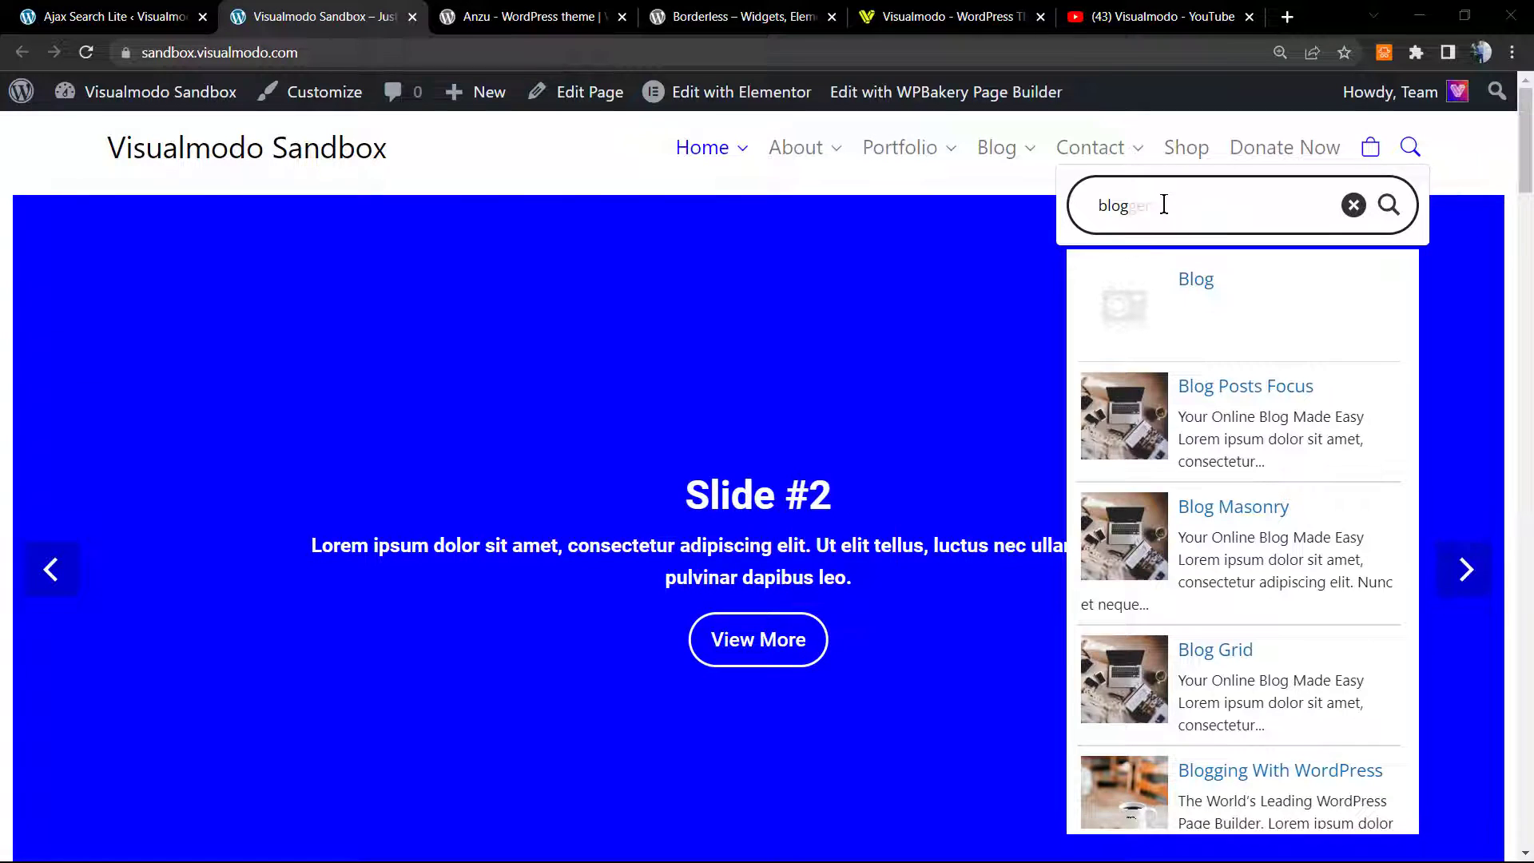
click(1084, 20)
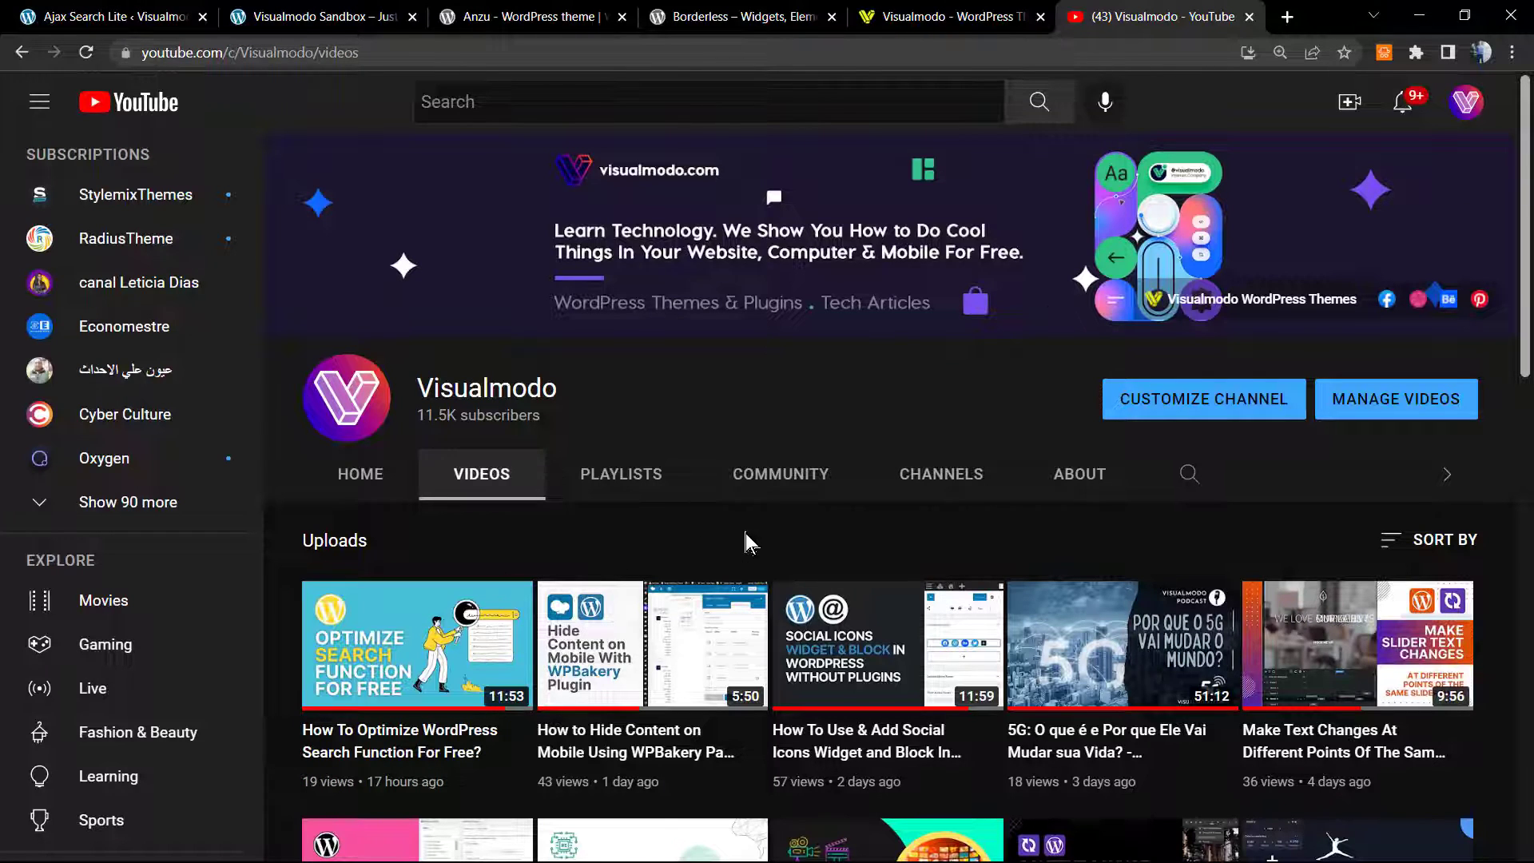
click(583, 15)
click(343, 14)
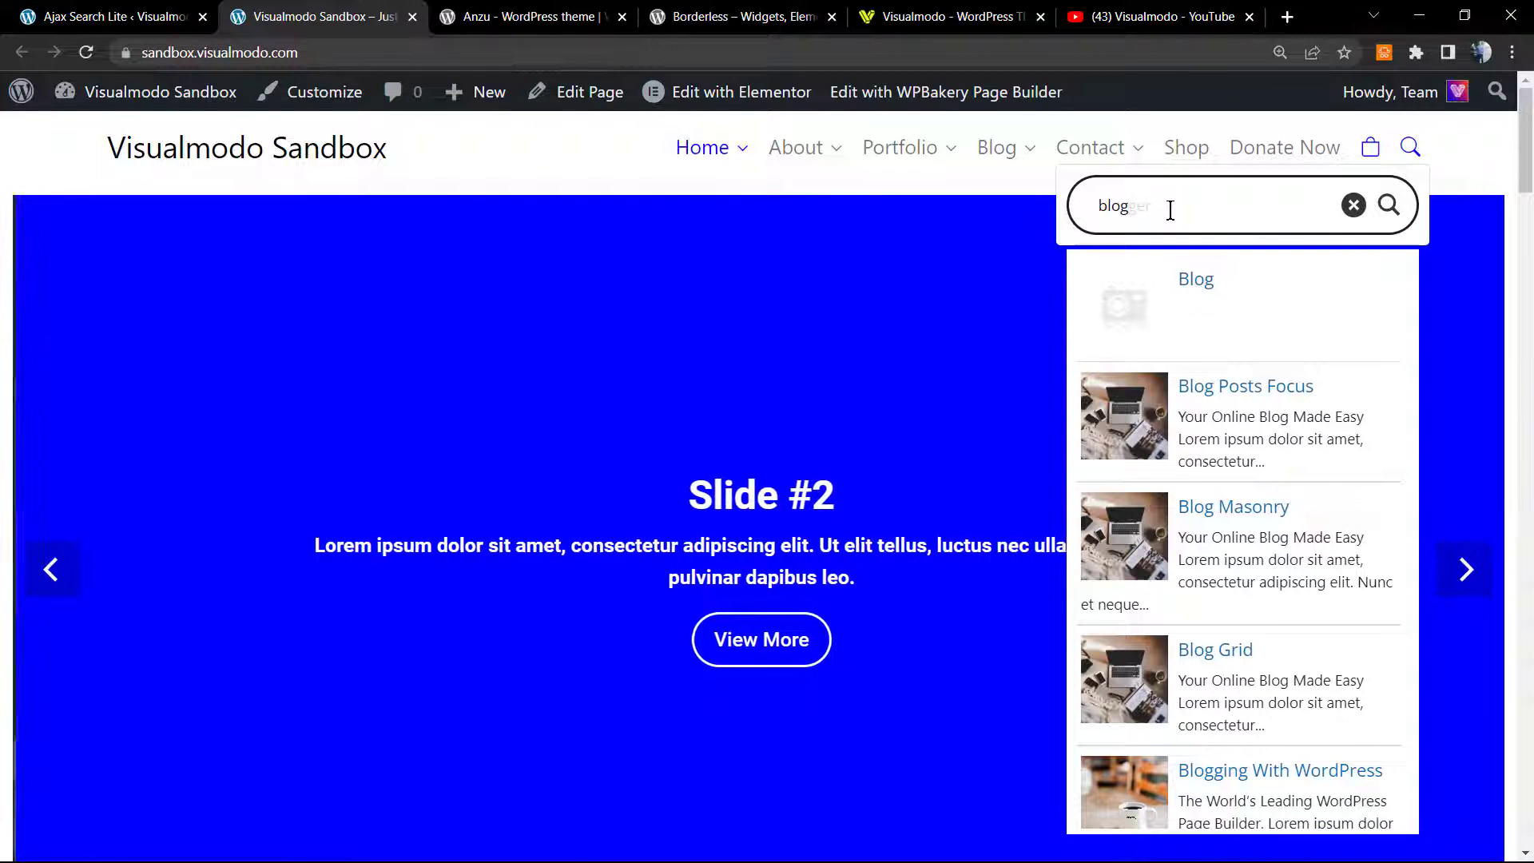
Step: Review the live search results for "blog", close the header search box and look over the home page content
scroll(1236, 435, down, 6)
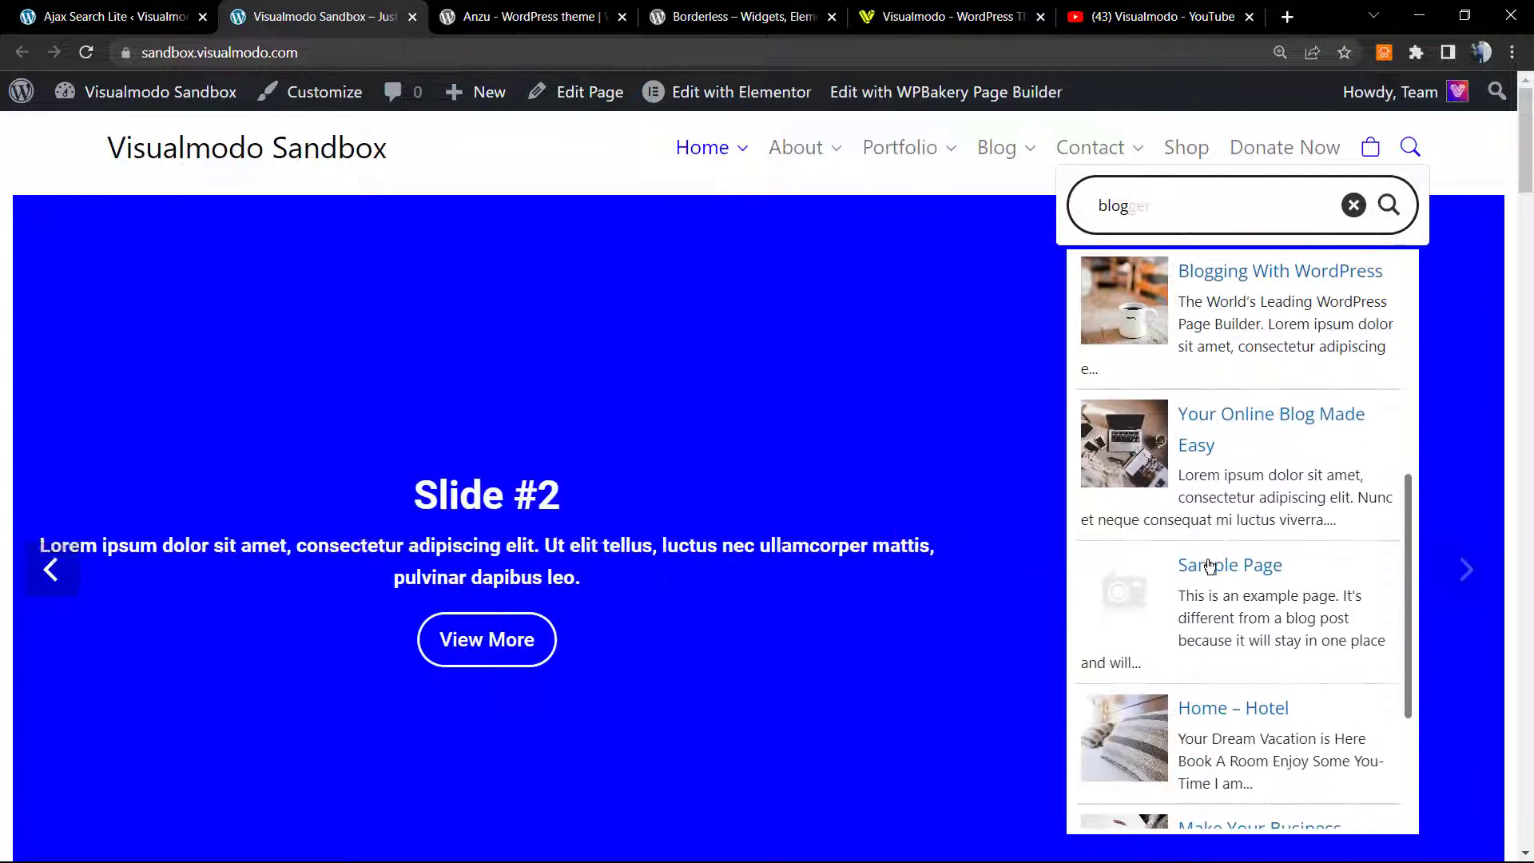
scroll(1205, 565, up, 4)
scroll(1209, 572, up, 3)
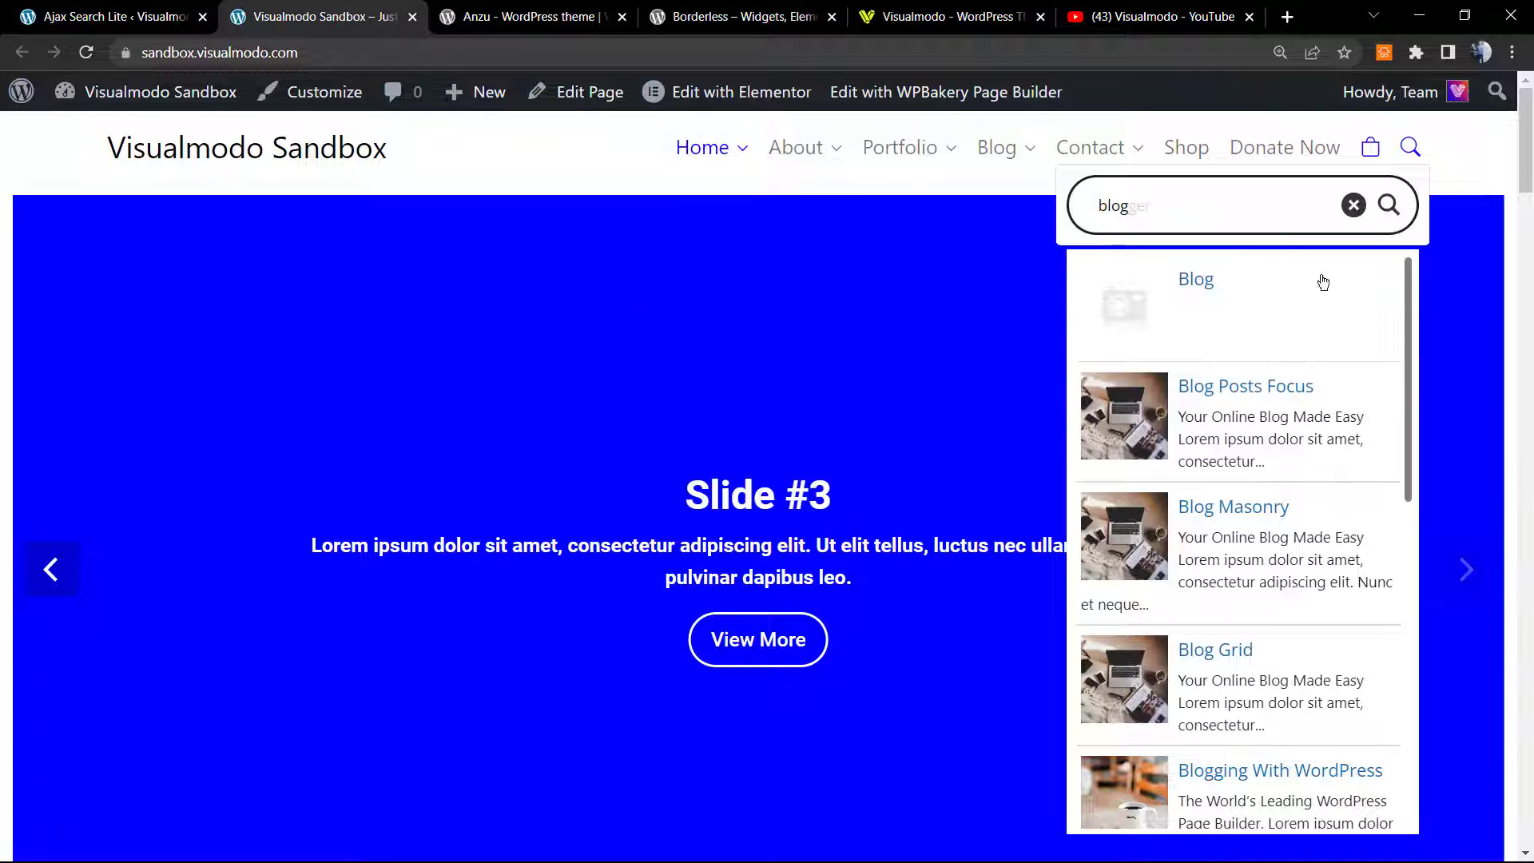
click(1484, 181)
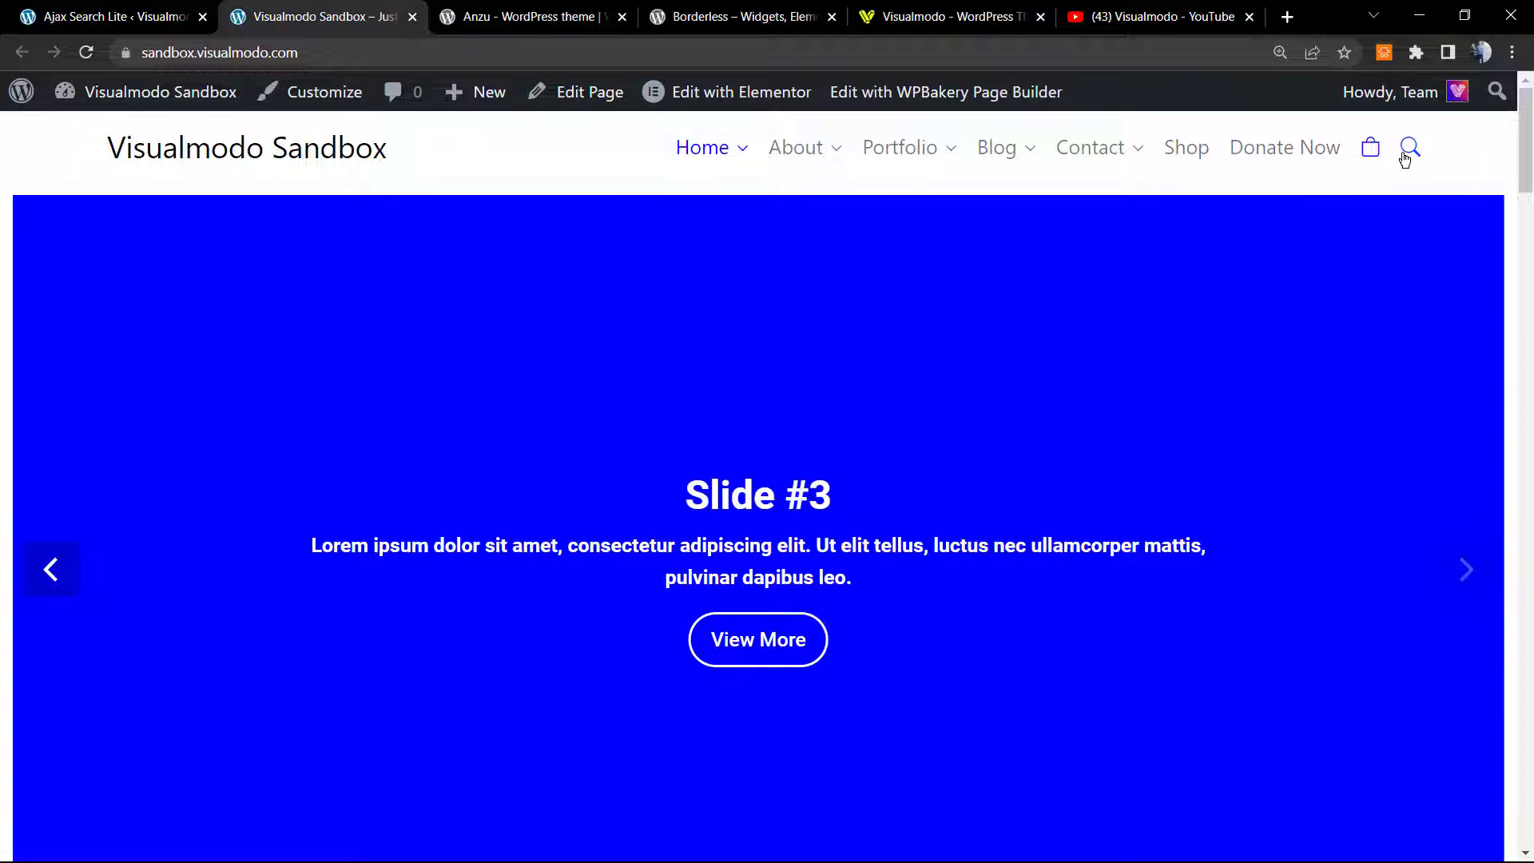
scroll(579, 298, down, 10)
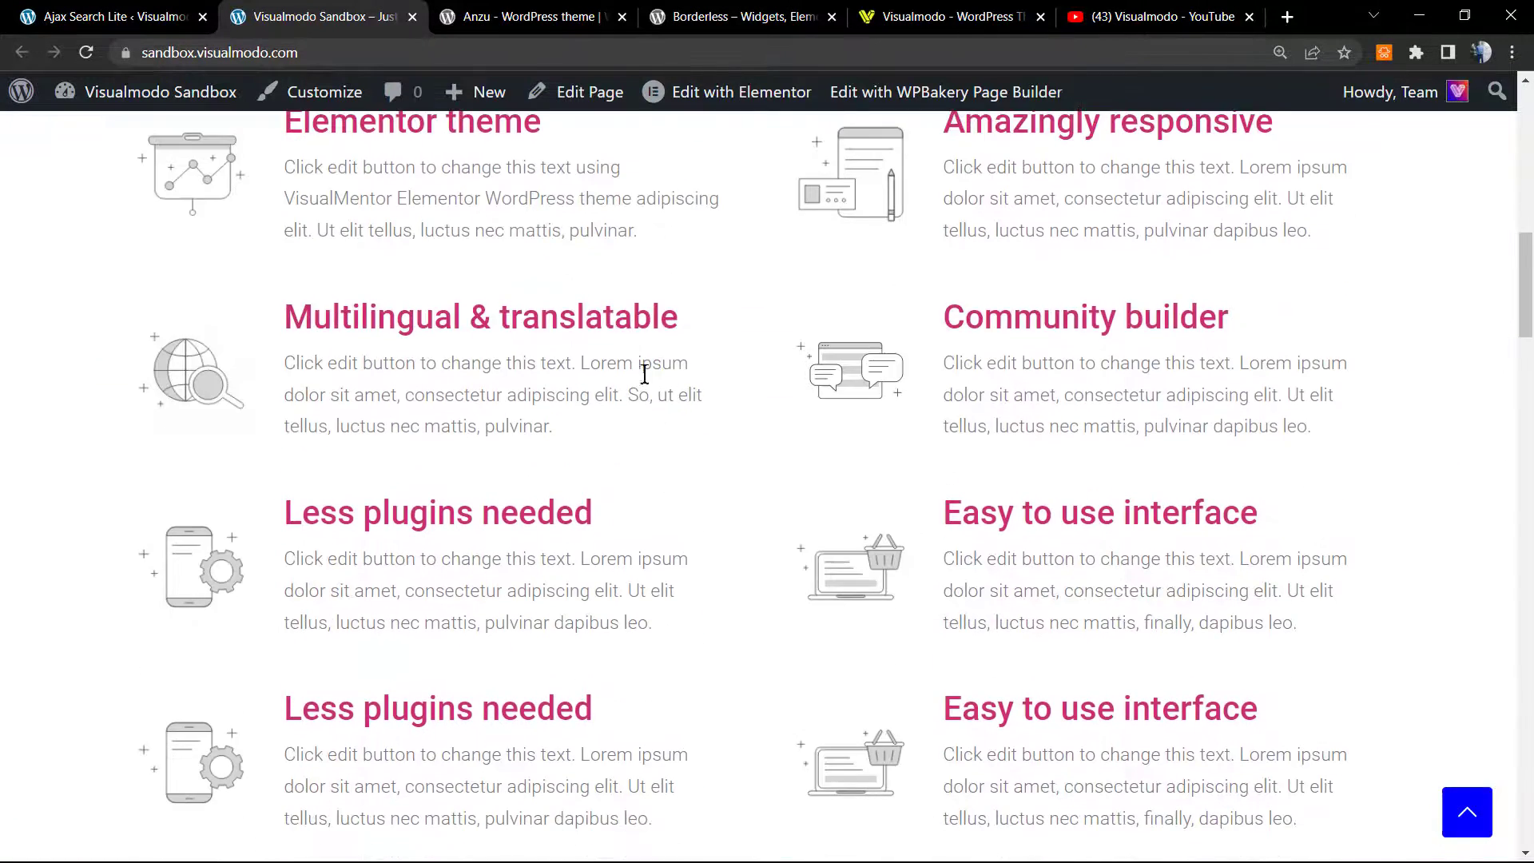
scroll(839, 429, up, 5)
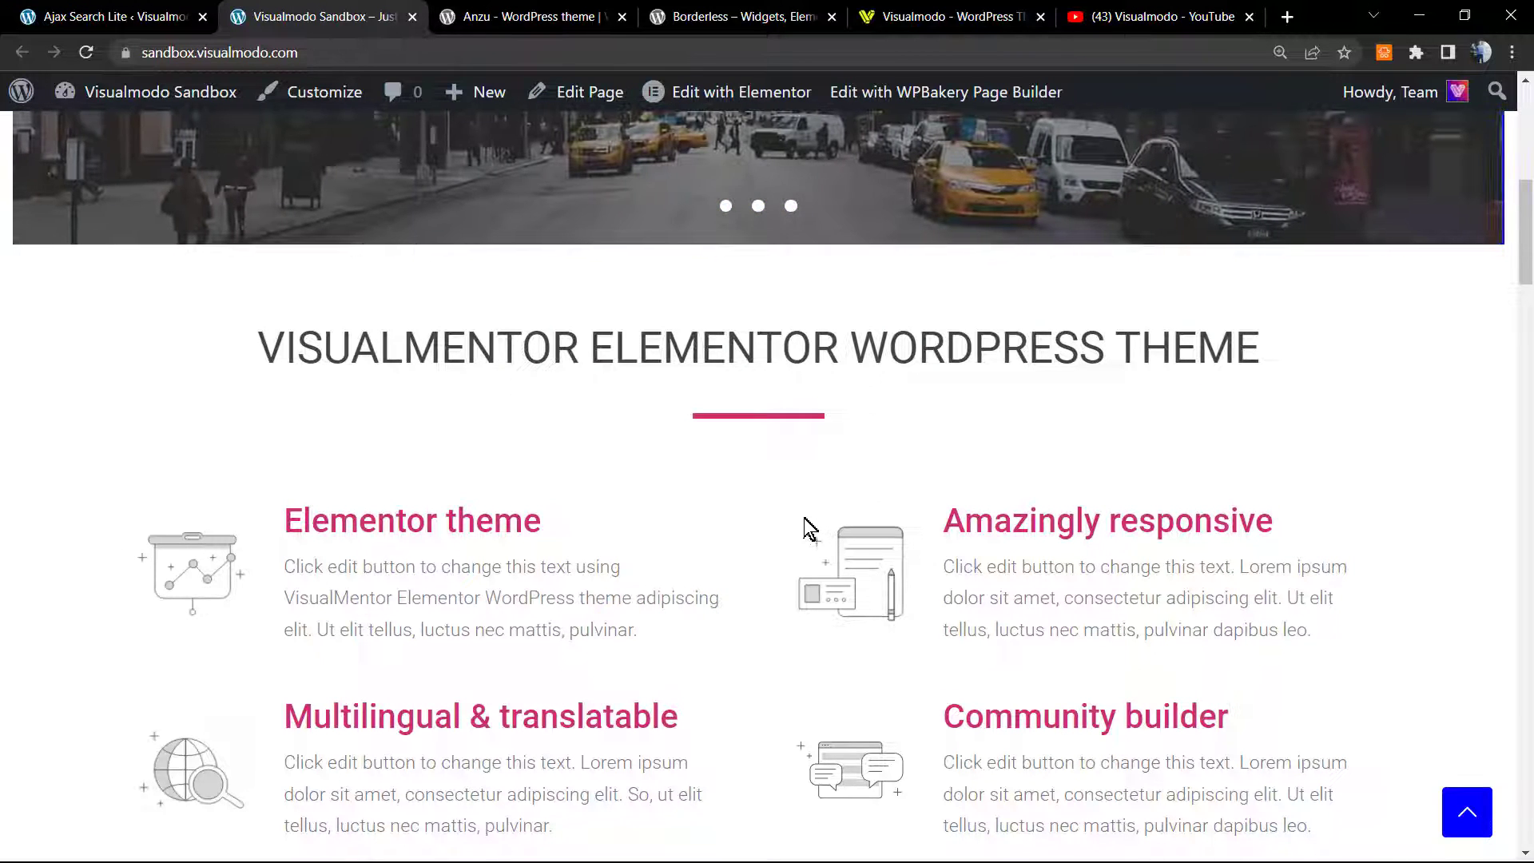
Step: Open the Ajax Search Lite settings and copy the search shortcode [wpdreams_ajaxsearchlite]
click(144, 11)
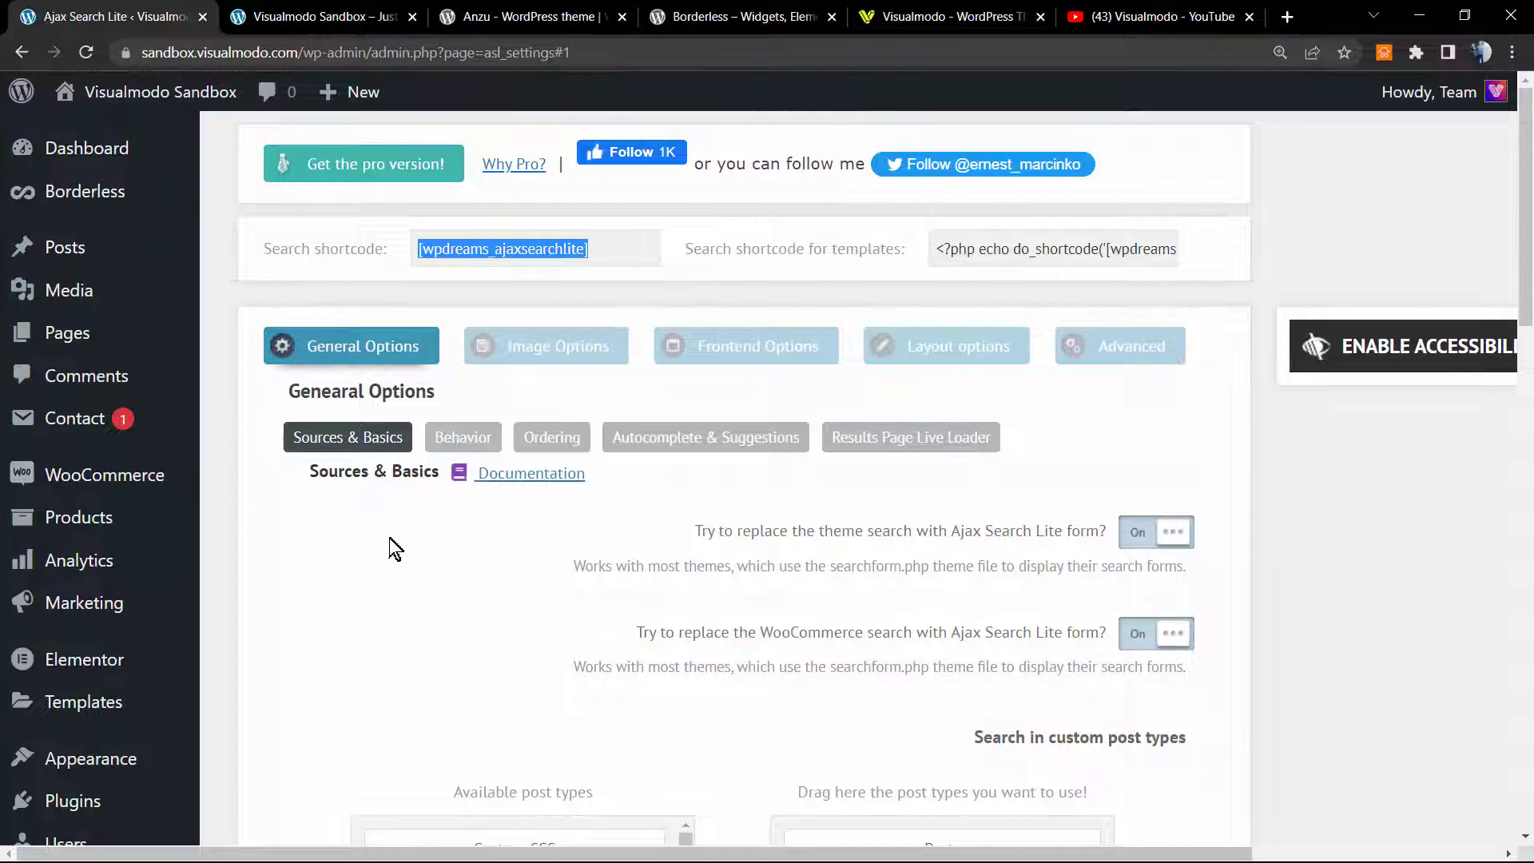
scroll(387, 551, down, 1)
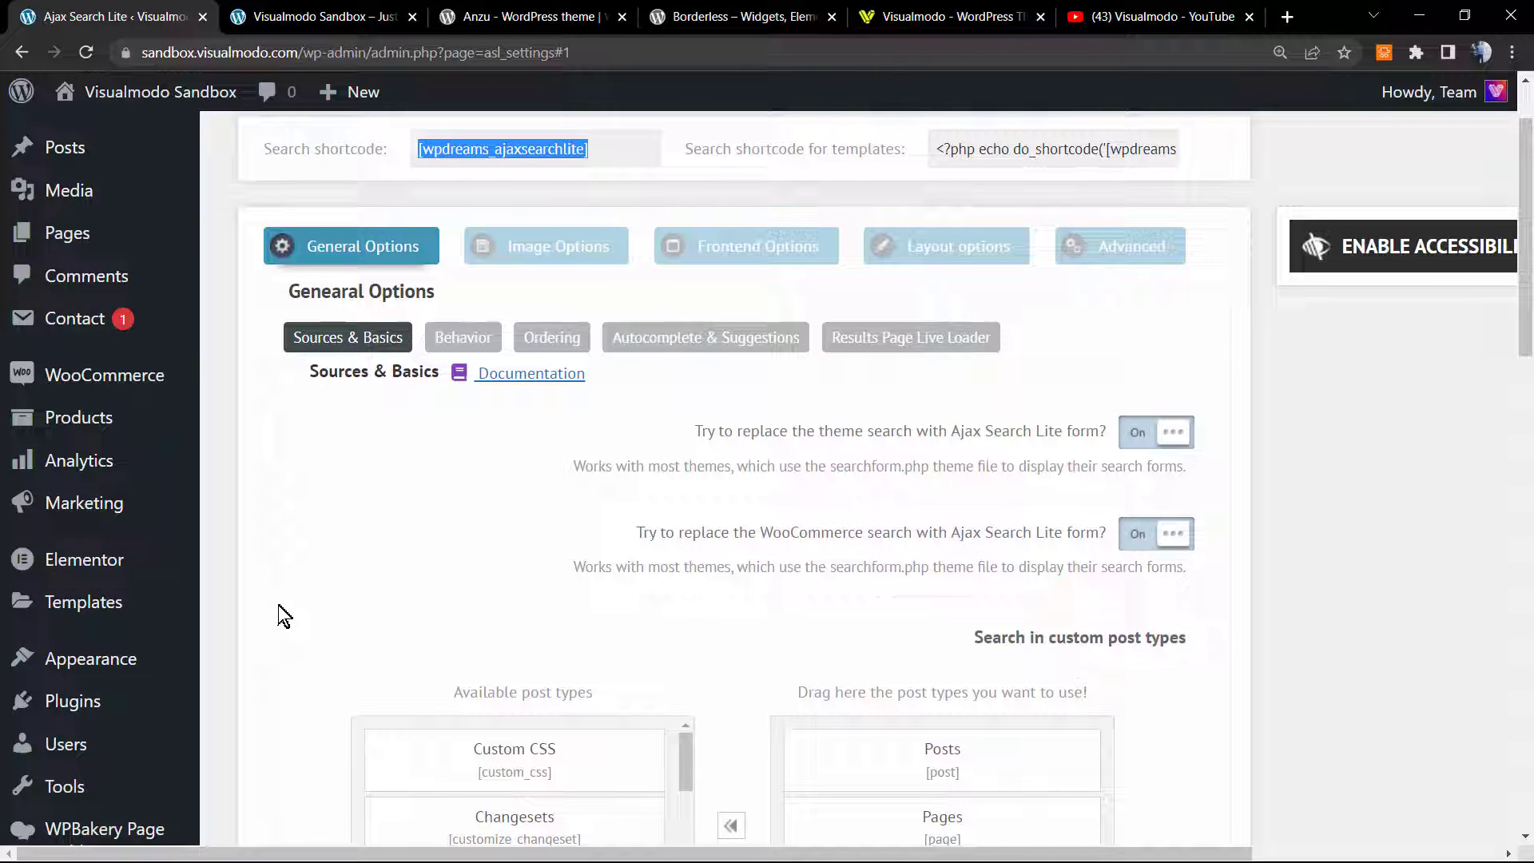
scroll(278, 605, down, 4)
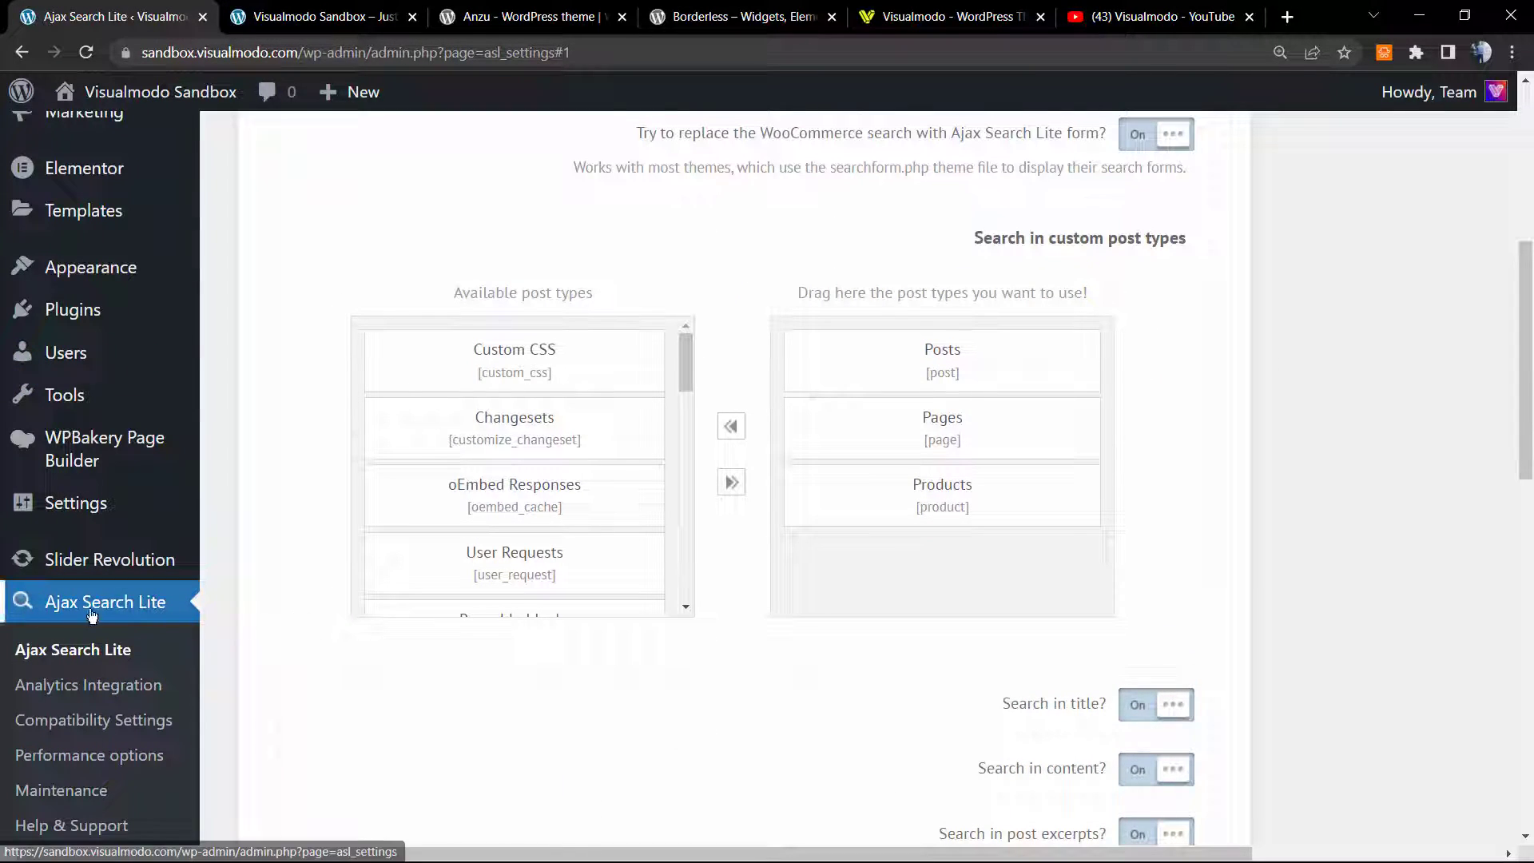
click(42, 607)
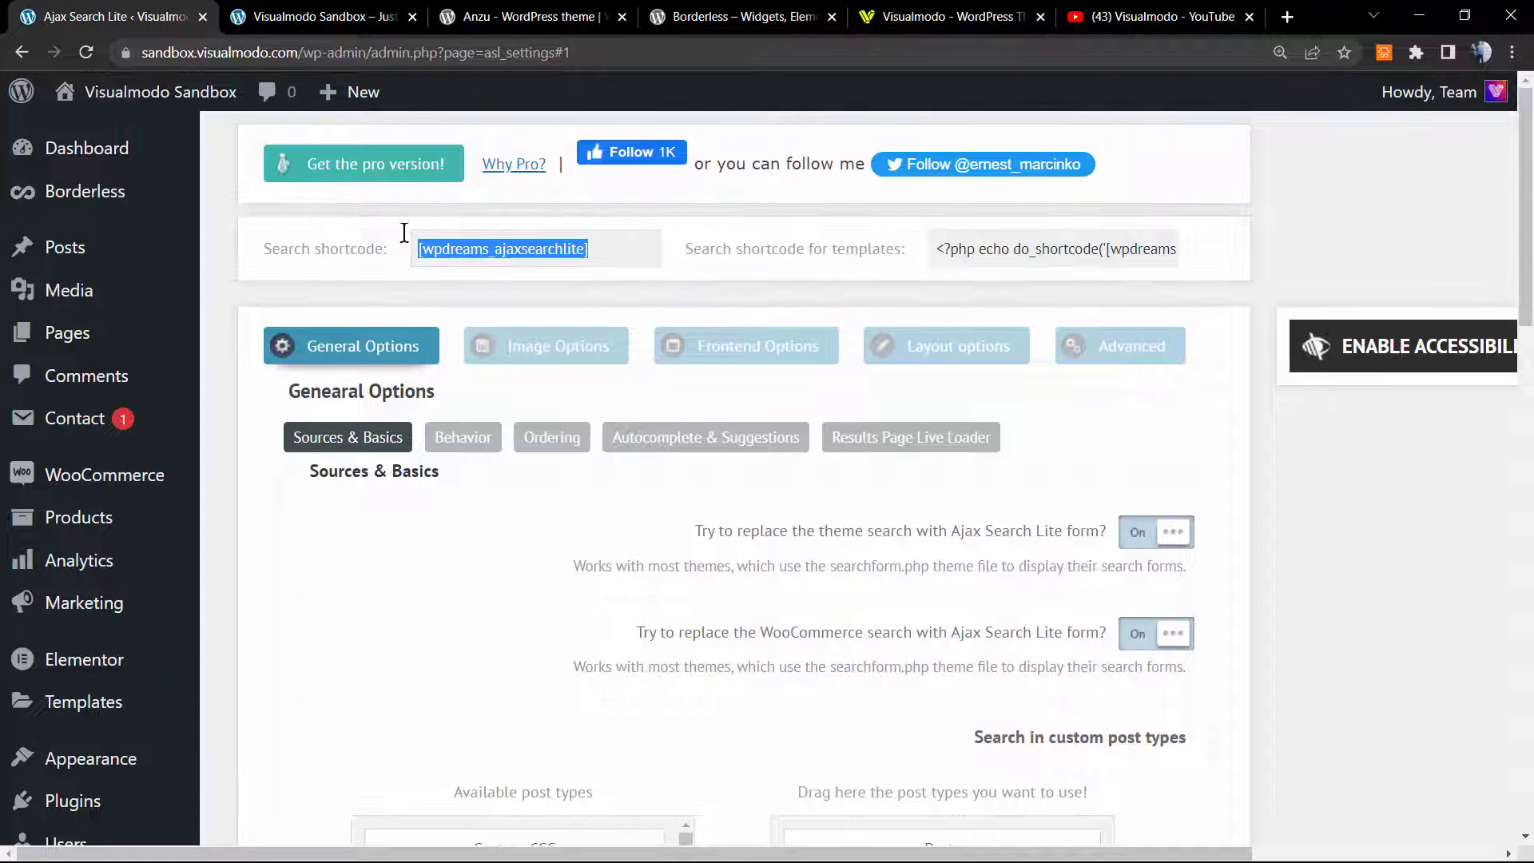
click(550, 250)
click(503, 254)
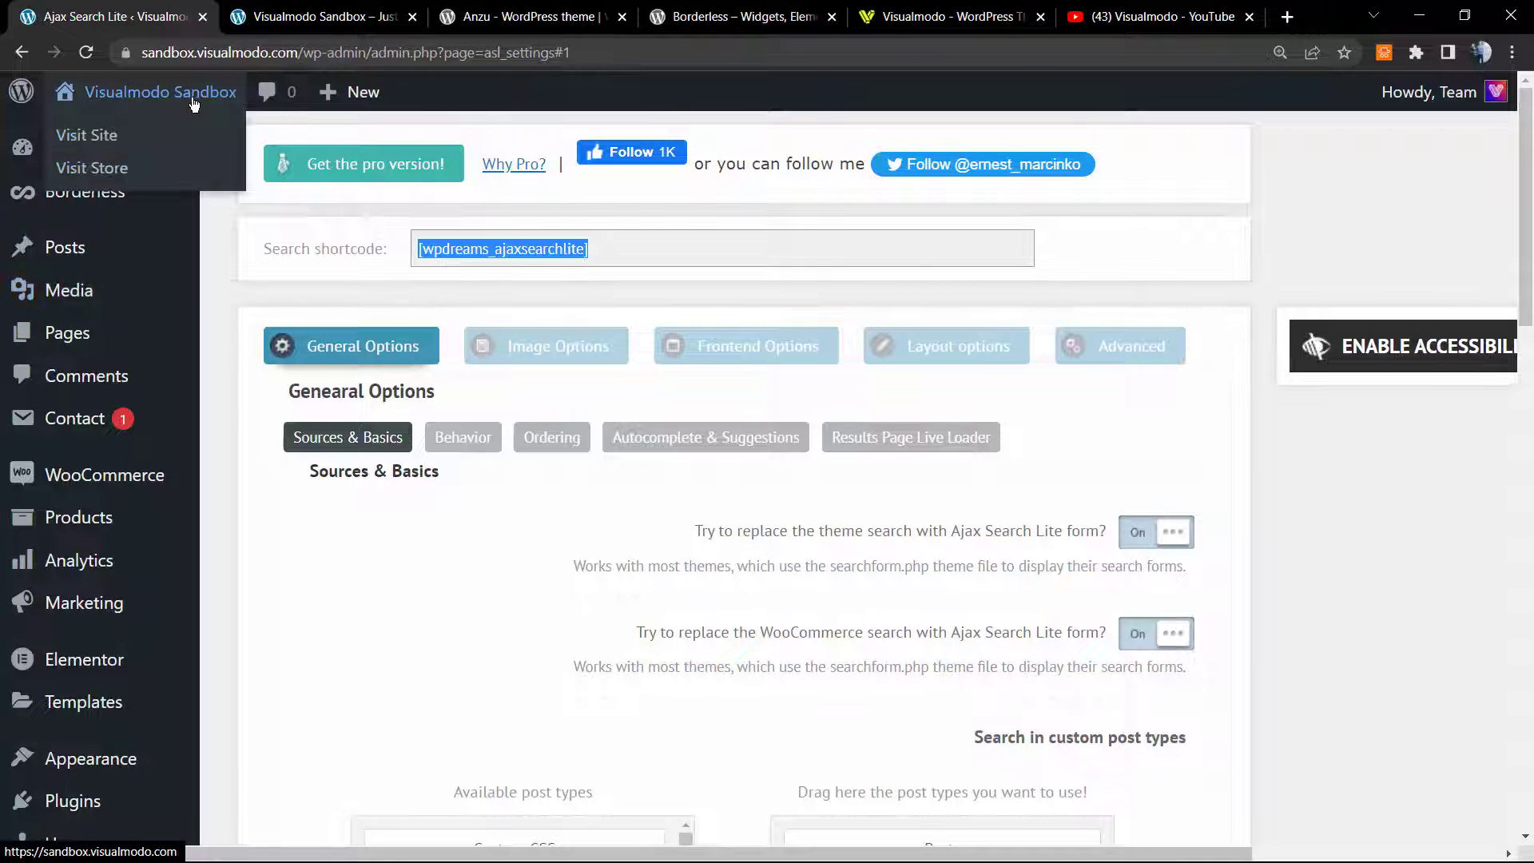
Step: Return to the sandbox site's home page and open it for editing with Elementor
click(361, 8)
scroll(645, 300, up, 5)
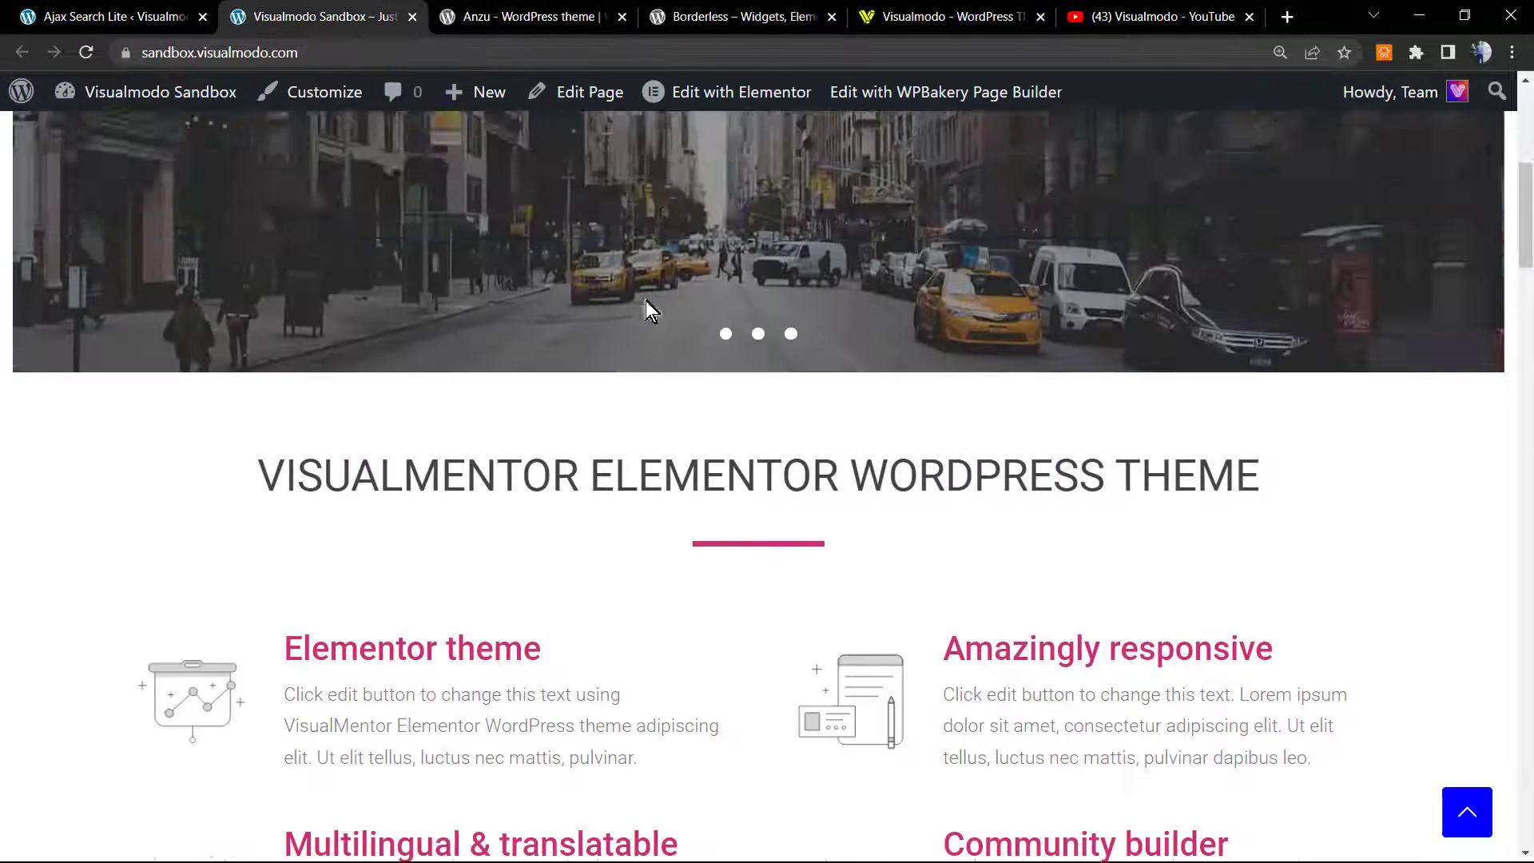
scroll(651, 300, down, 6)
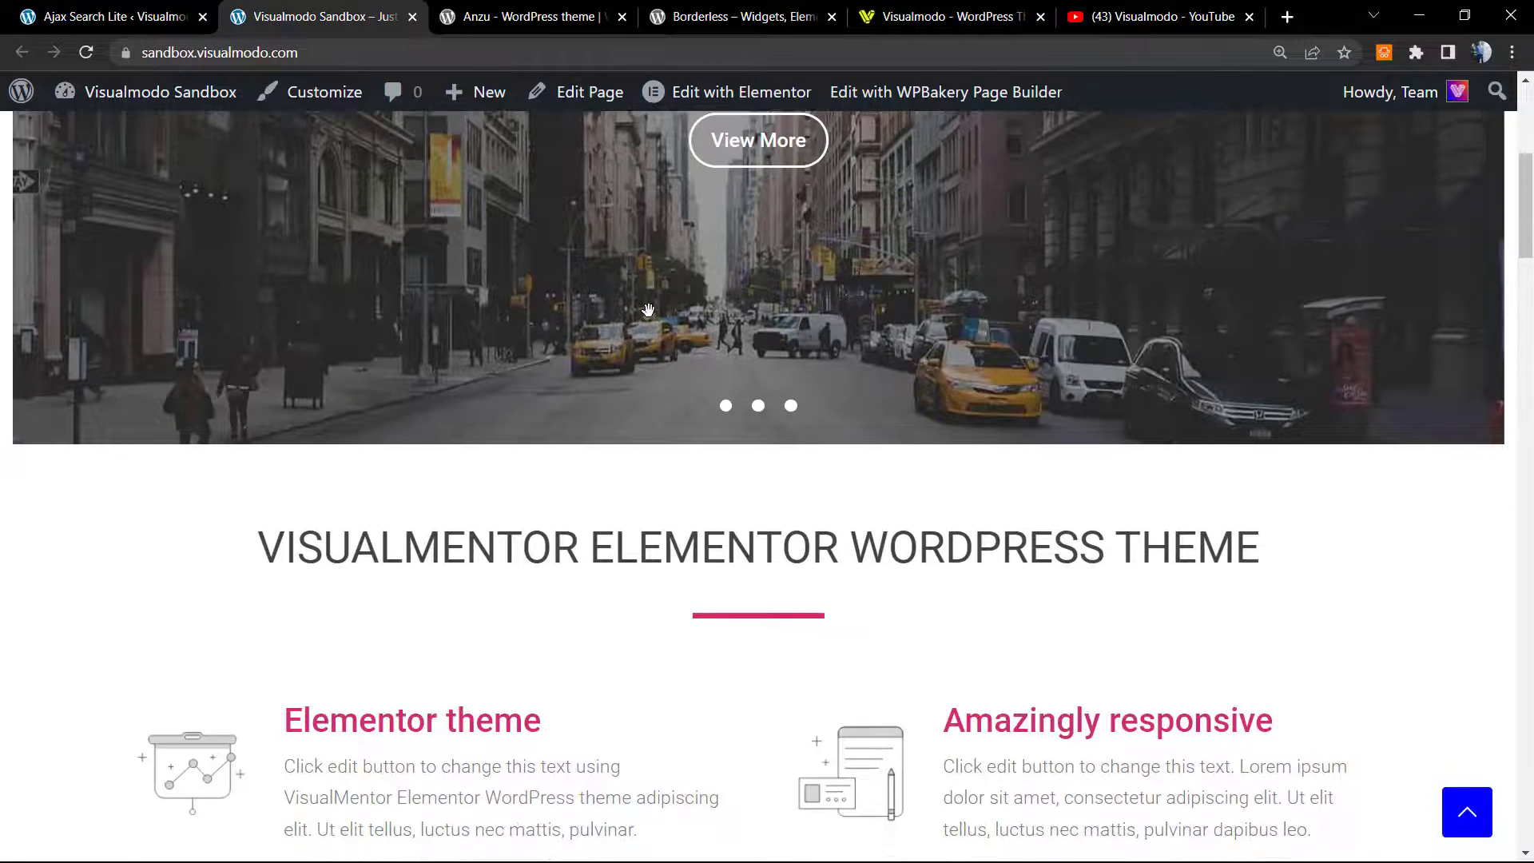
scroll(649, 308, up, 6)
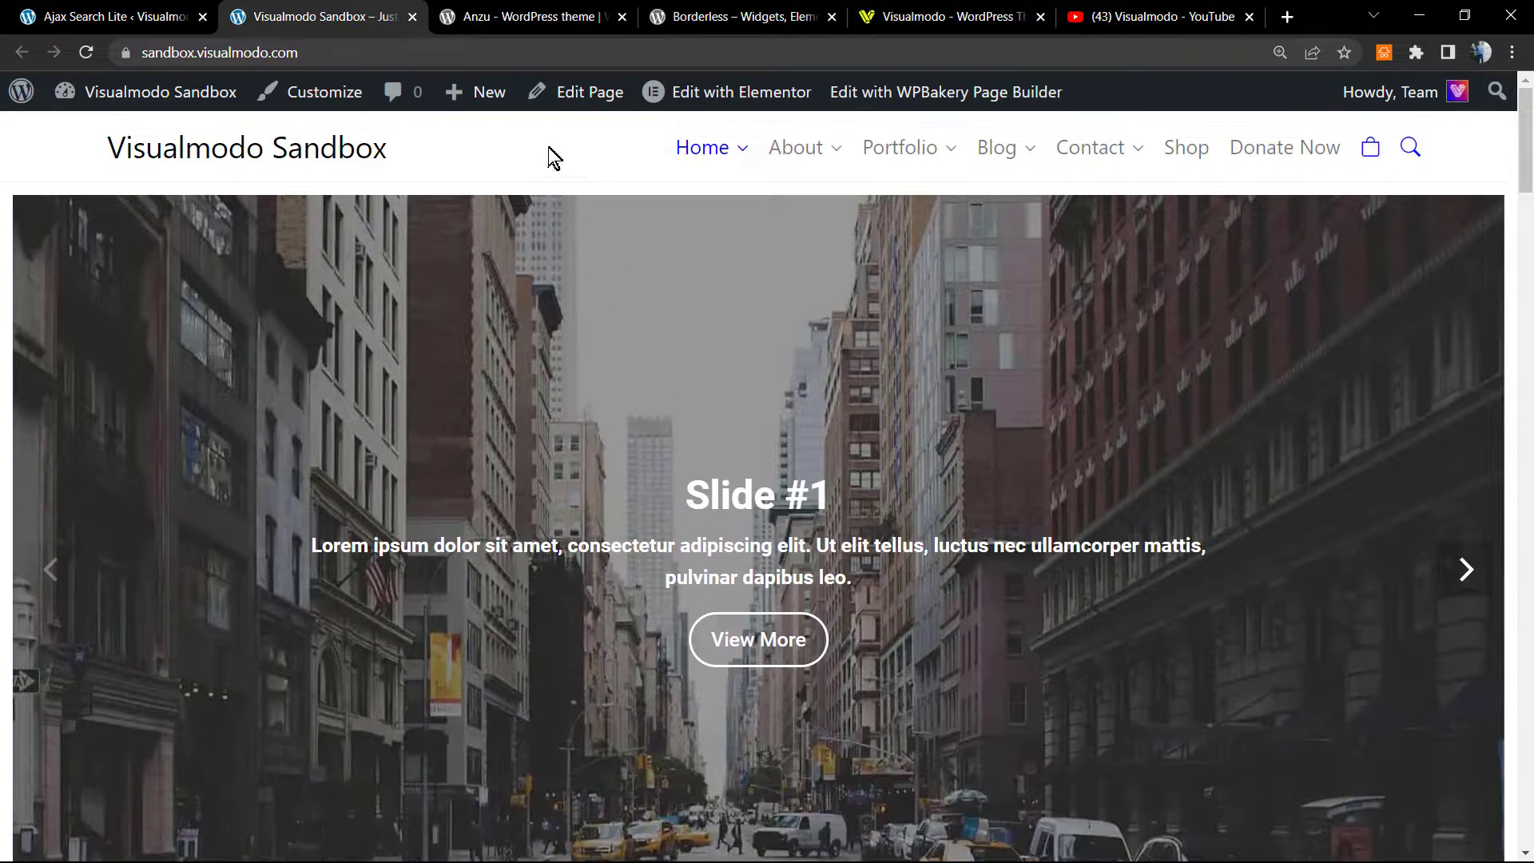
mouse_move(736, 105)
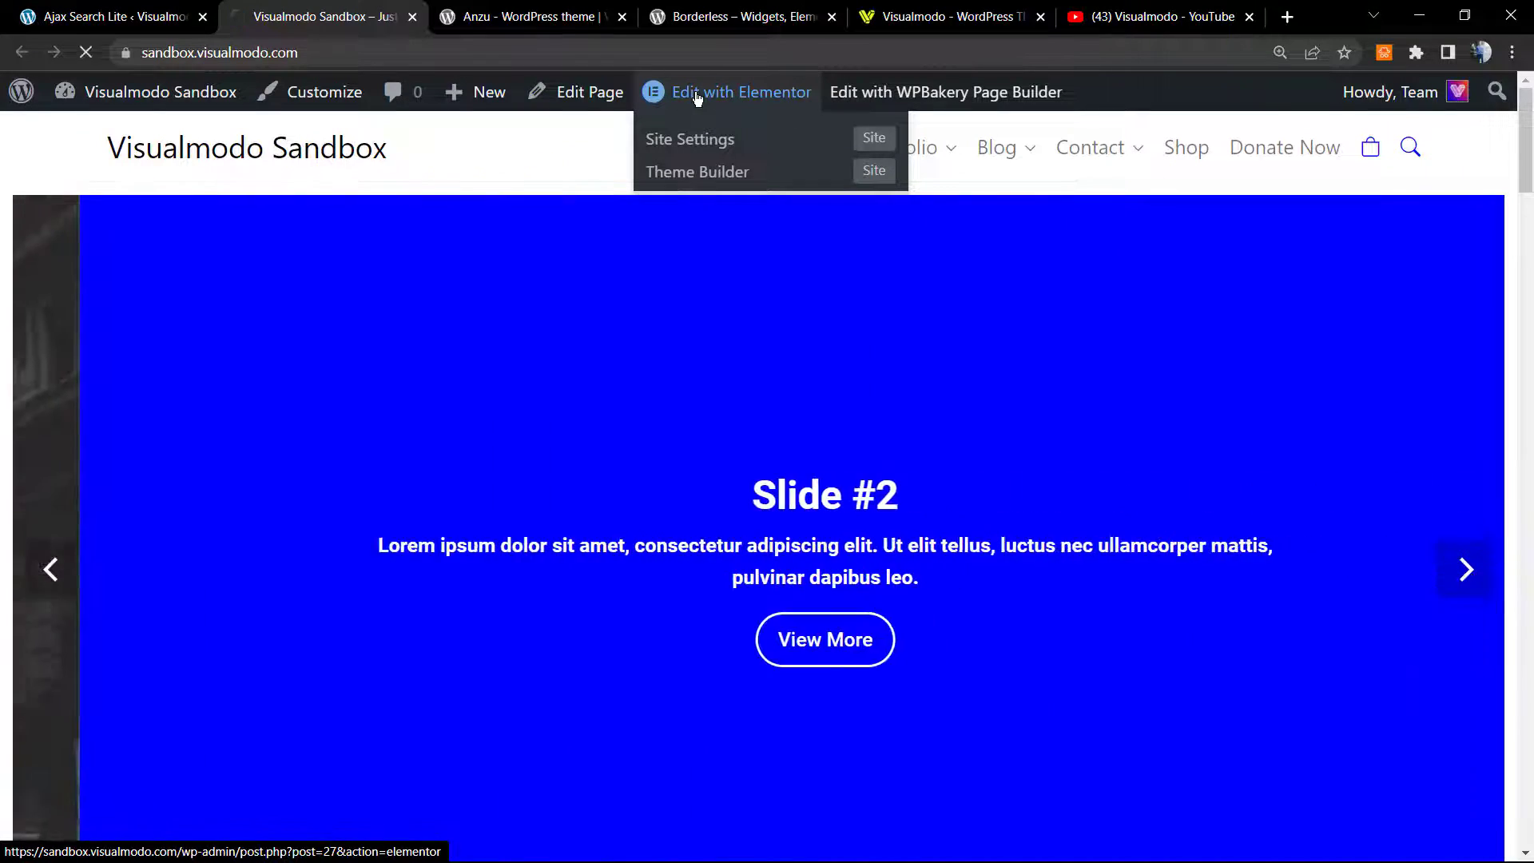
click(697, 97)
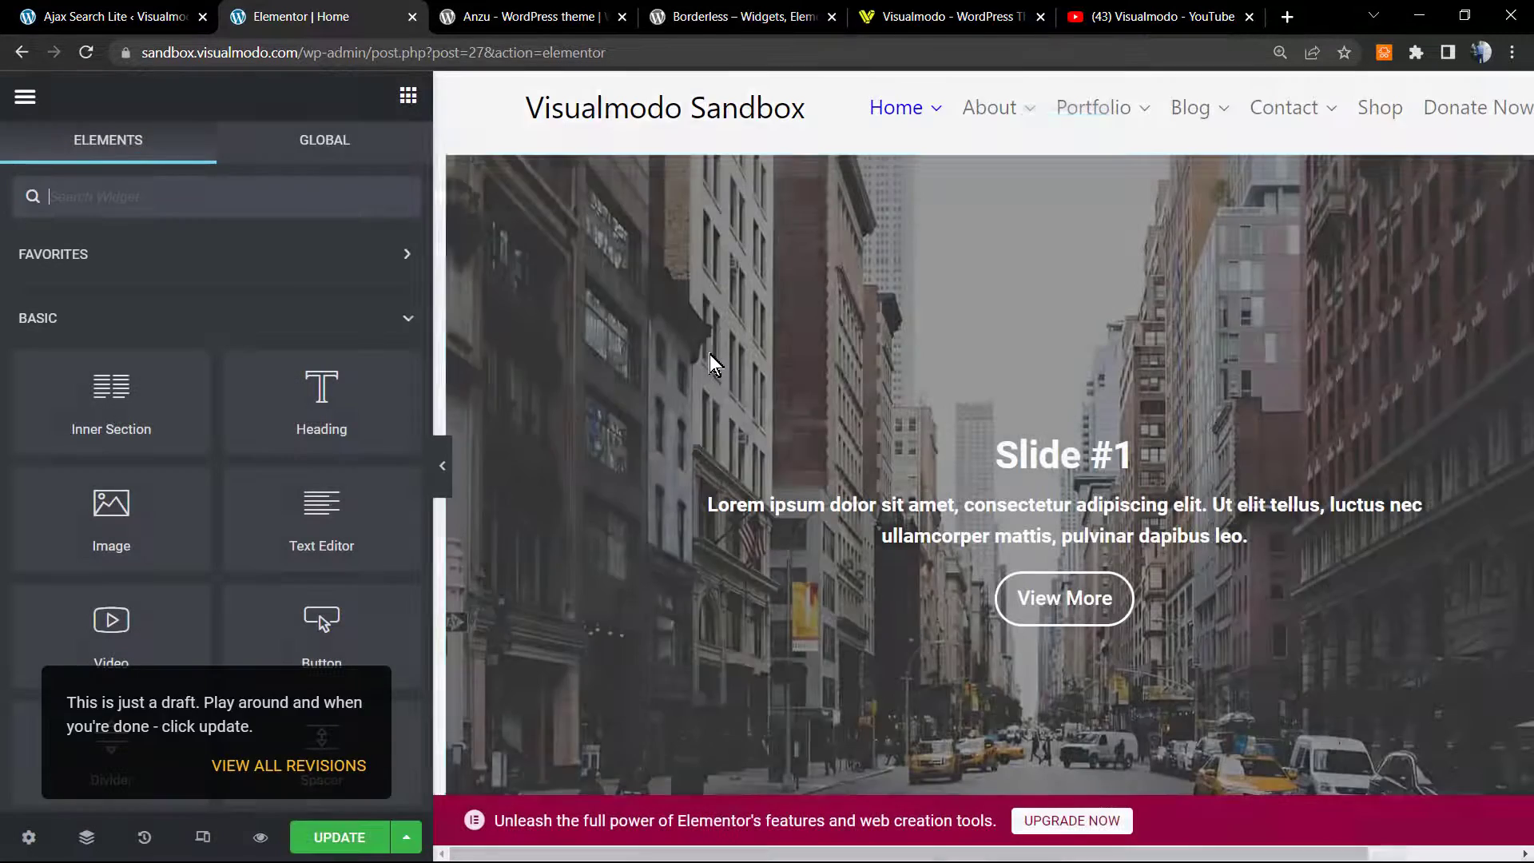
Step: Insert an empty section between the slider and the "VISUALMENTOR ELEMENTOR WORDPRESS THEME" section
scroll(822, 462, down, 6)
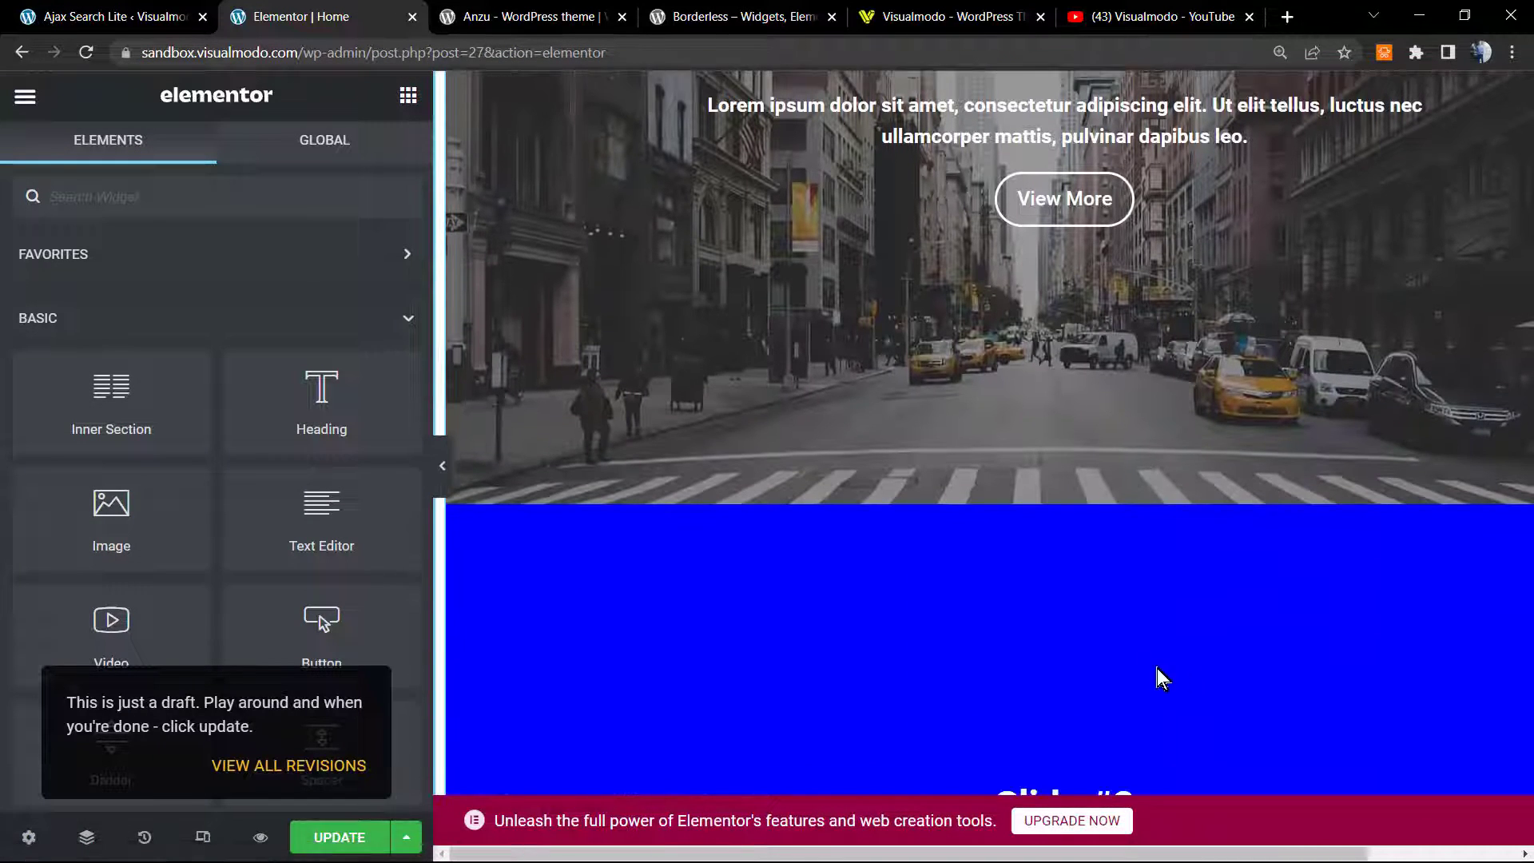
scroll(879, 551, down, 8)
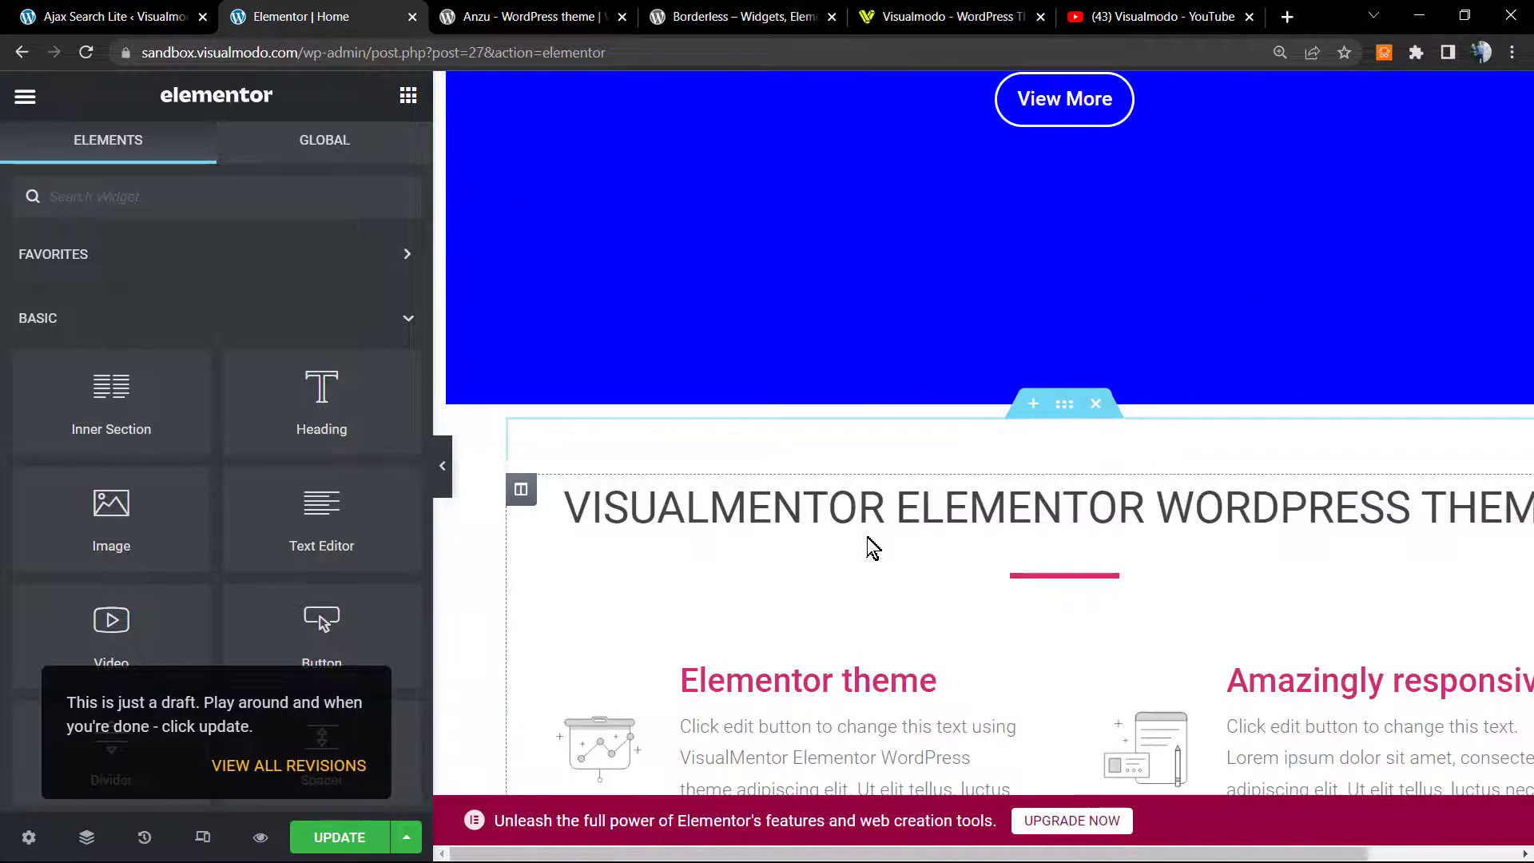
click(1032, 405)
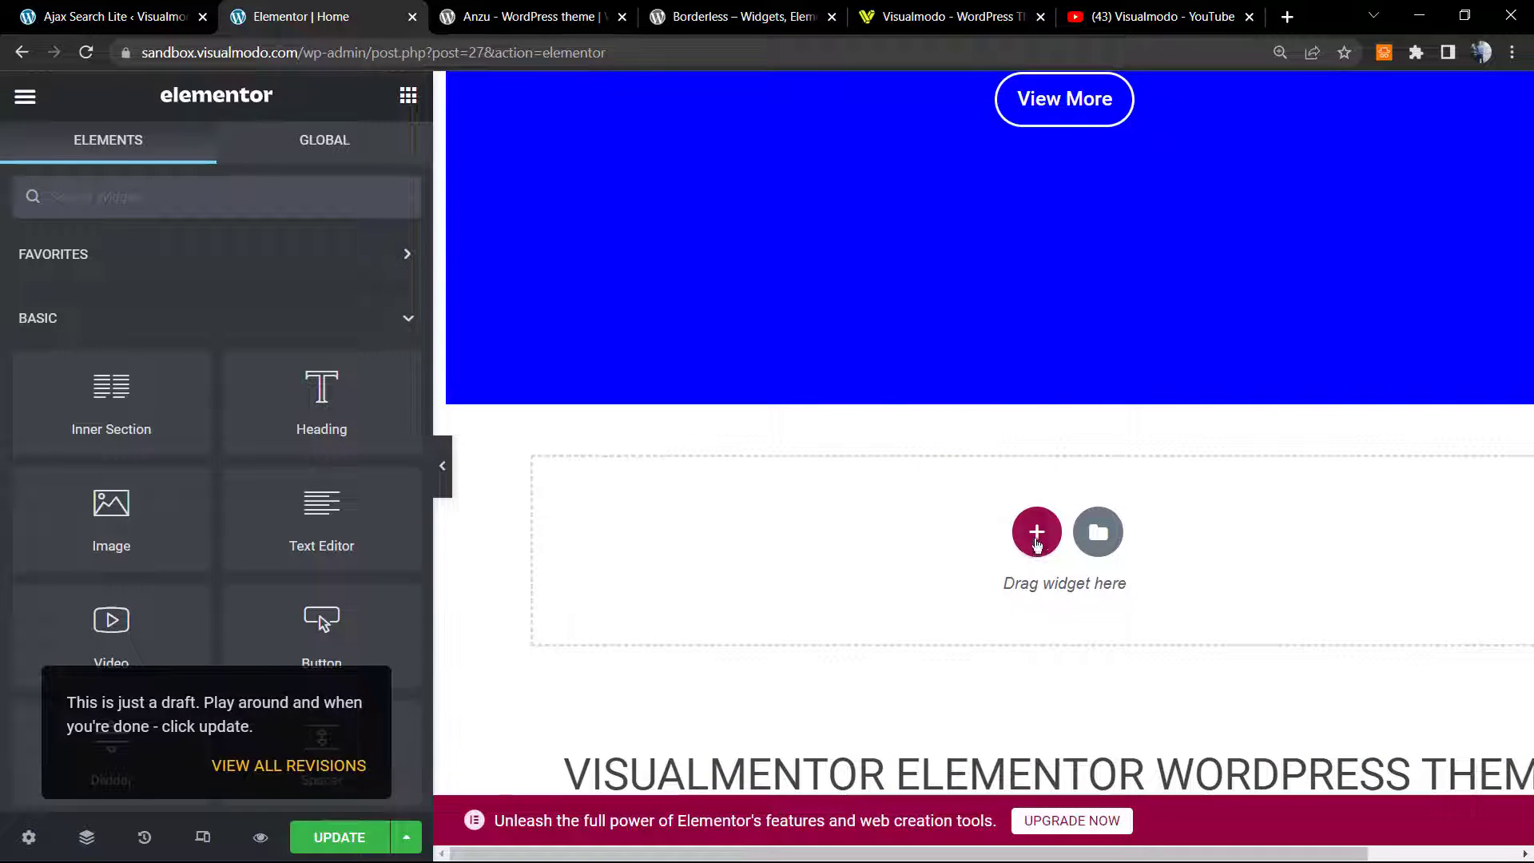
scroll(1030, 511, down, 3)
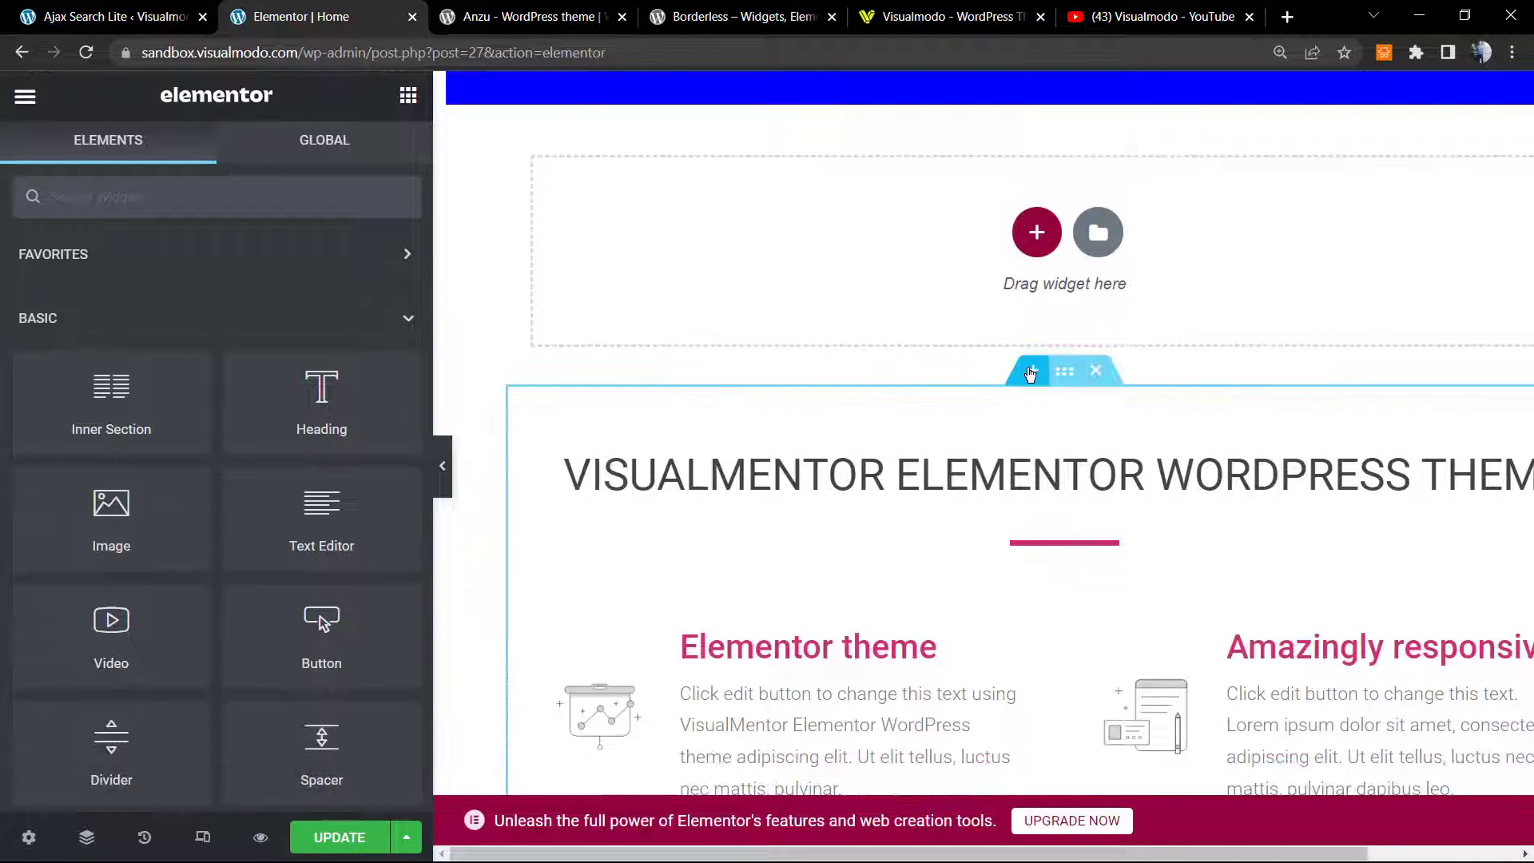
scroll(1031, 373, up, 2)
scroll(1023, 394, up, 2)
scroll(1013, 404, down, 2)
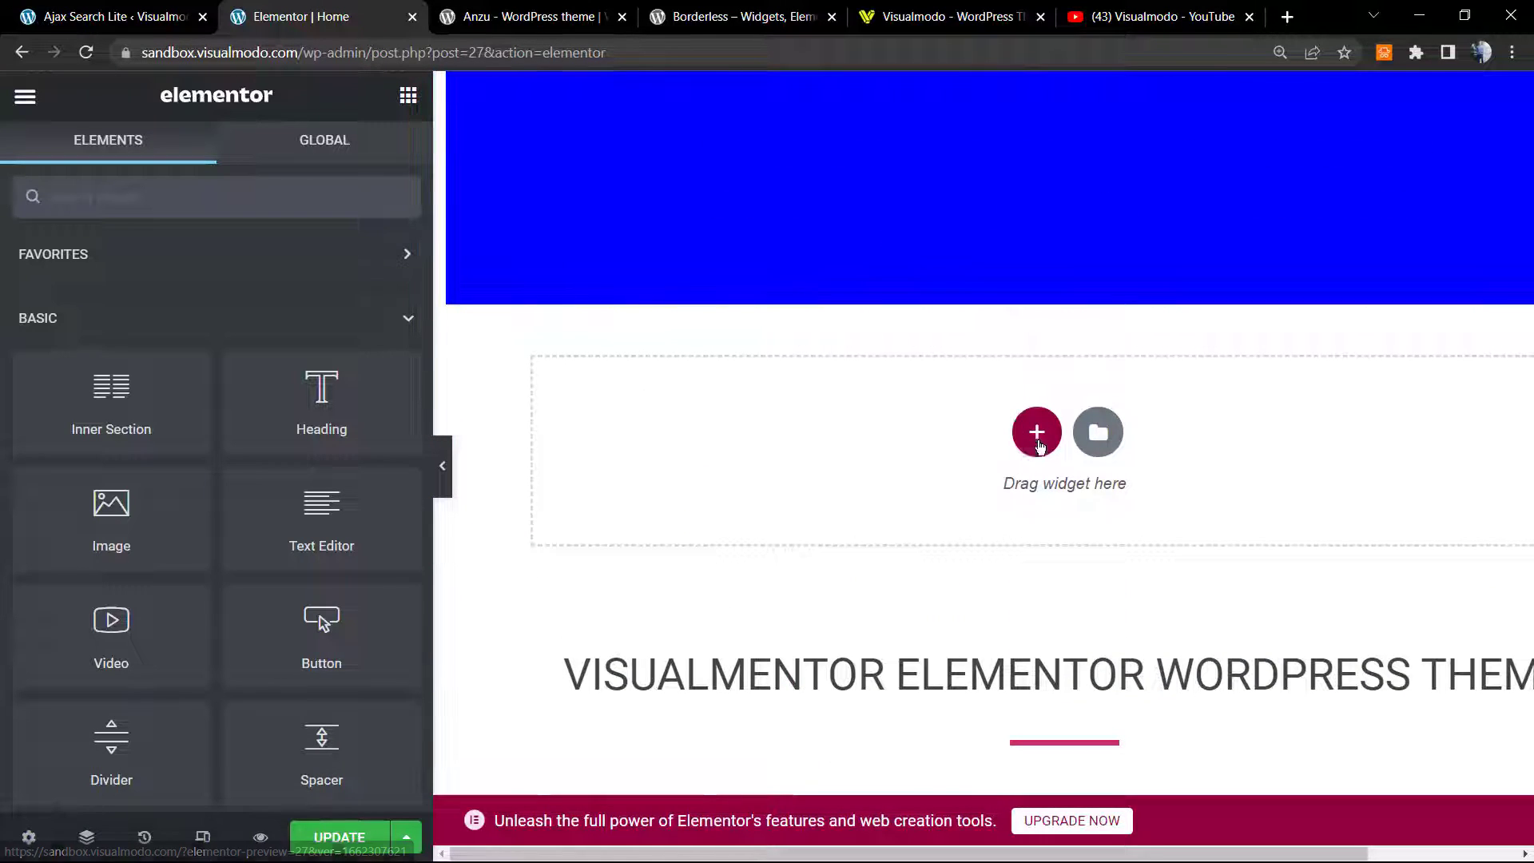
Step: Add a Text Editor widget to the empty section below the slider
scroll(879, 431, up, 8)
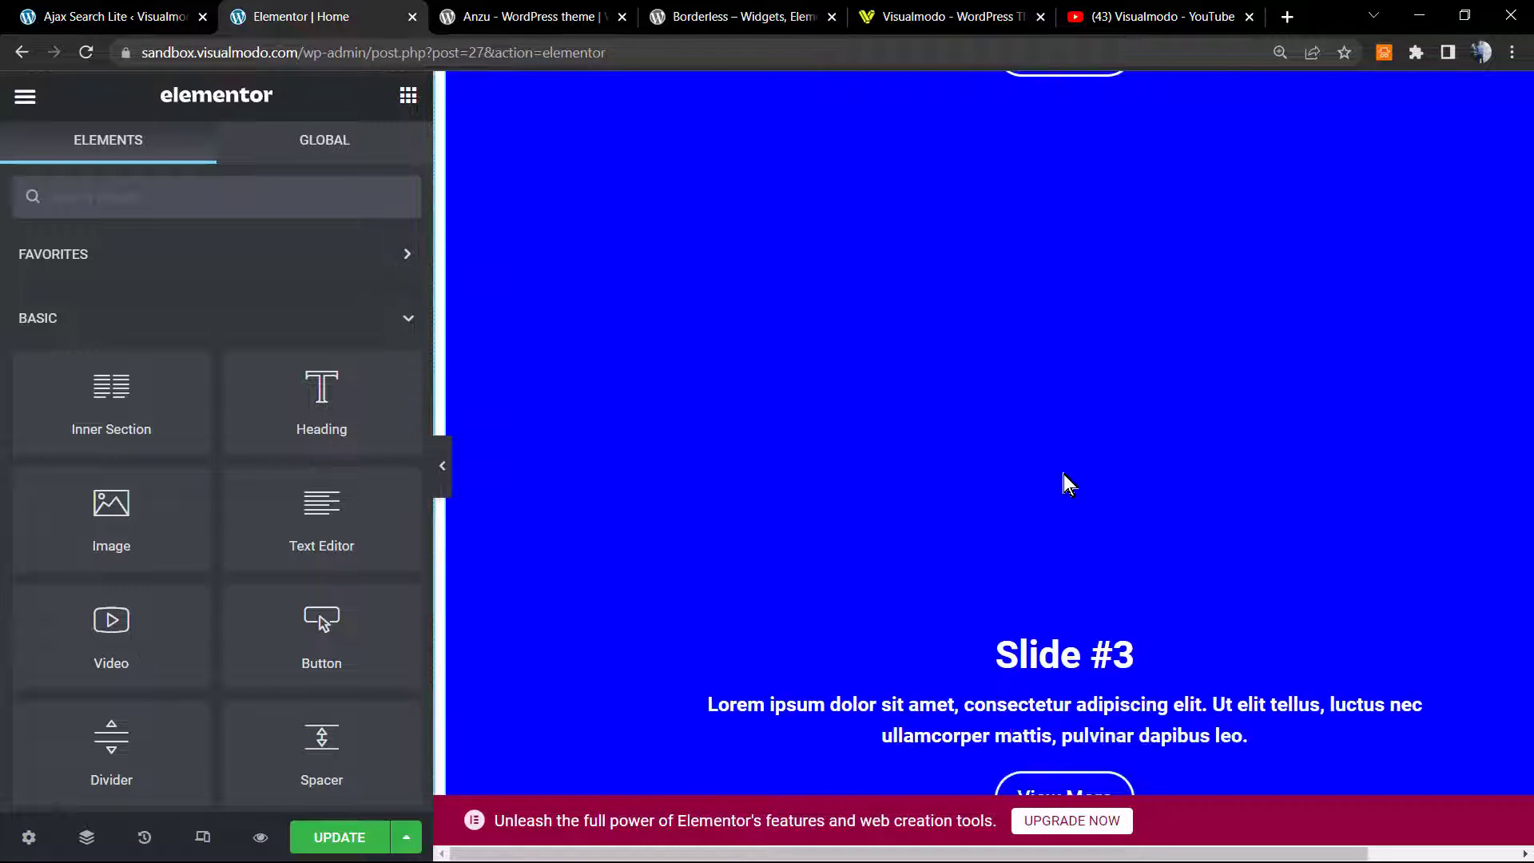
scroll(952, 496, down, 7)
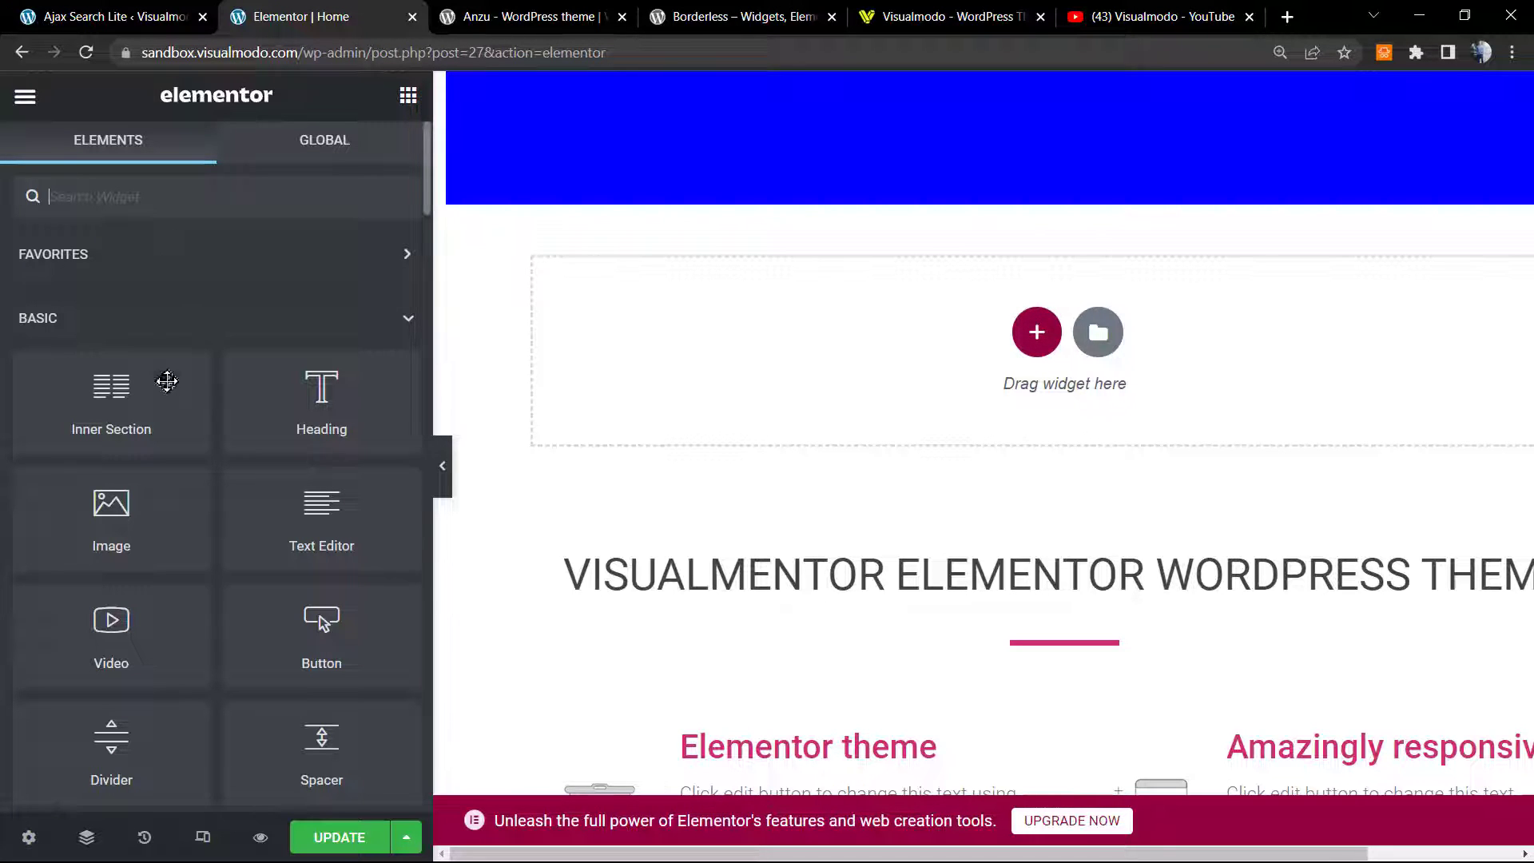
scroll(378, 386, down, 2)
scroll(147, 407, up, 2)
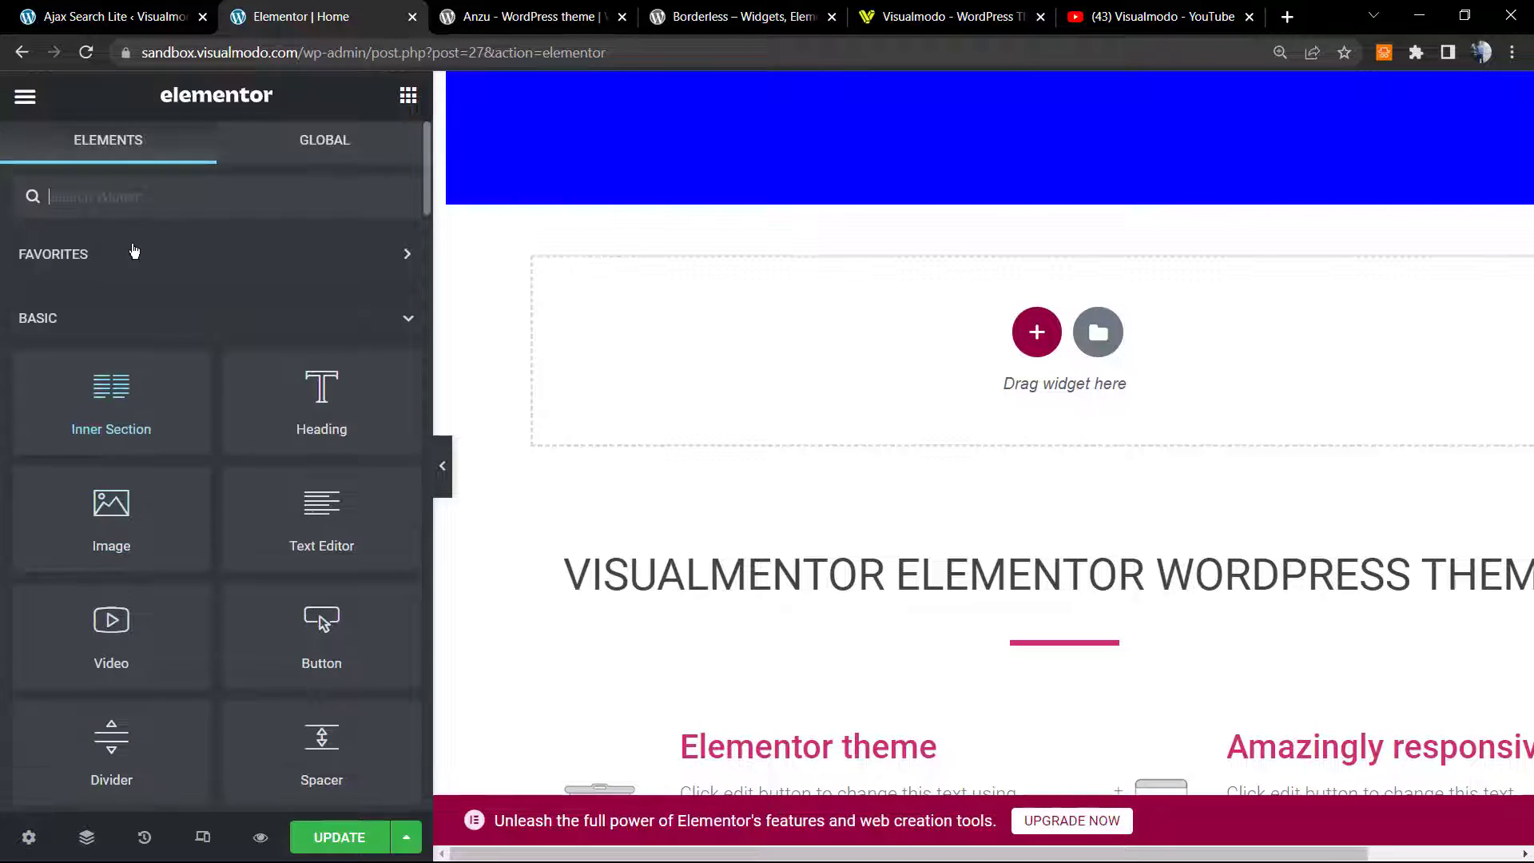
scroll(203, 371, down, 2)
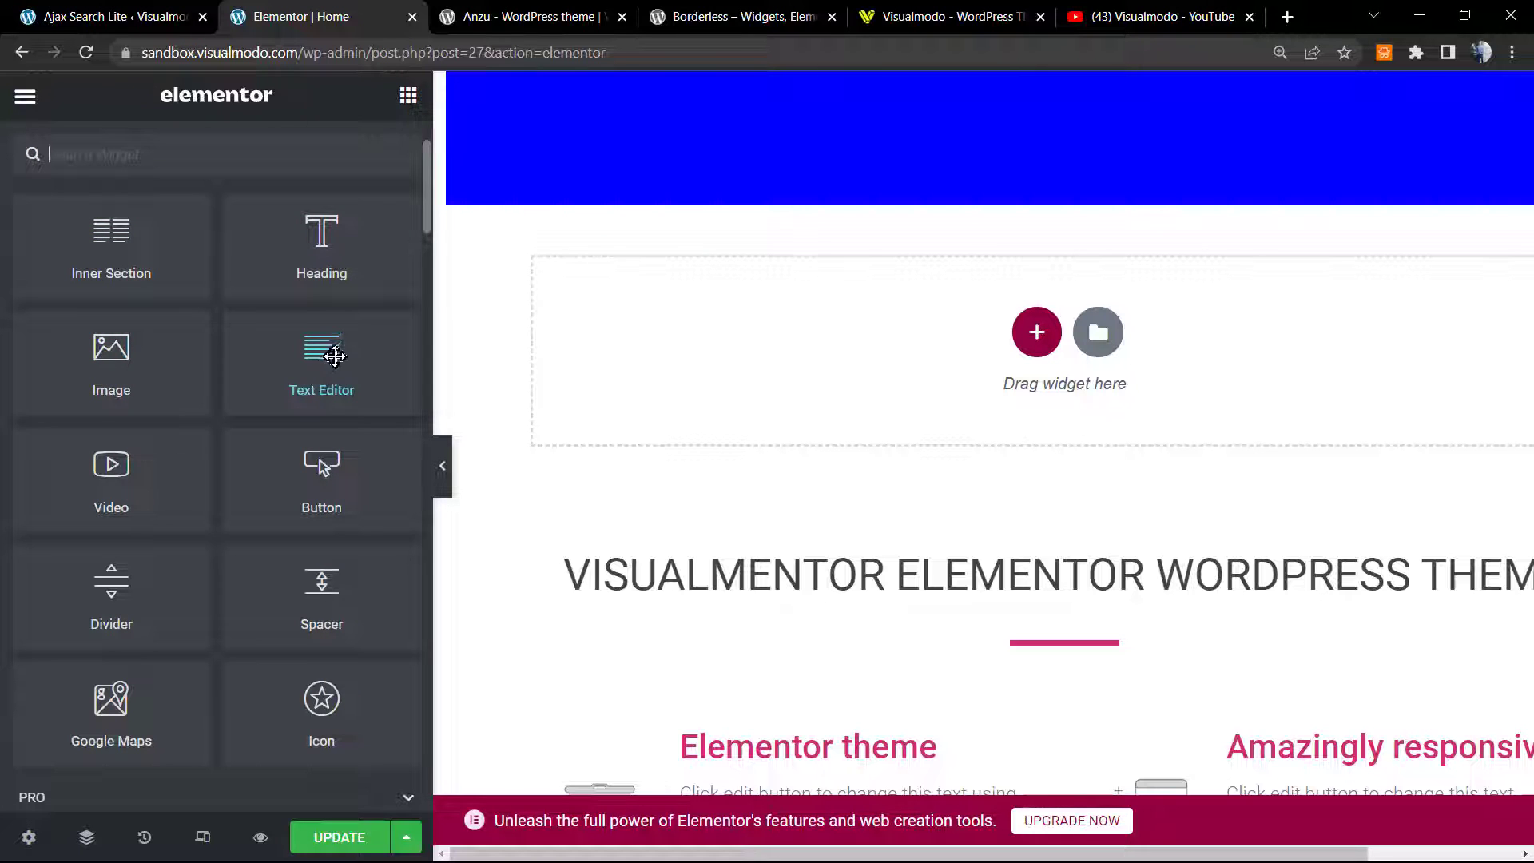
drag(335, 376, 878, 334)
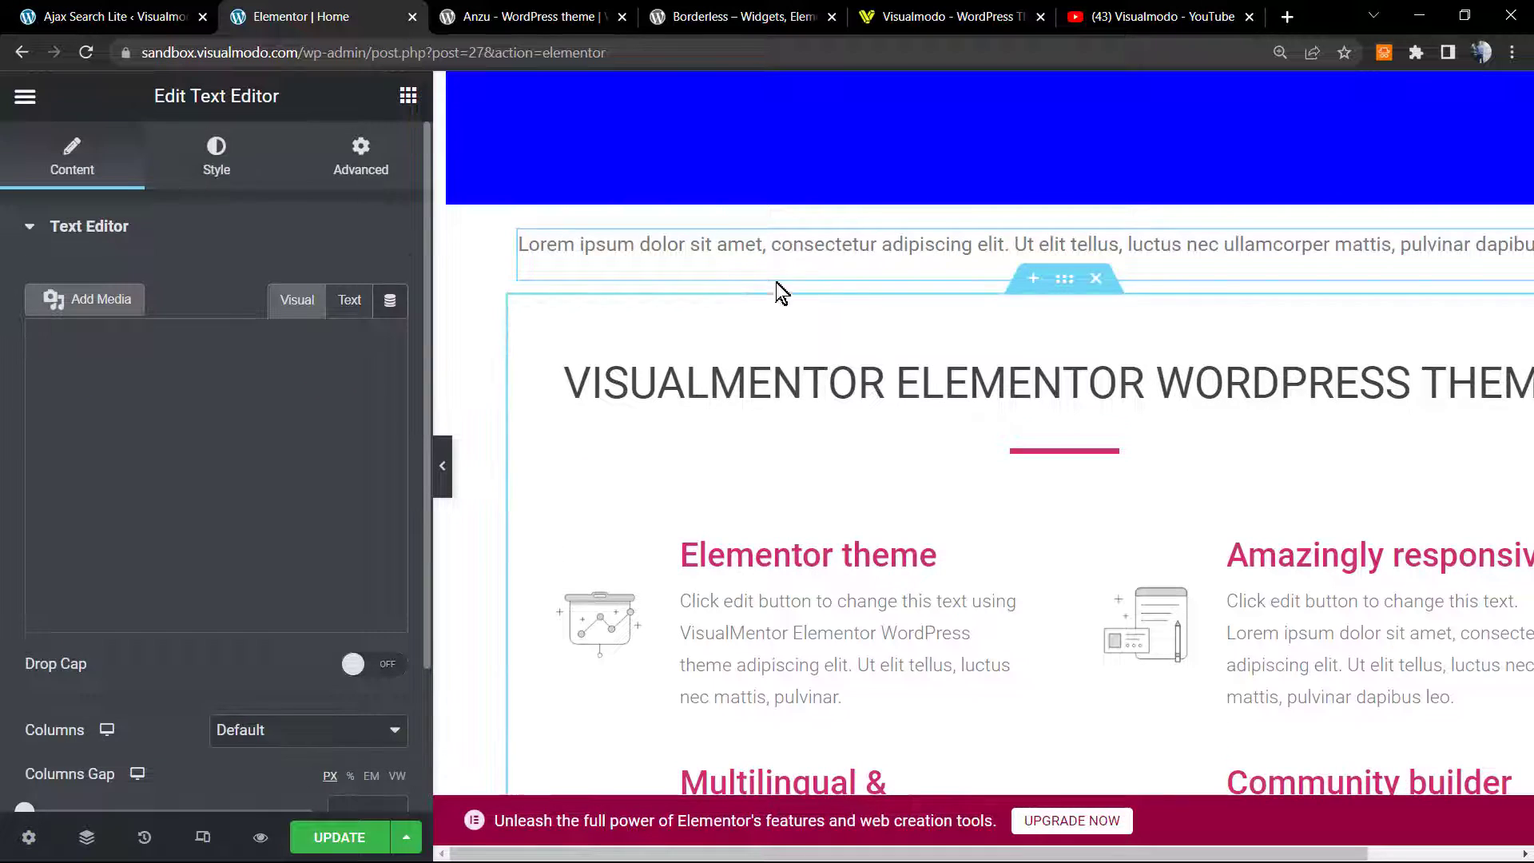
Step: Replace the widget's placeholder text with the shortcode [wpdreams_ajaxsearchlite] and show the content in plain Text mode
double_click(121, 438)
key(ctrl+a)
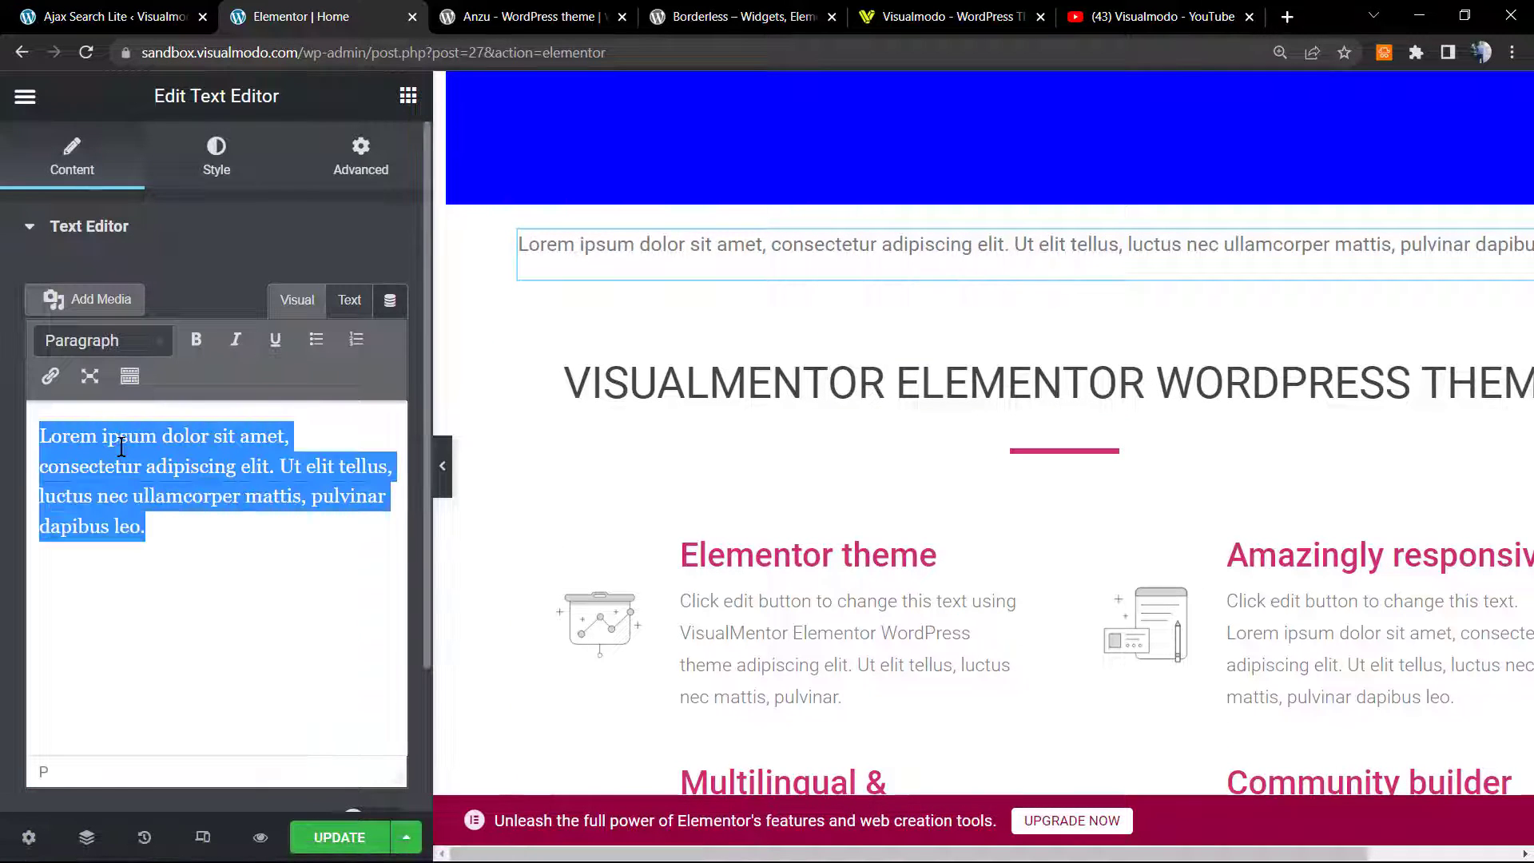
text([wpdreams_ajaxsearchlite])
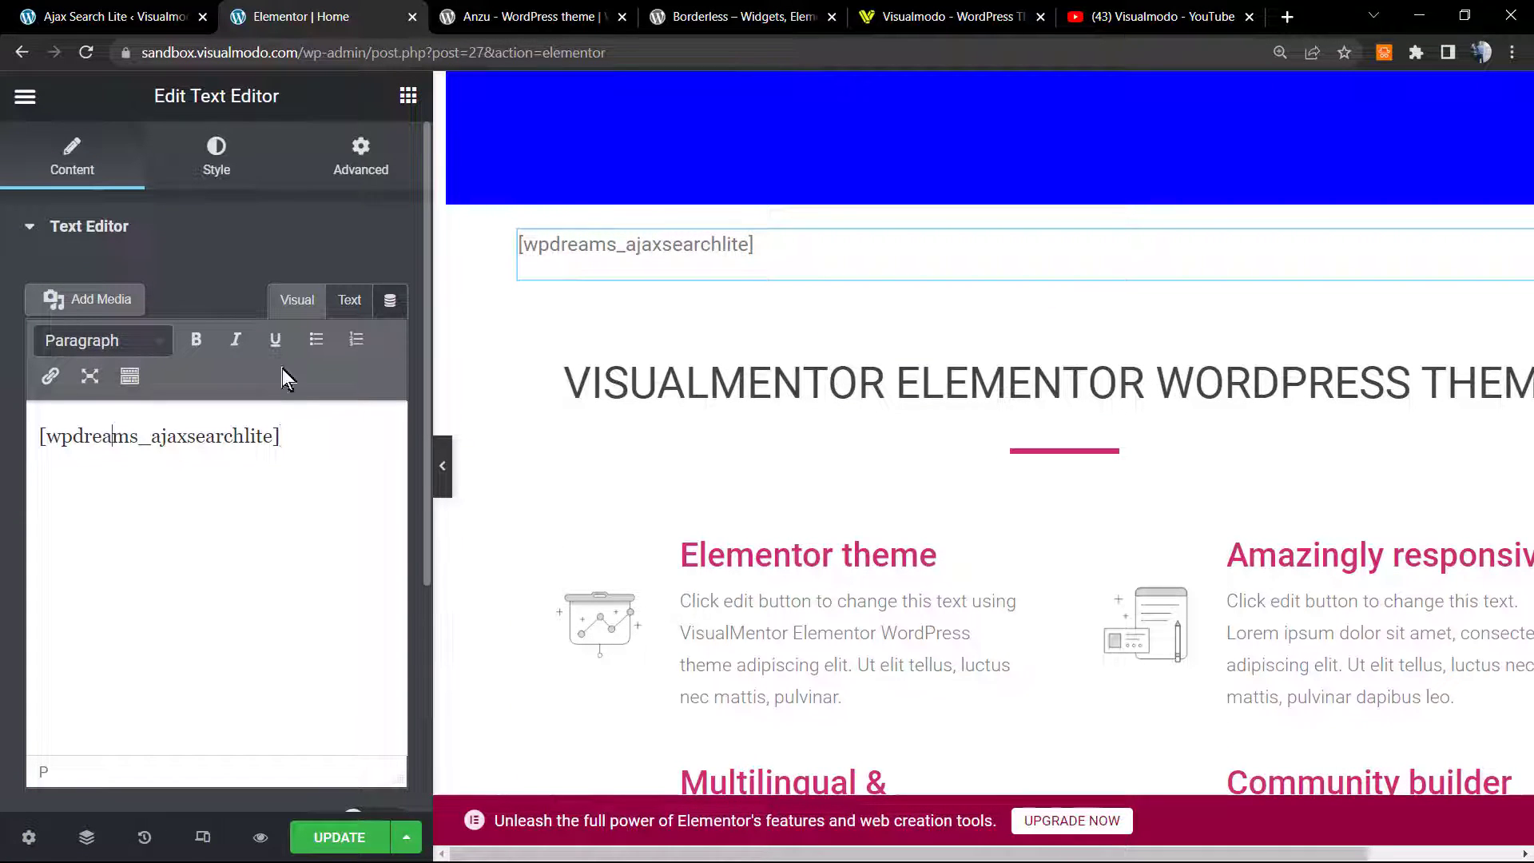
click(357, 304)
triple_click(90, 428)
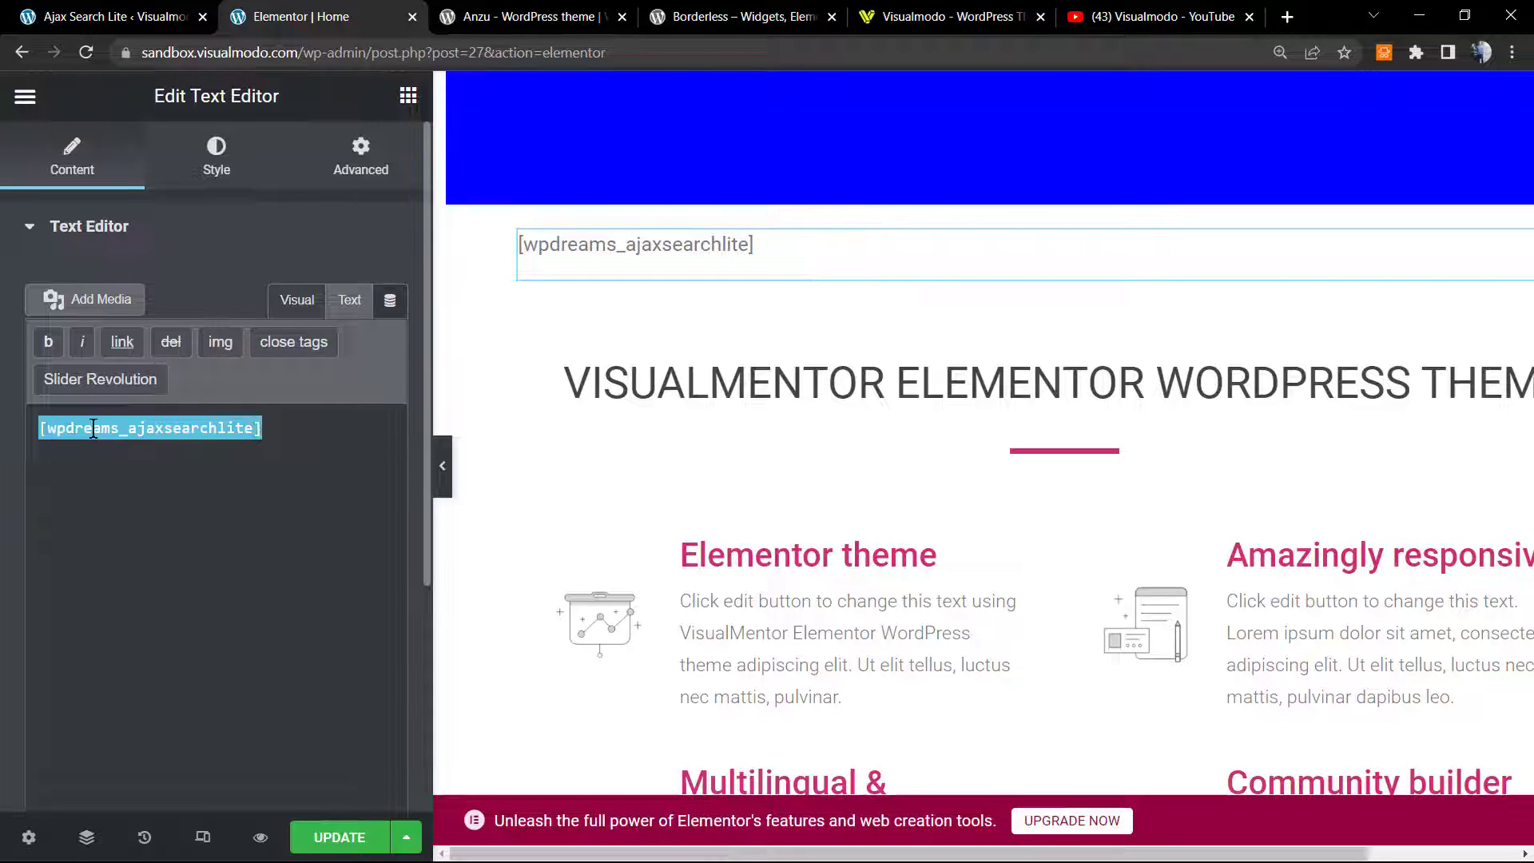
Step: Save the home page update and preview the page to check the search bar below the slider
click(309, 768)
click(334, 834)
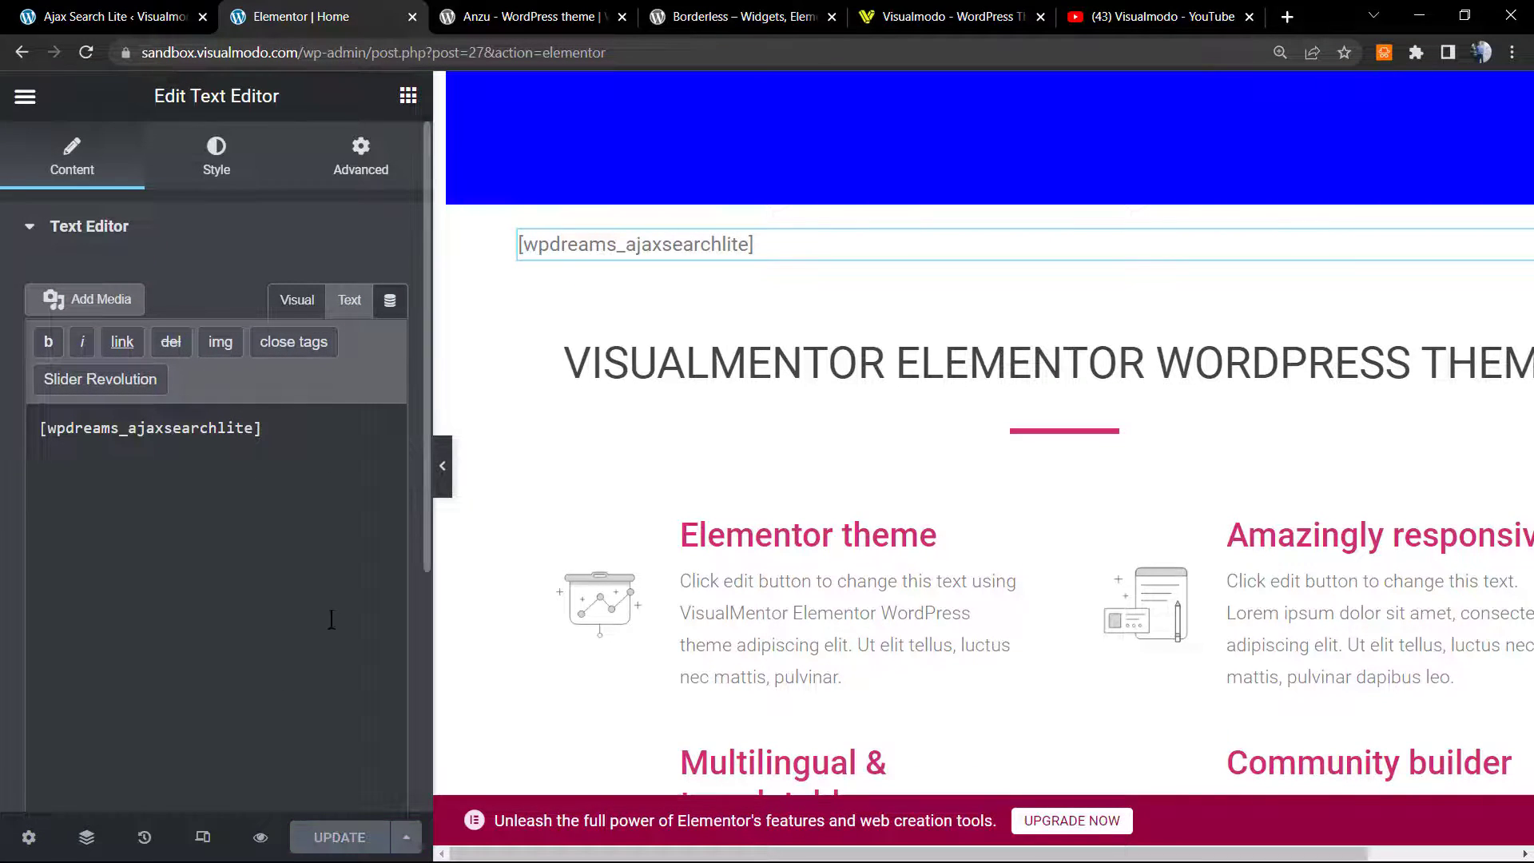
click(252, 840)
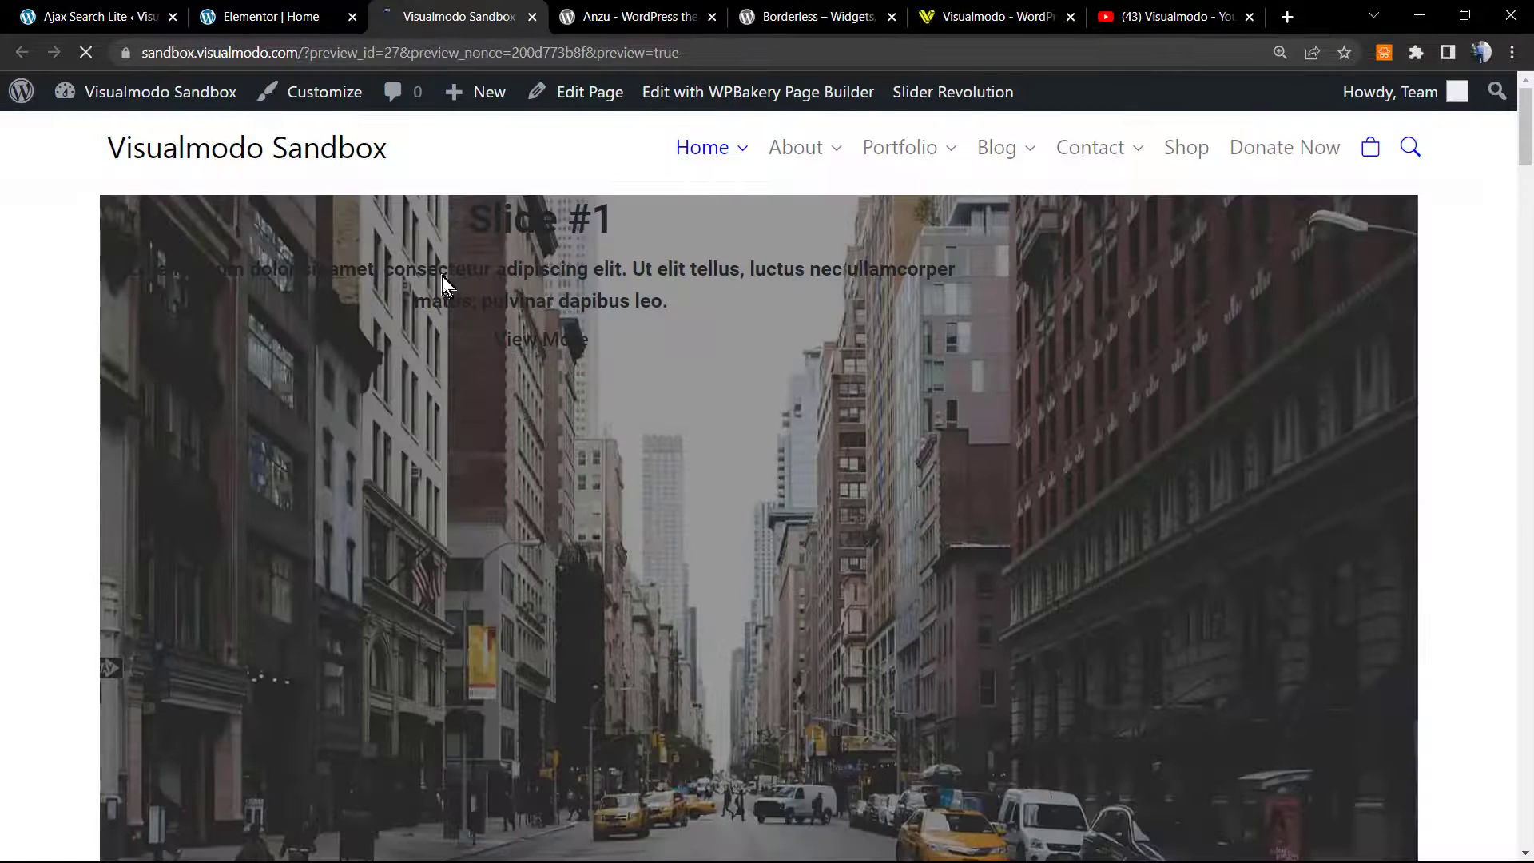
scroll(511, 280, down, 5)
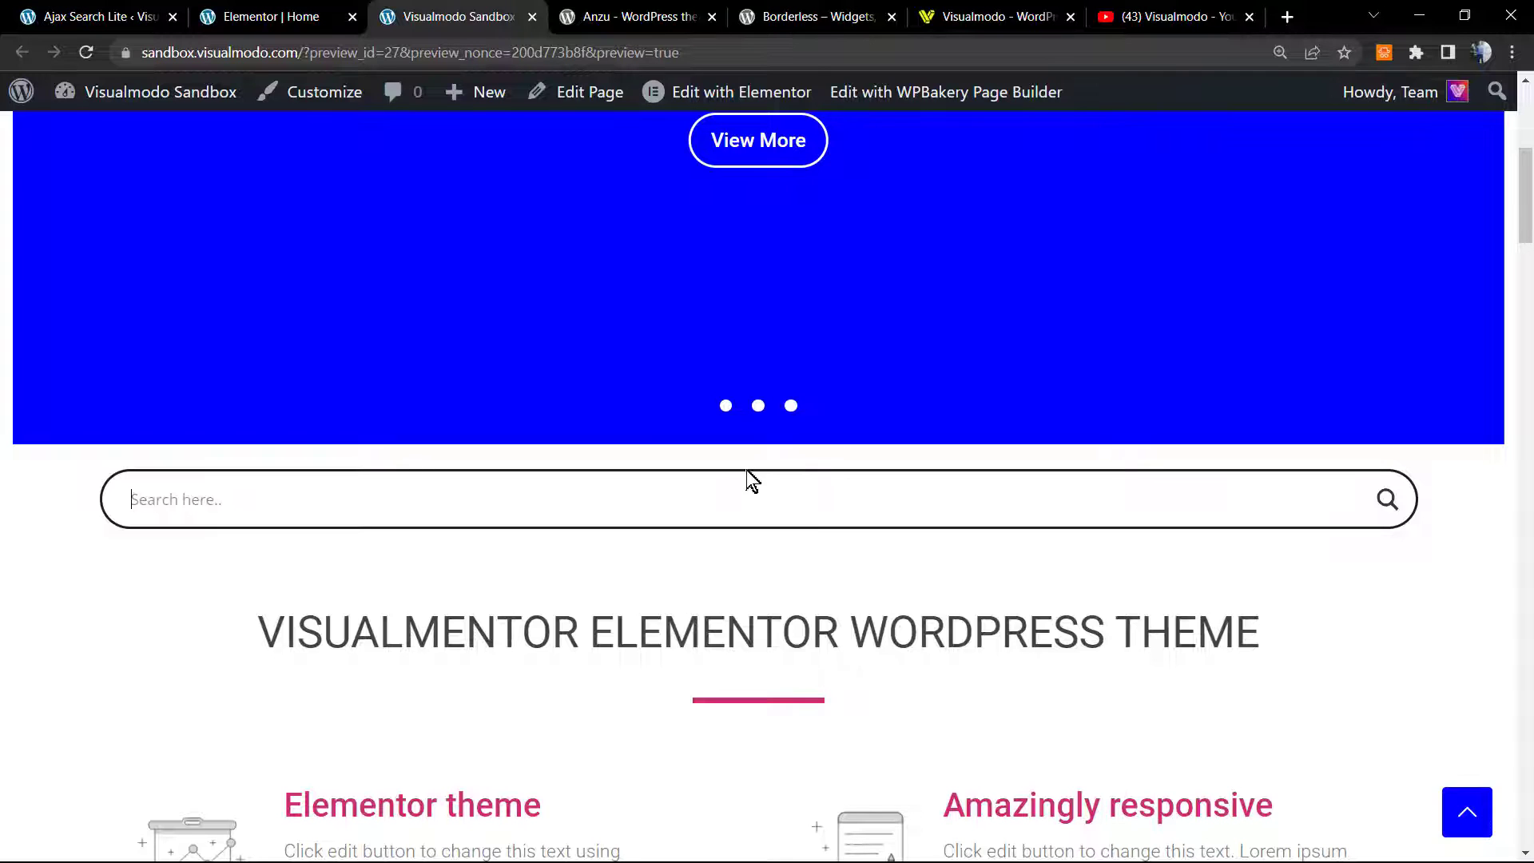
Step: Return to the Elementor editor and insert another empty section above the search shortcode
click(271, 16)
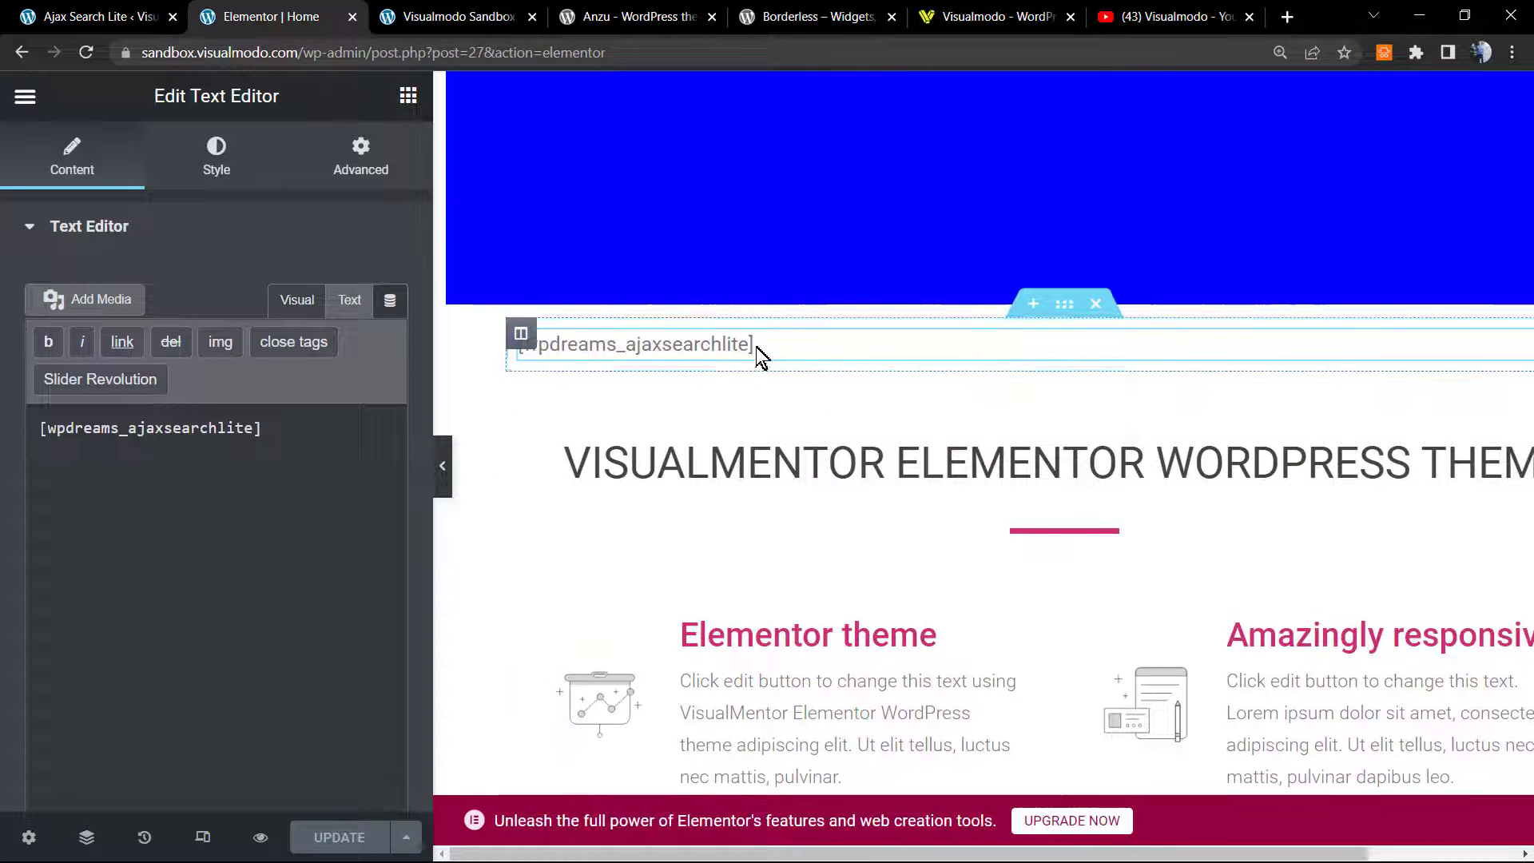
click(1026, 354)
click(1033, 304)
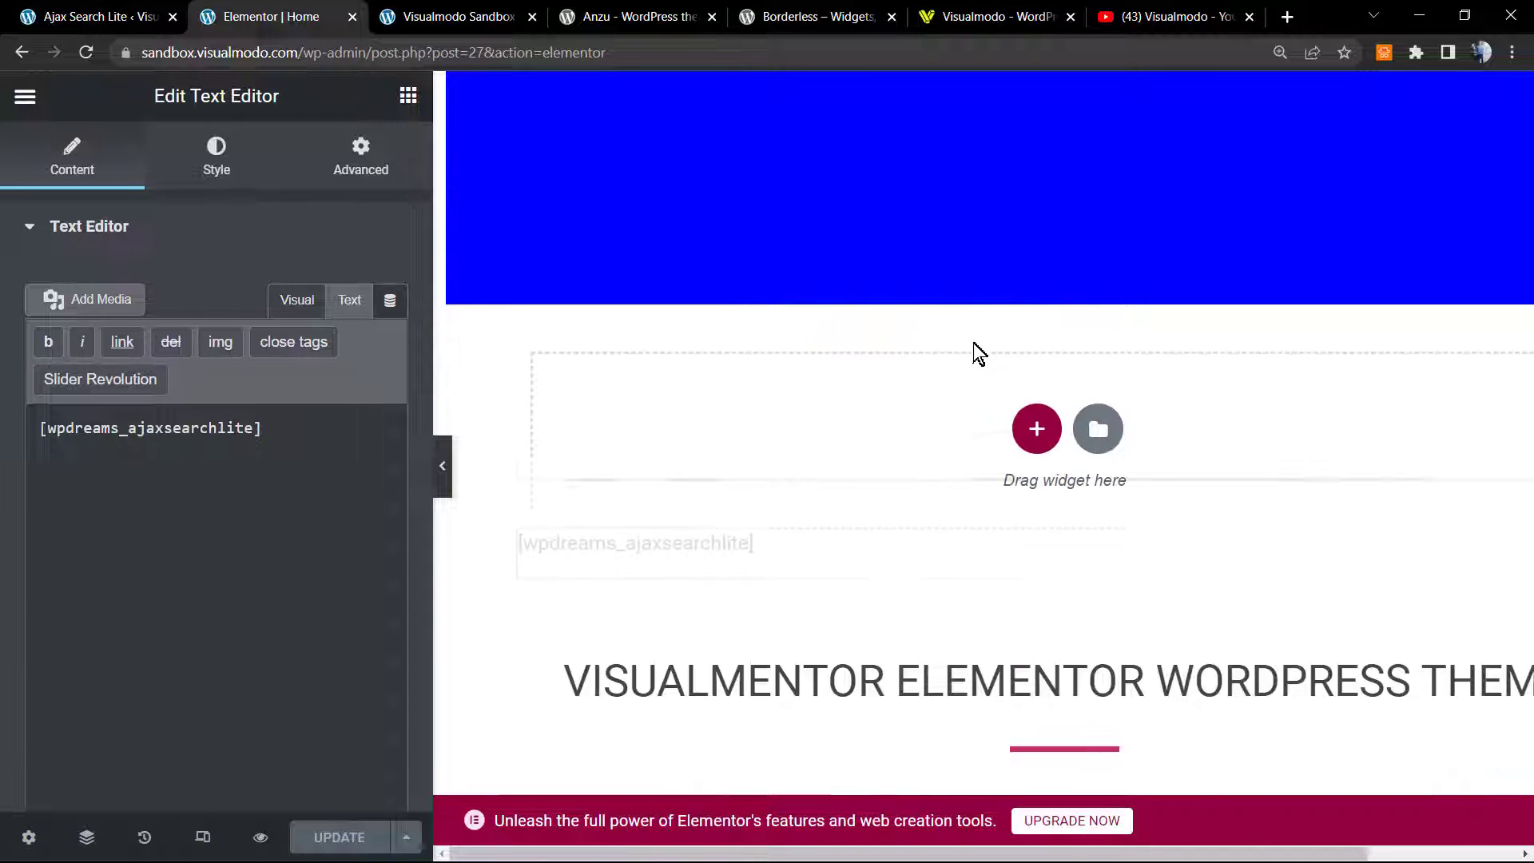
Step: Give the new section a three-column structure with a wide middle column and move the search shortcode's column into it
click(1038, 435)
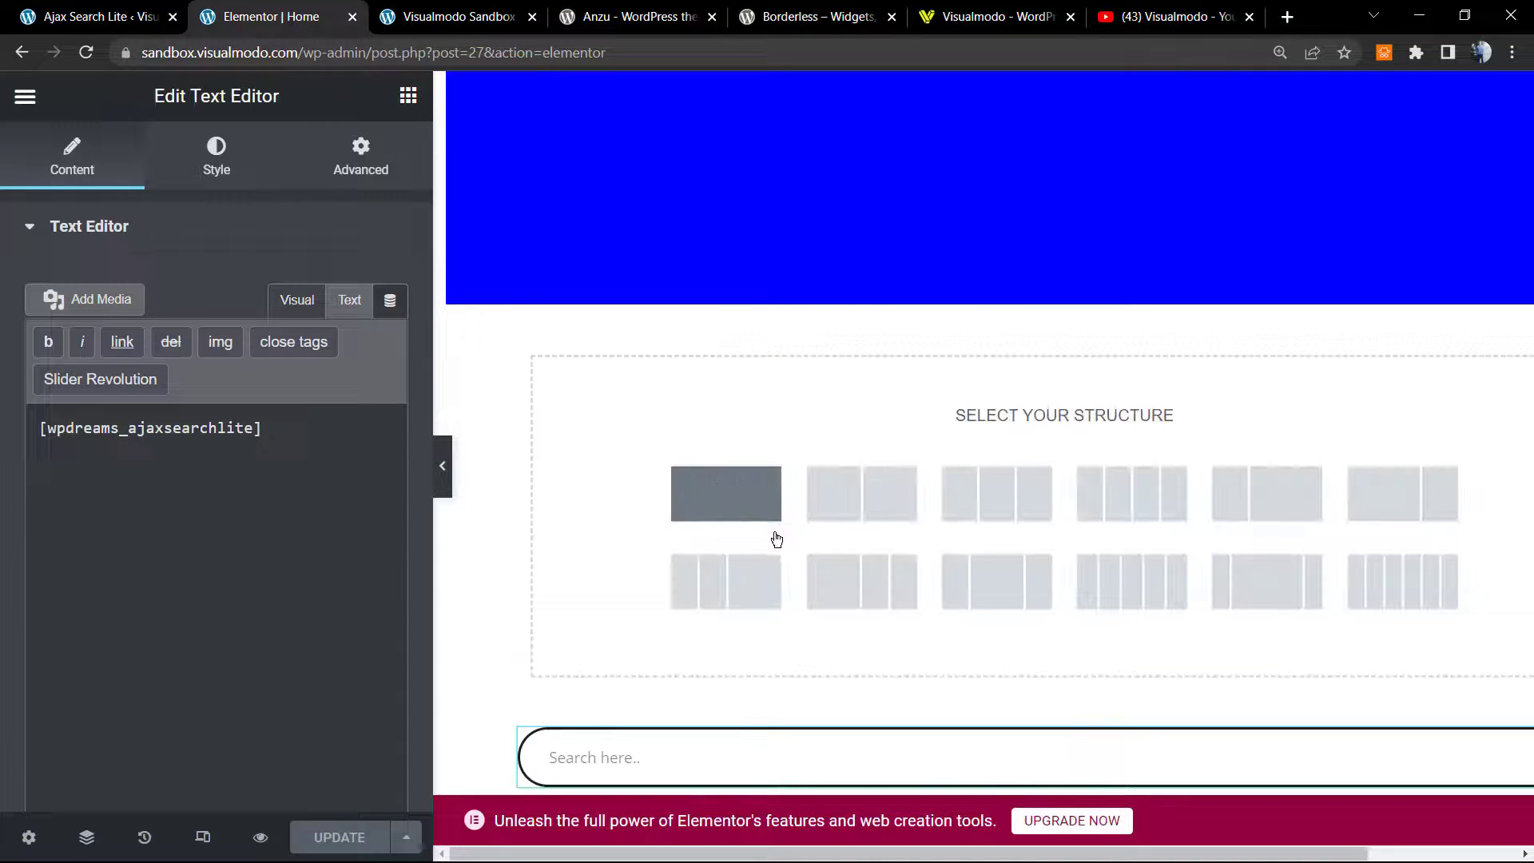
click(997, 581)
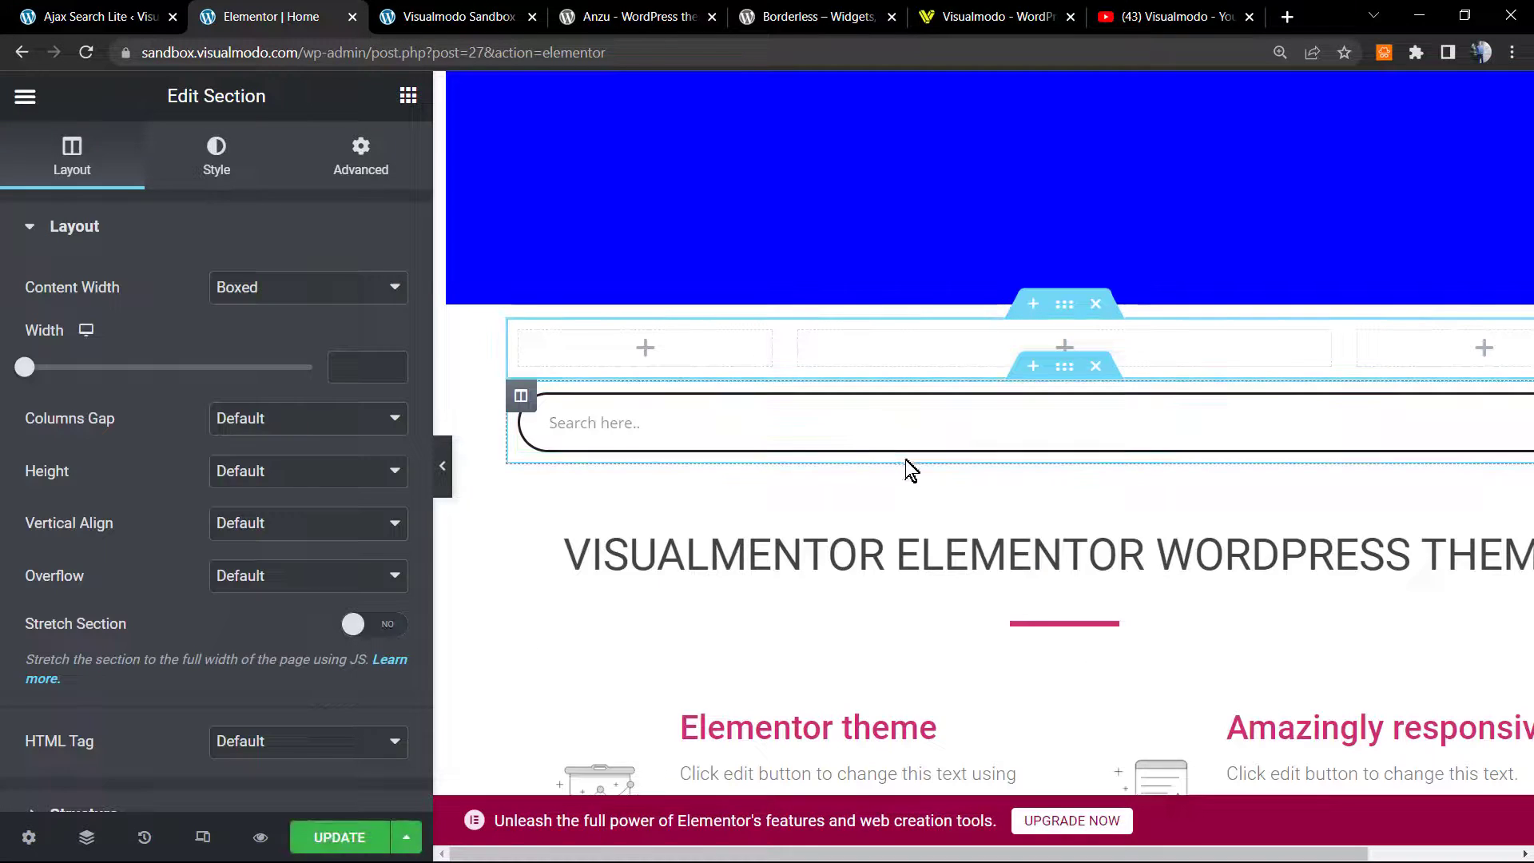
drag(520, 395, 877, 354)
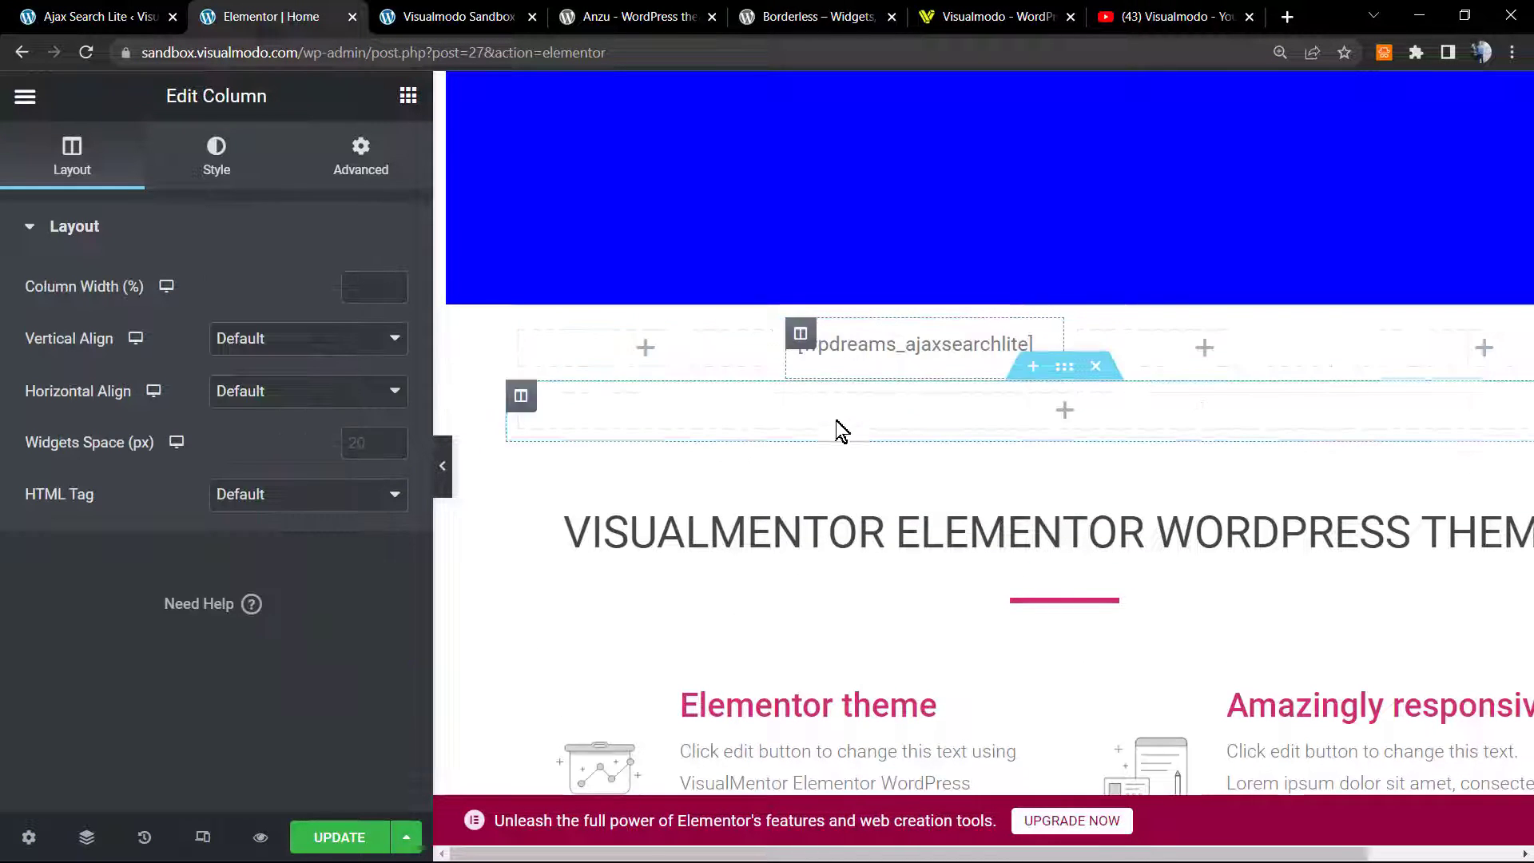
Step: Delete the extra empty column beside the search shortcode and adjust the column widths on both sides of it
right_click(1190, 357)
click(1251, 717)
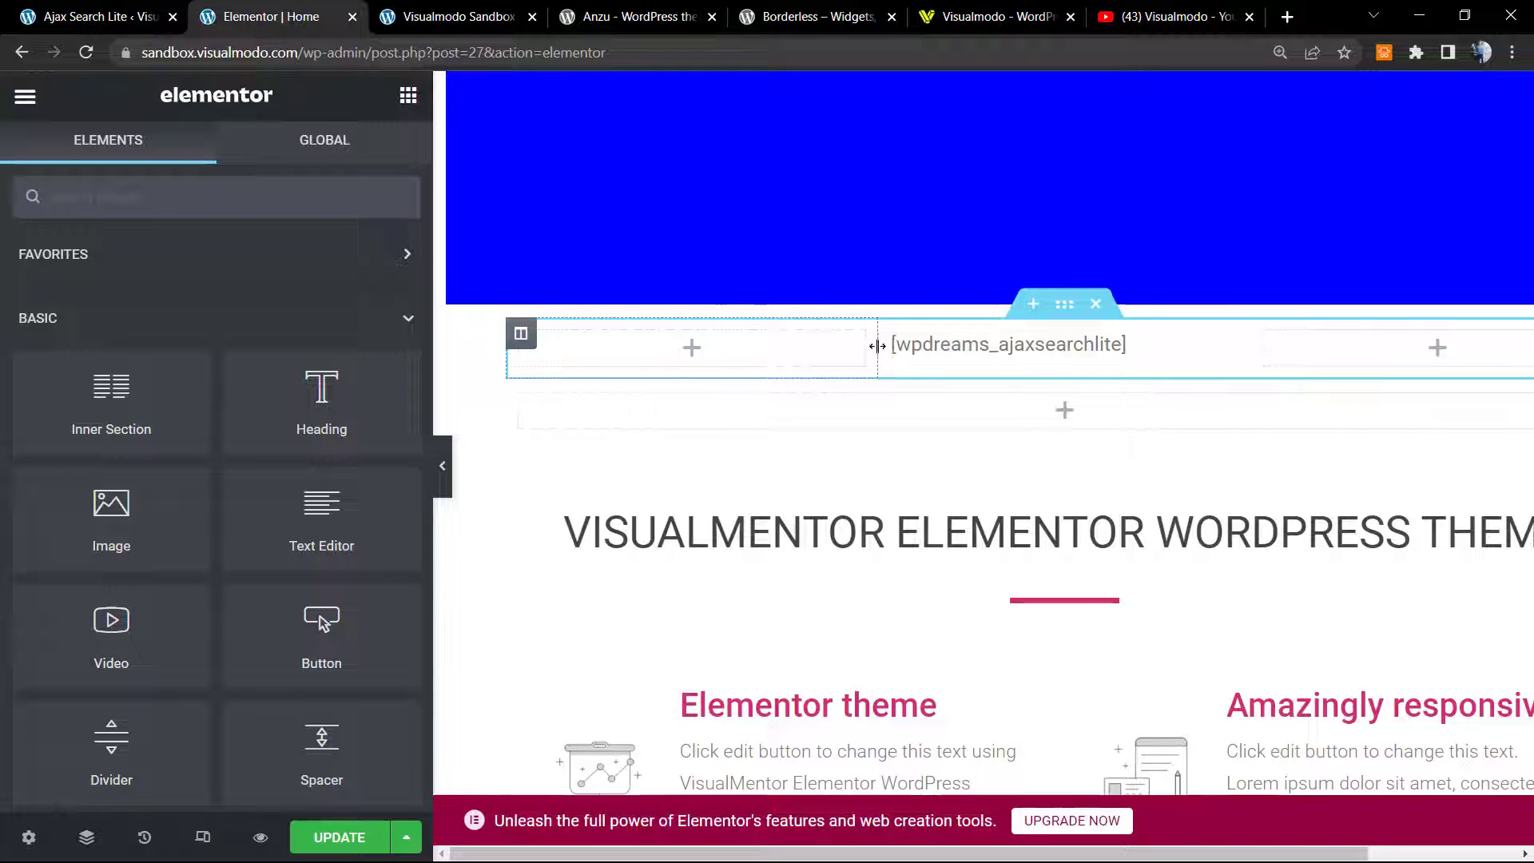
drag(874, 346, 813, 348)
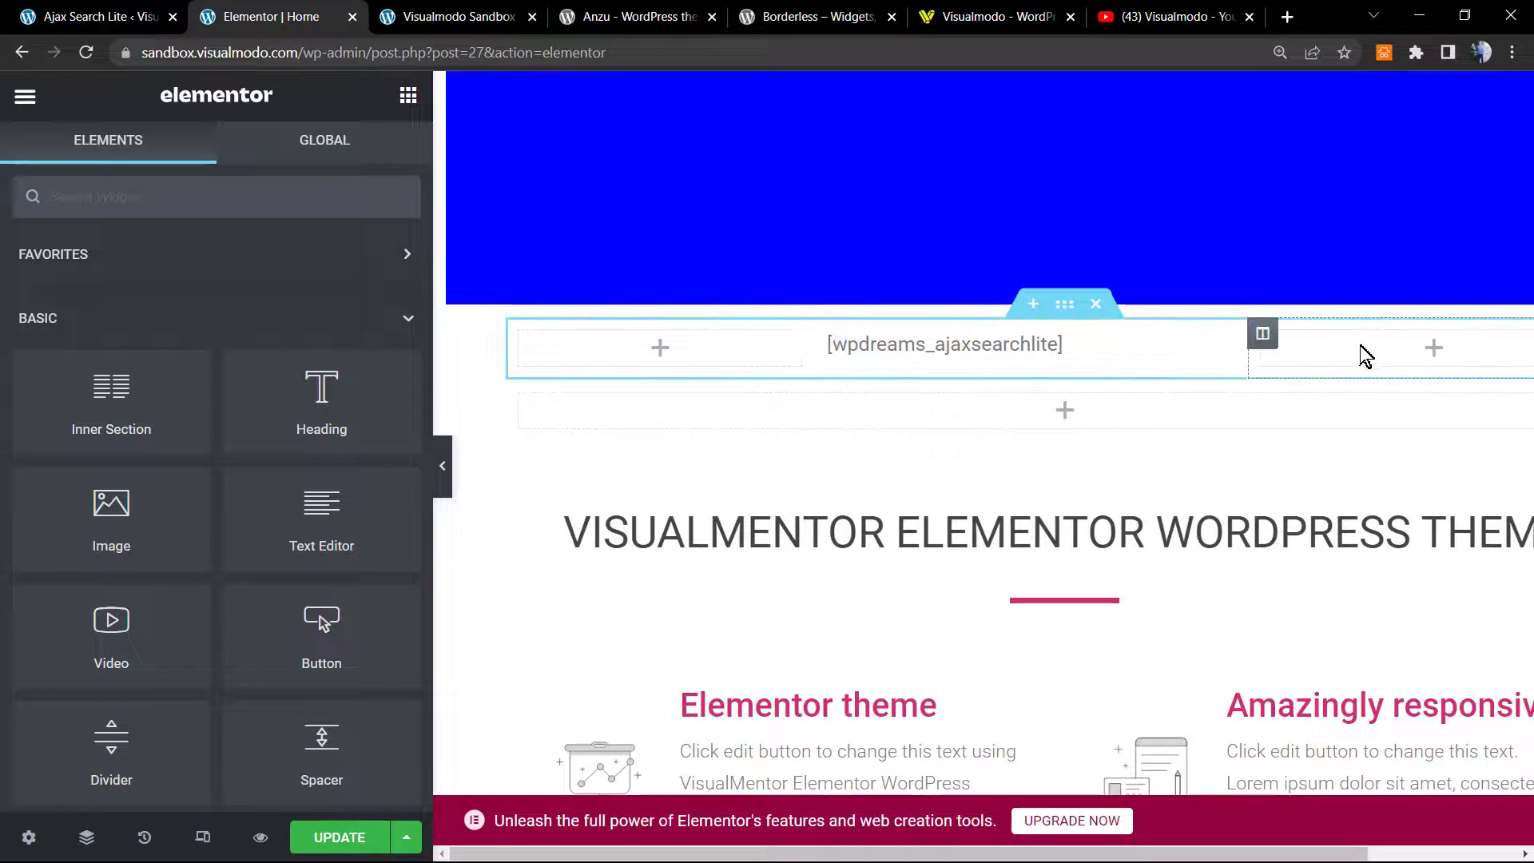
drag(1245, 347, 1268, 352)
Step: Save the home page update and reload the preview to check the search bar's placement below the slider
click(339, 837)
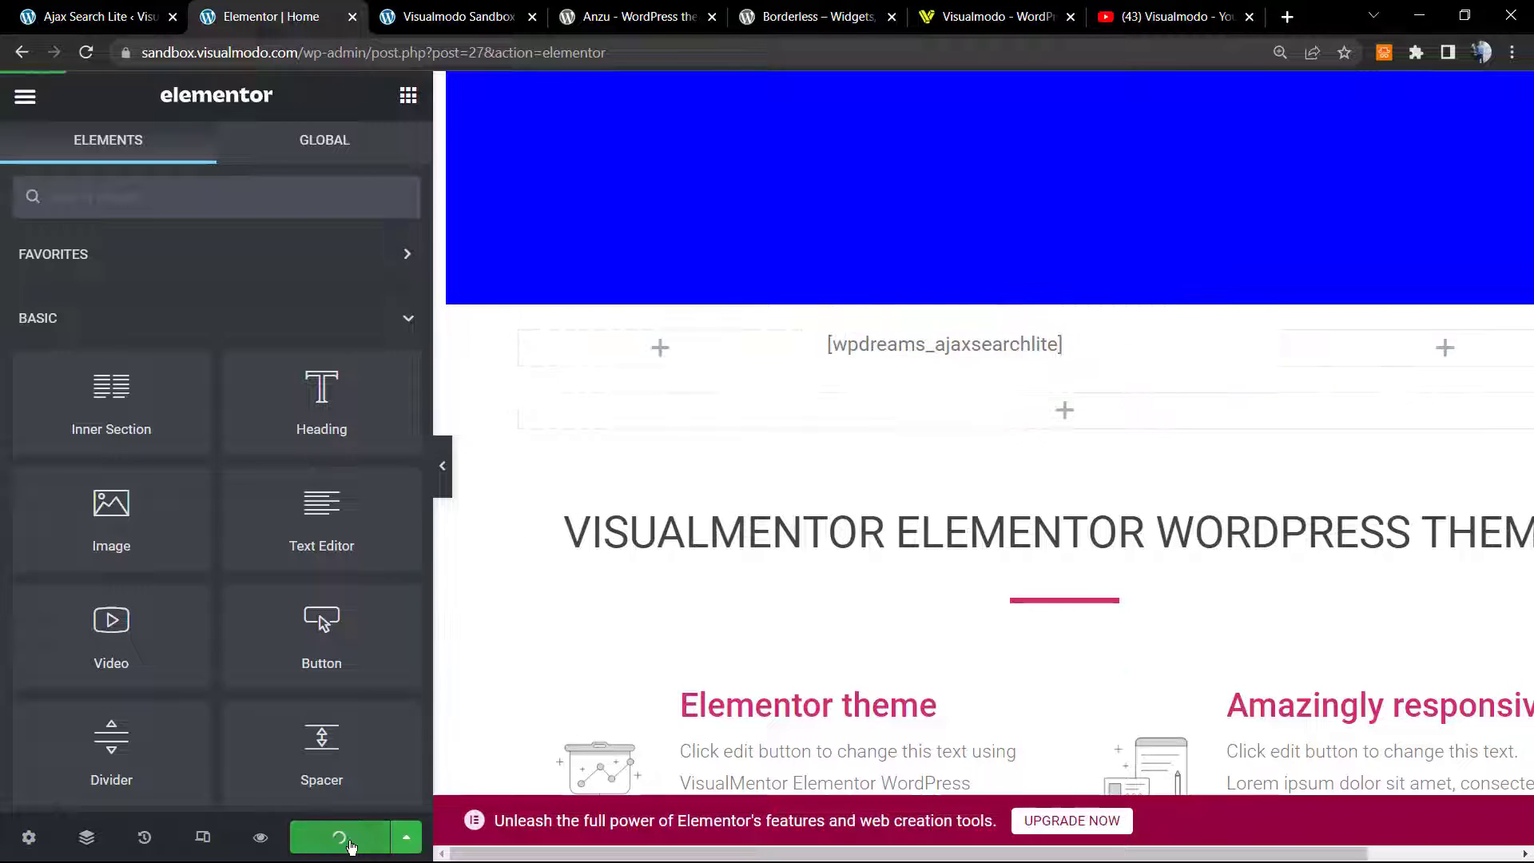
click(527, 19)
key(F5)
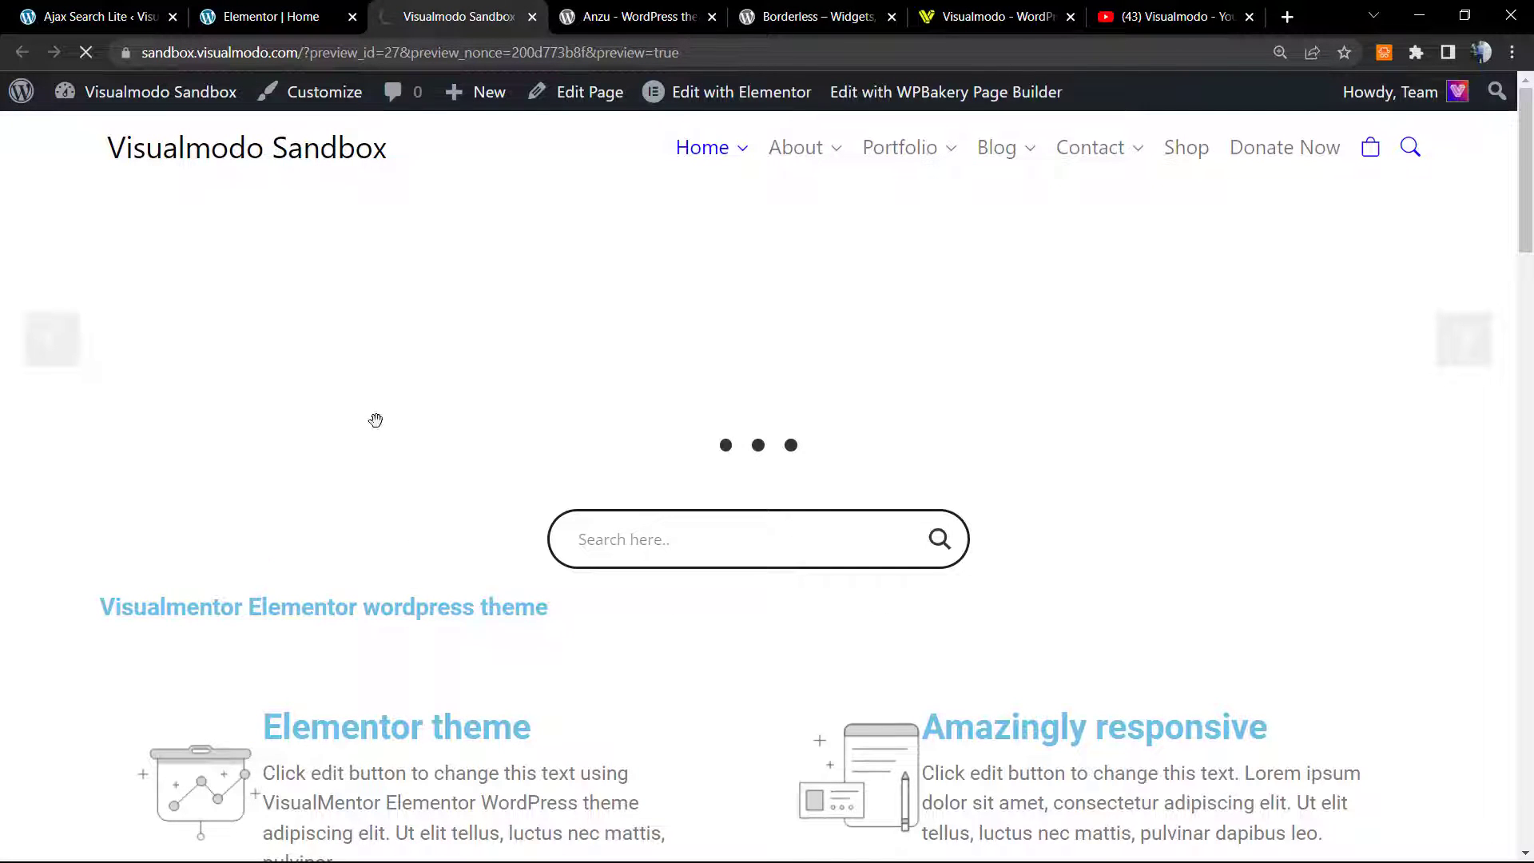
scroll(452, 553, down, 5)
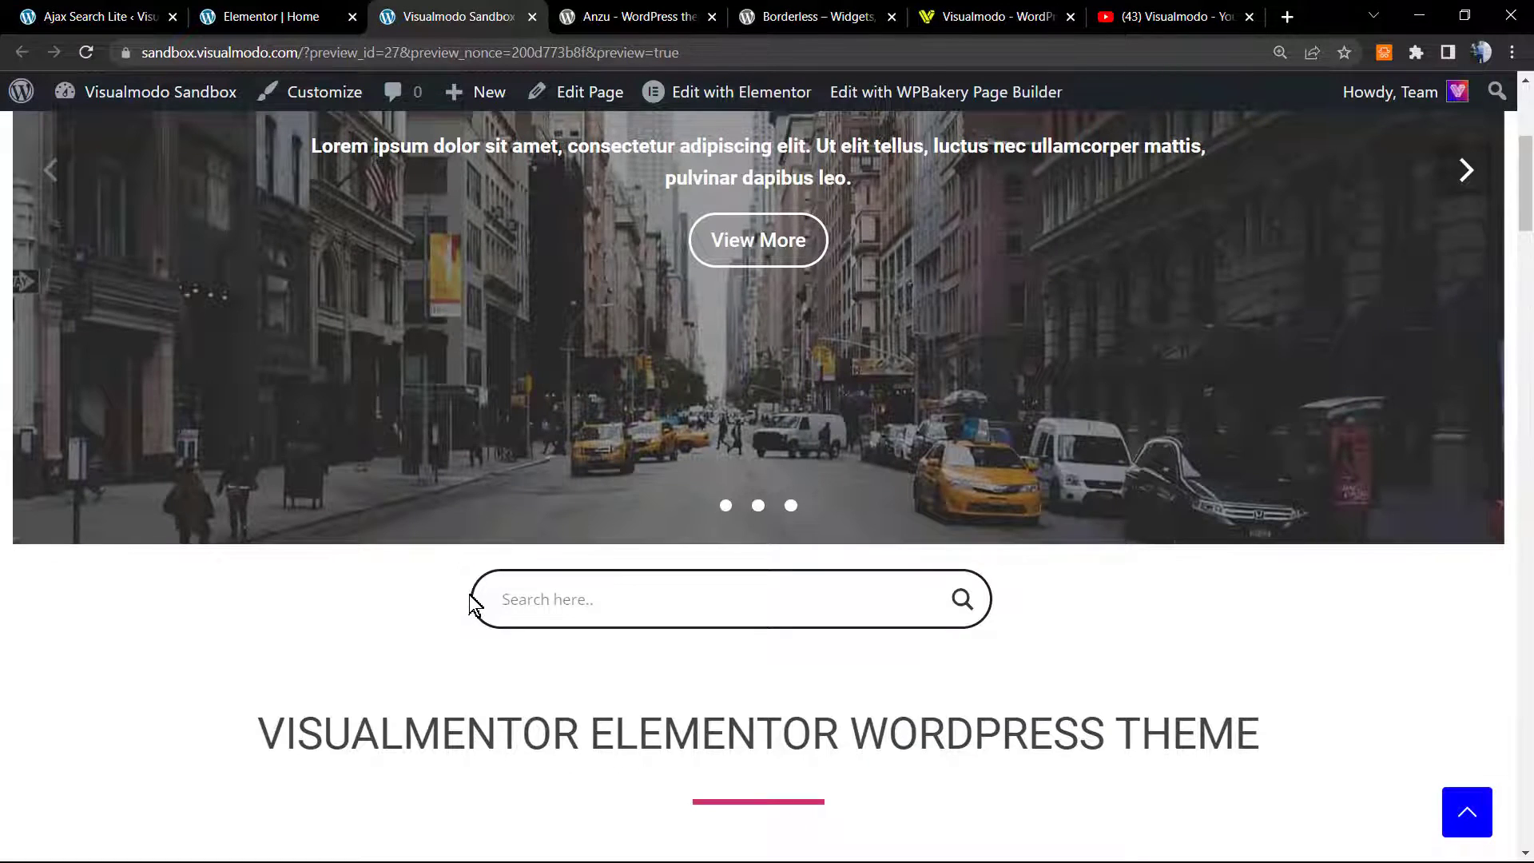
scroll(472, 607, down, 1)
scroll(472, 616, up, 1)
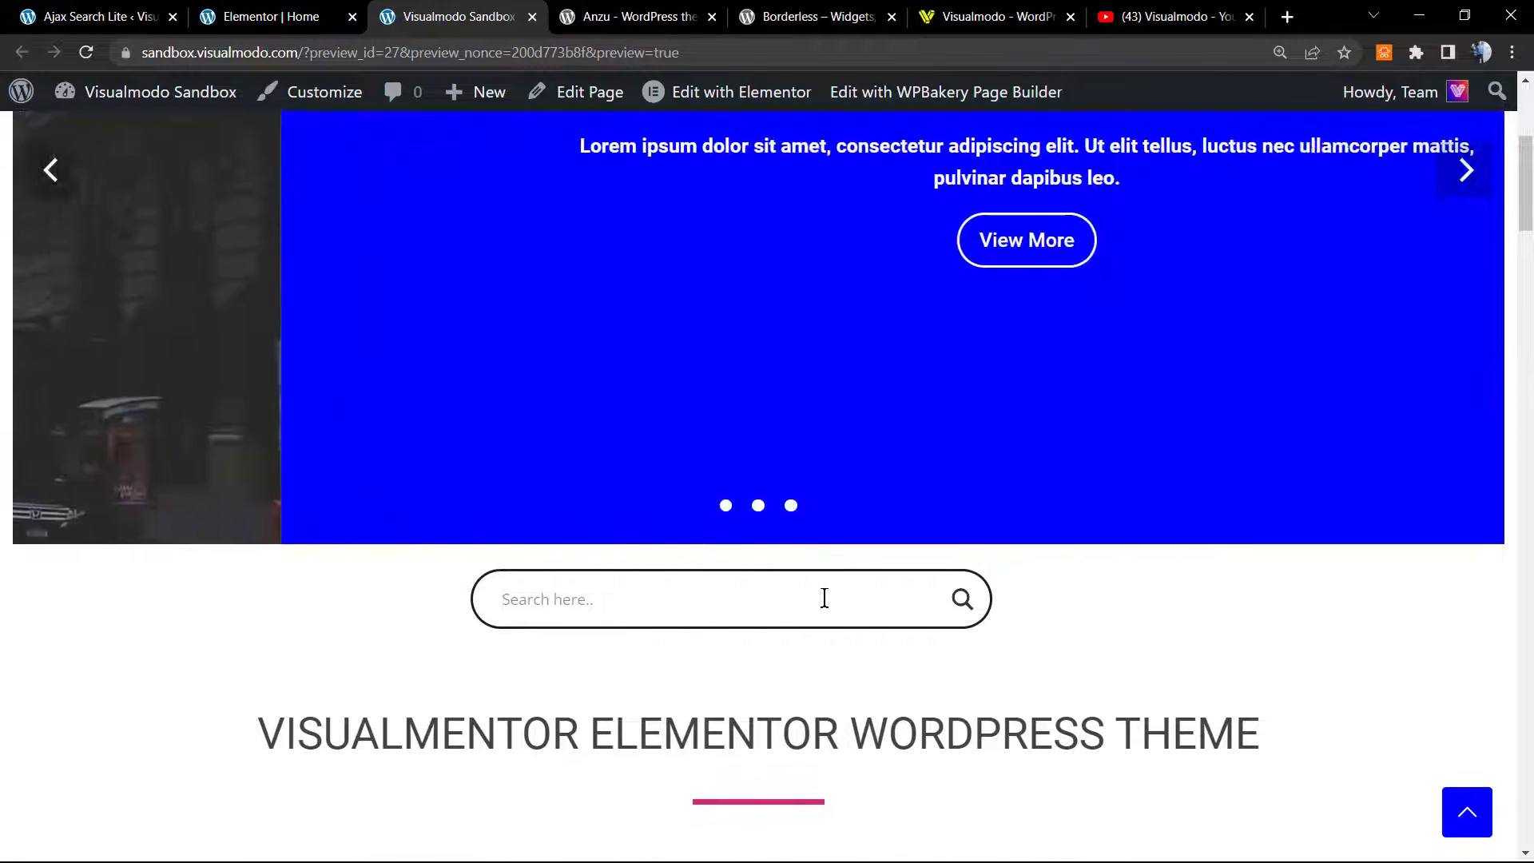
Step: Test the search bar below the slider by searching for "blog" and look through the live results and surrounding page
click(823, 597)
text(b)
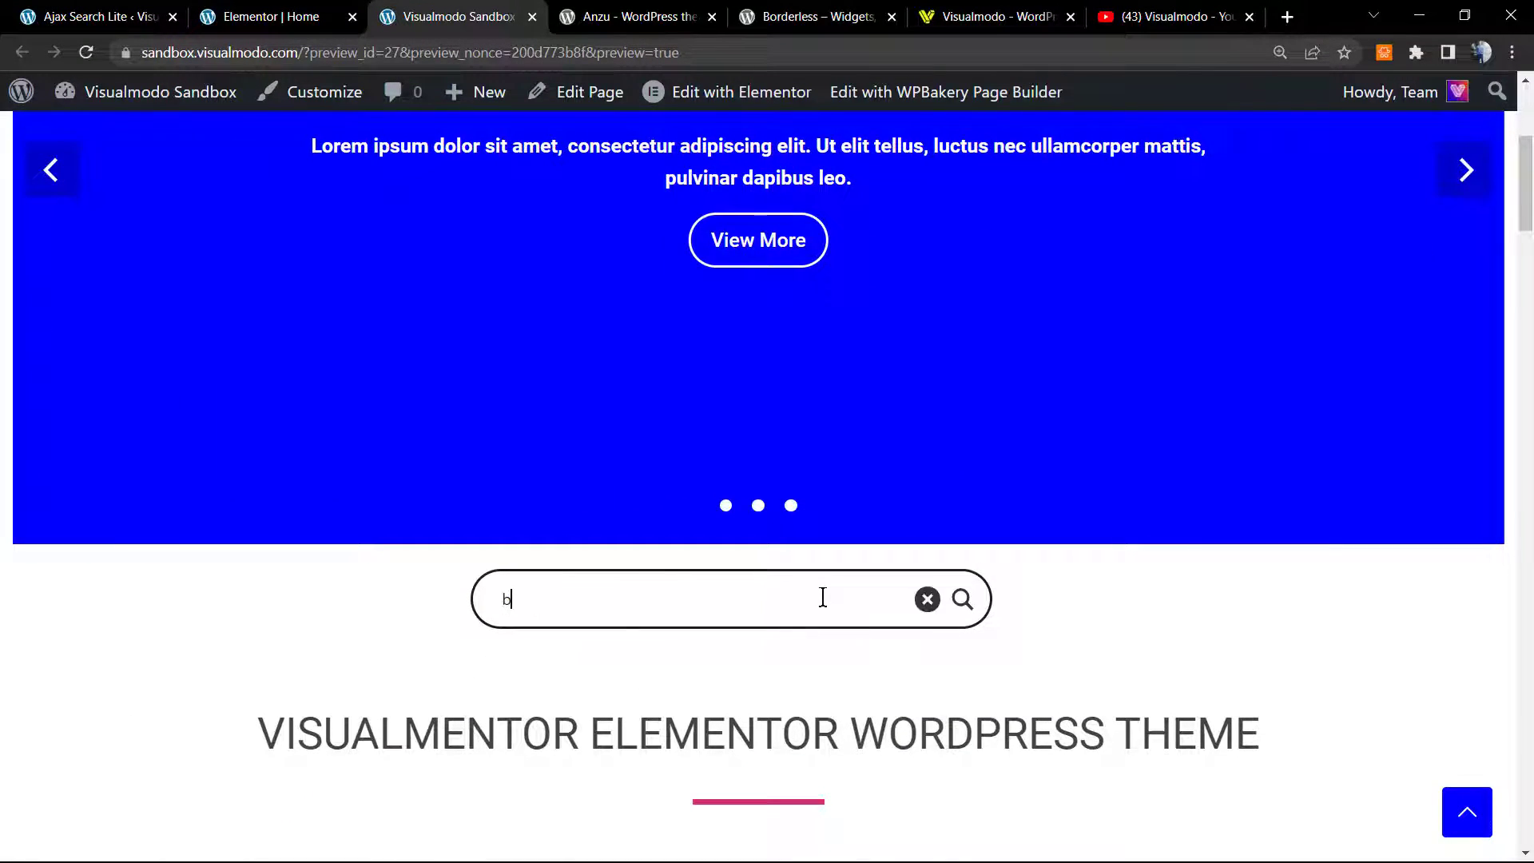
text(log)
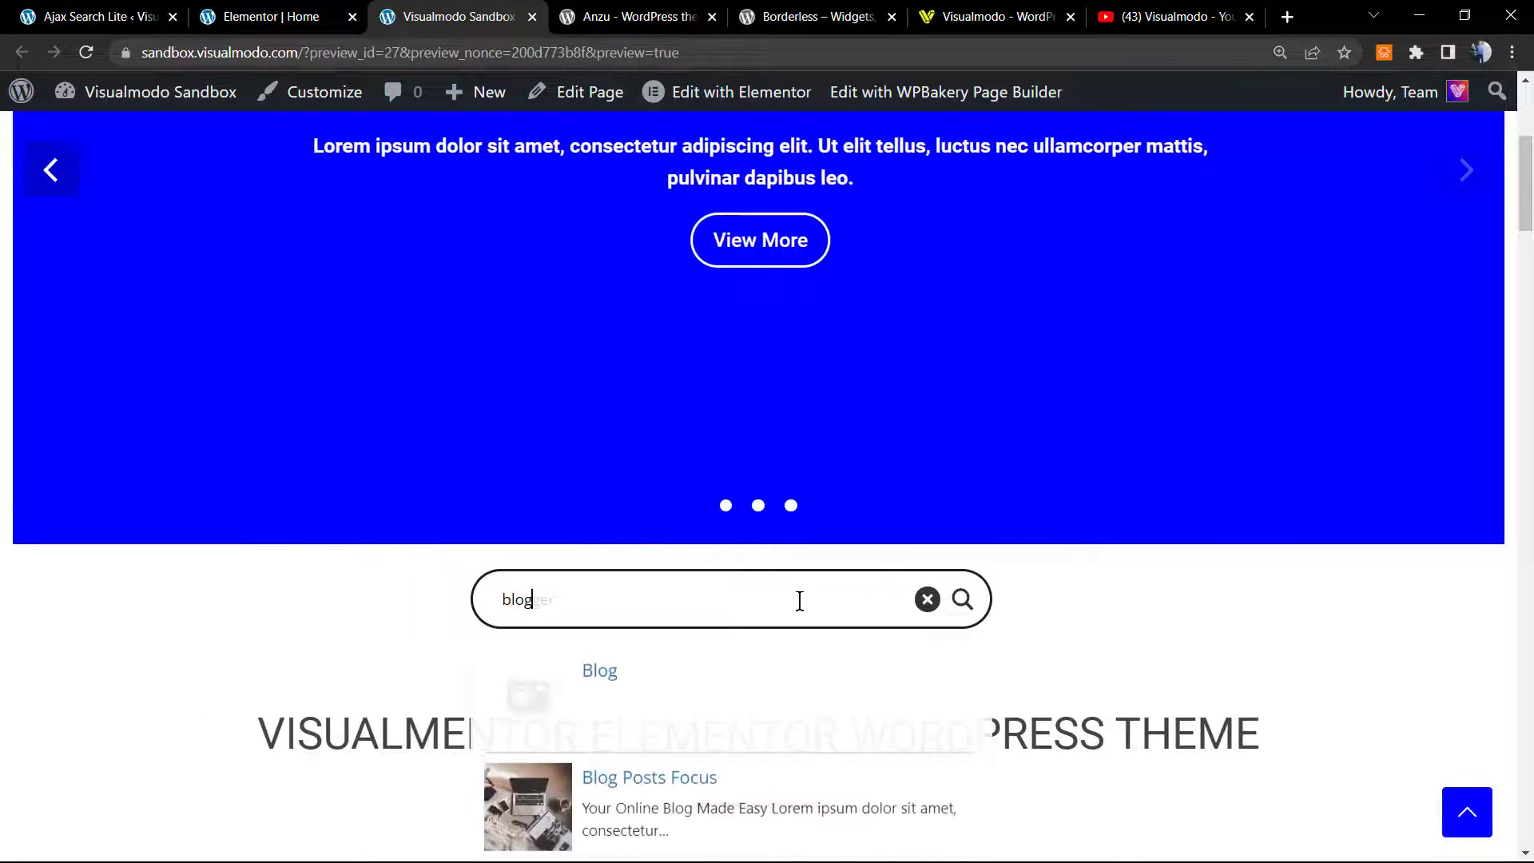
scroll(781, 584, down, 1)
scroll(781, 591, down, 2)
scroll(784, 620, up, 1)
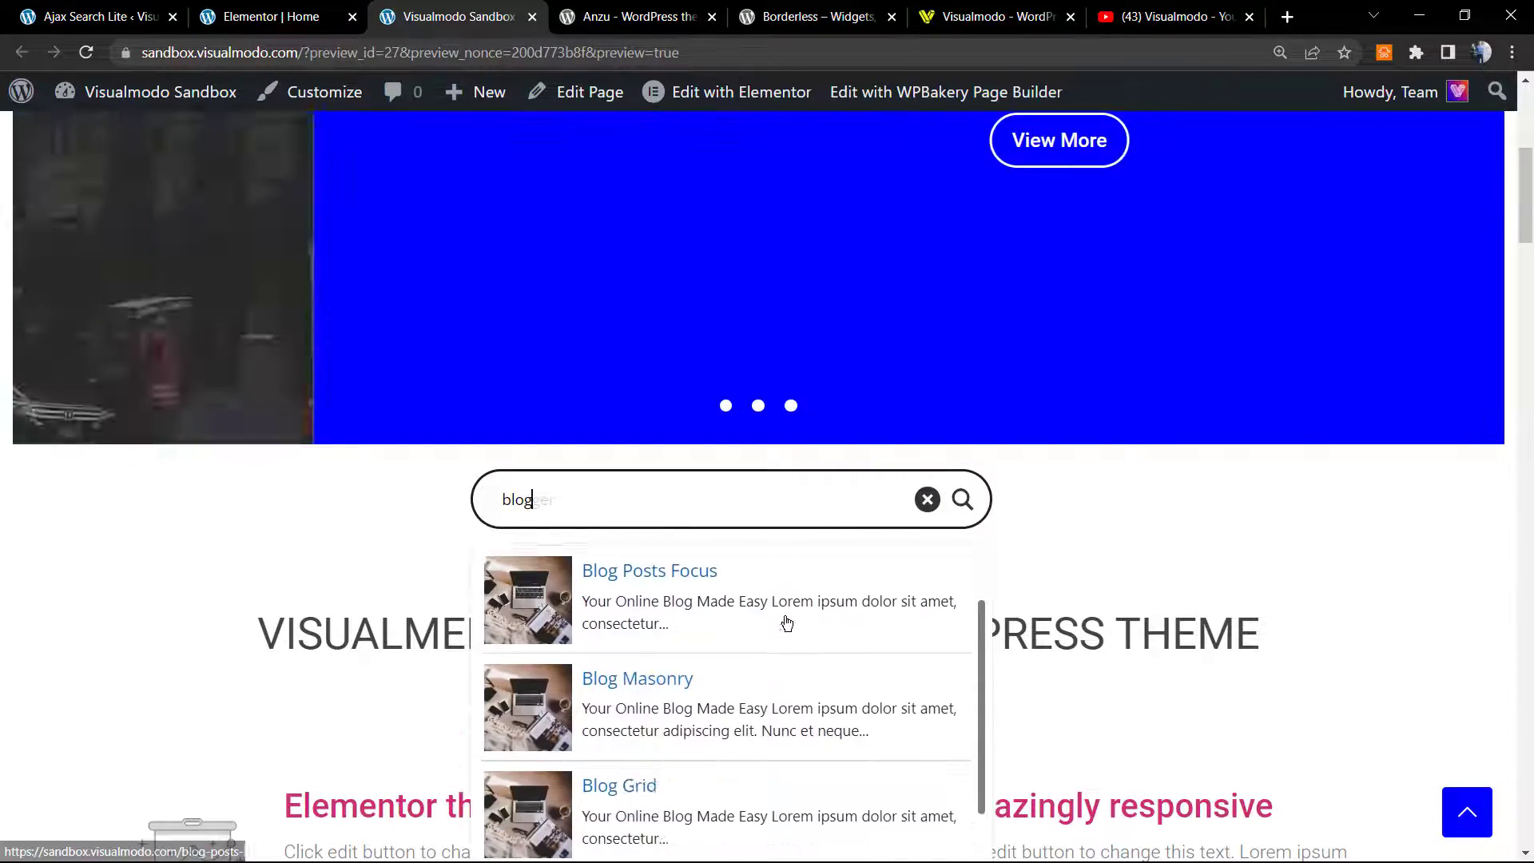
scroll(786, 623, down, 5)
scroll(791, 630, up, 5)
click(1188, 507)
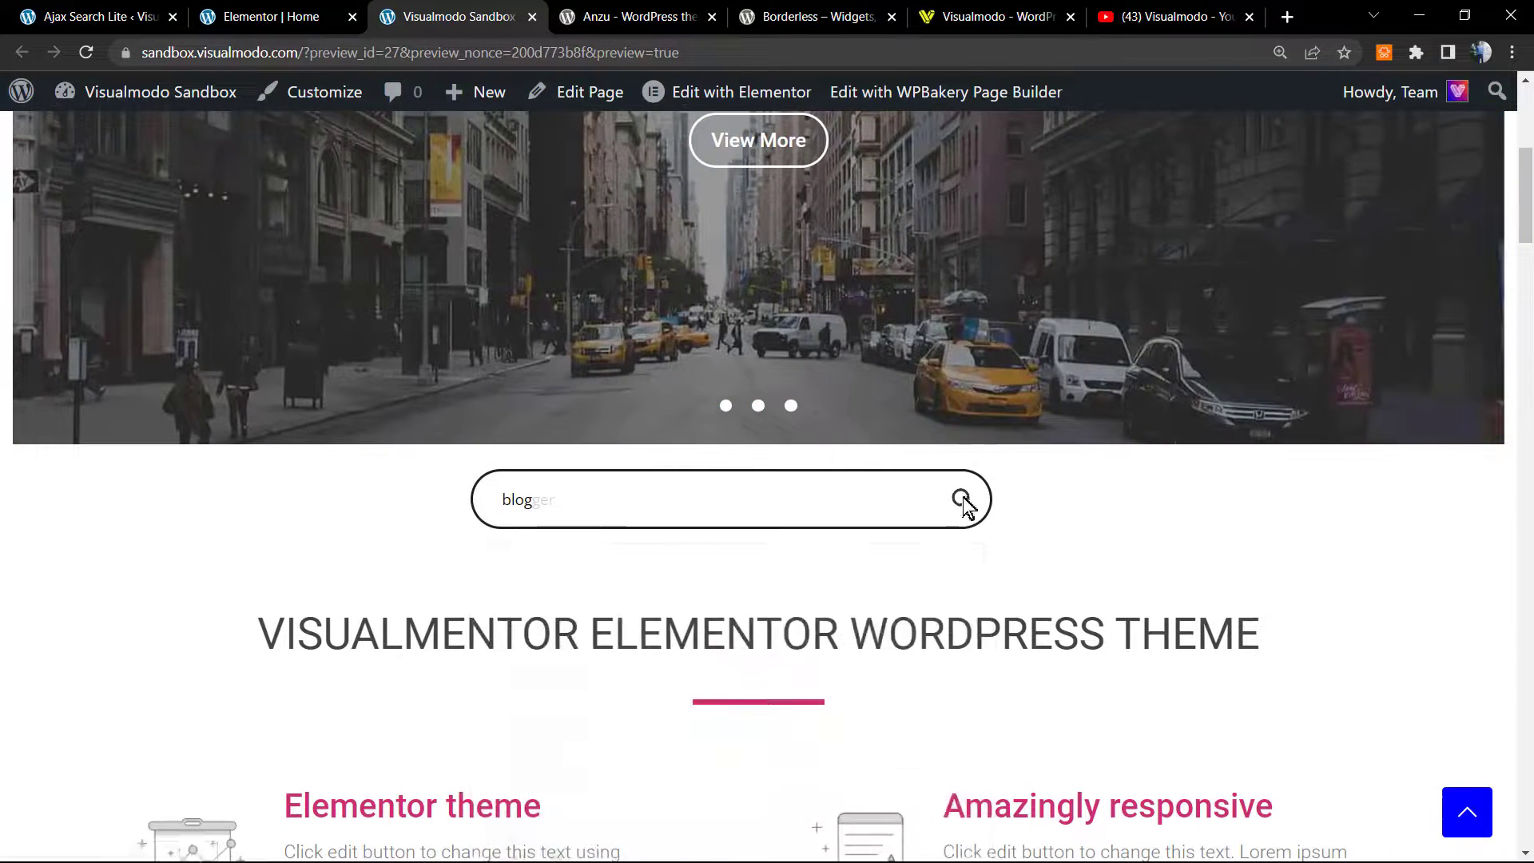
scroll(938, 503, up, 3)
scroll(939, 503, down, 6)
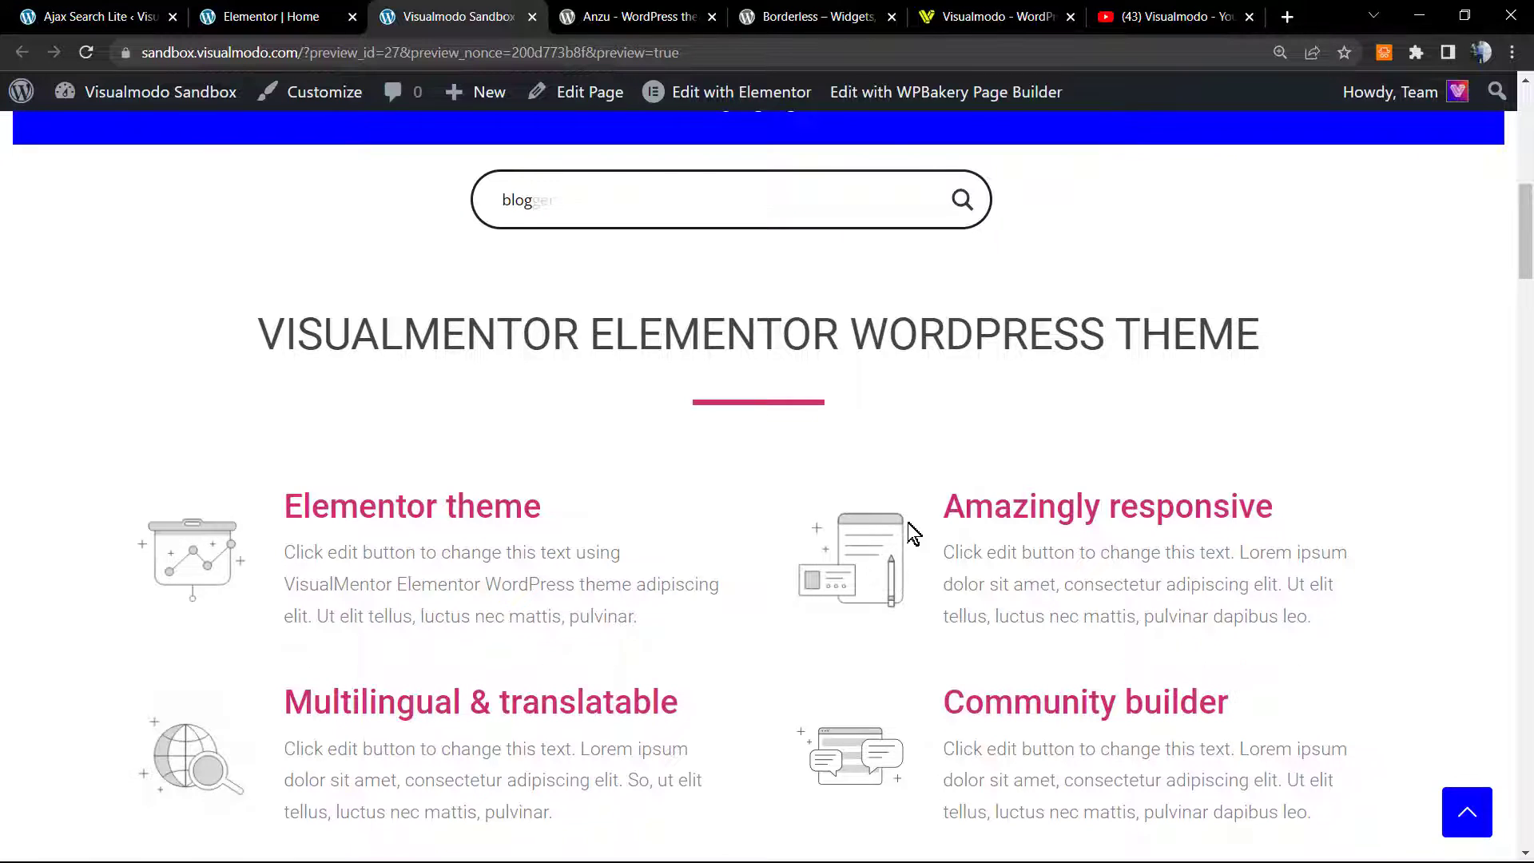
scroll(909, 523, up, 2)
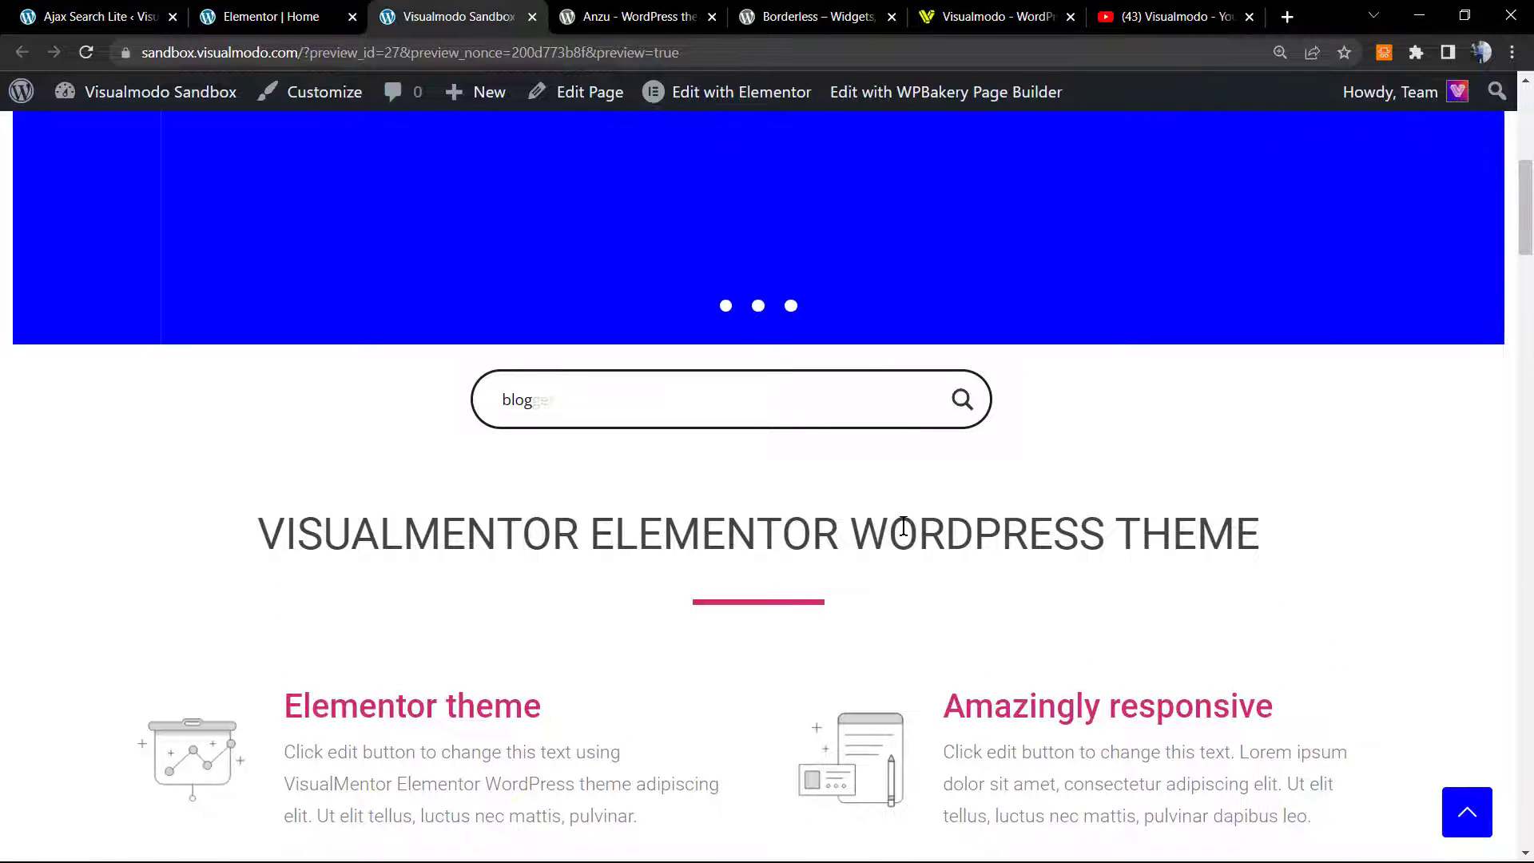
scroll(900, 529, up, 7)
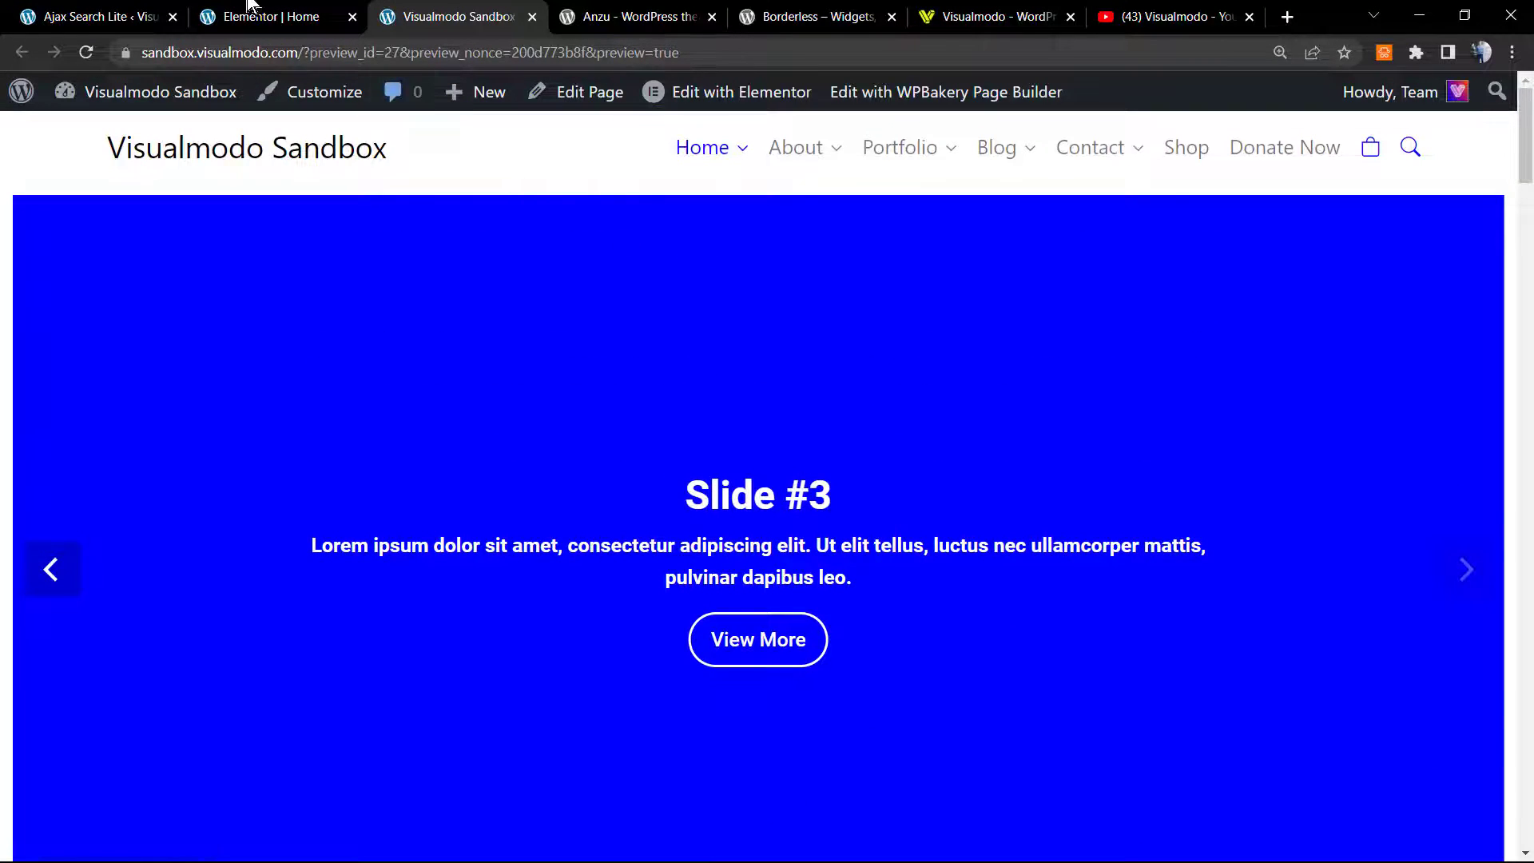
Step: Return to the Elementor editor and delete both the shortcode section and the empty section beneath it
click(248, 4)
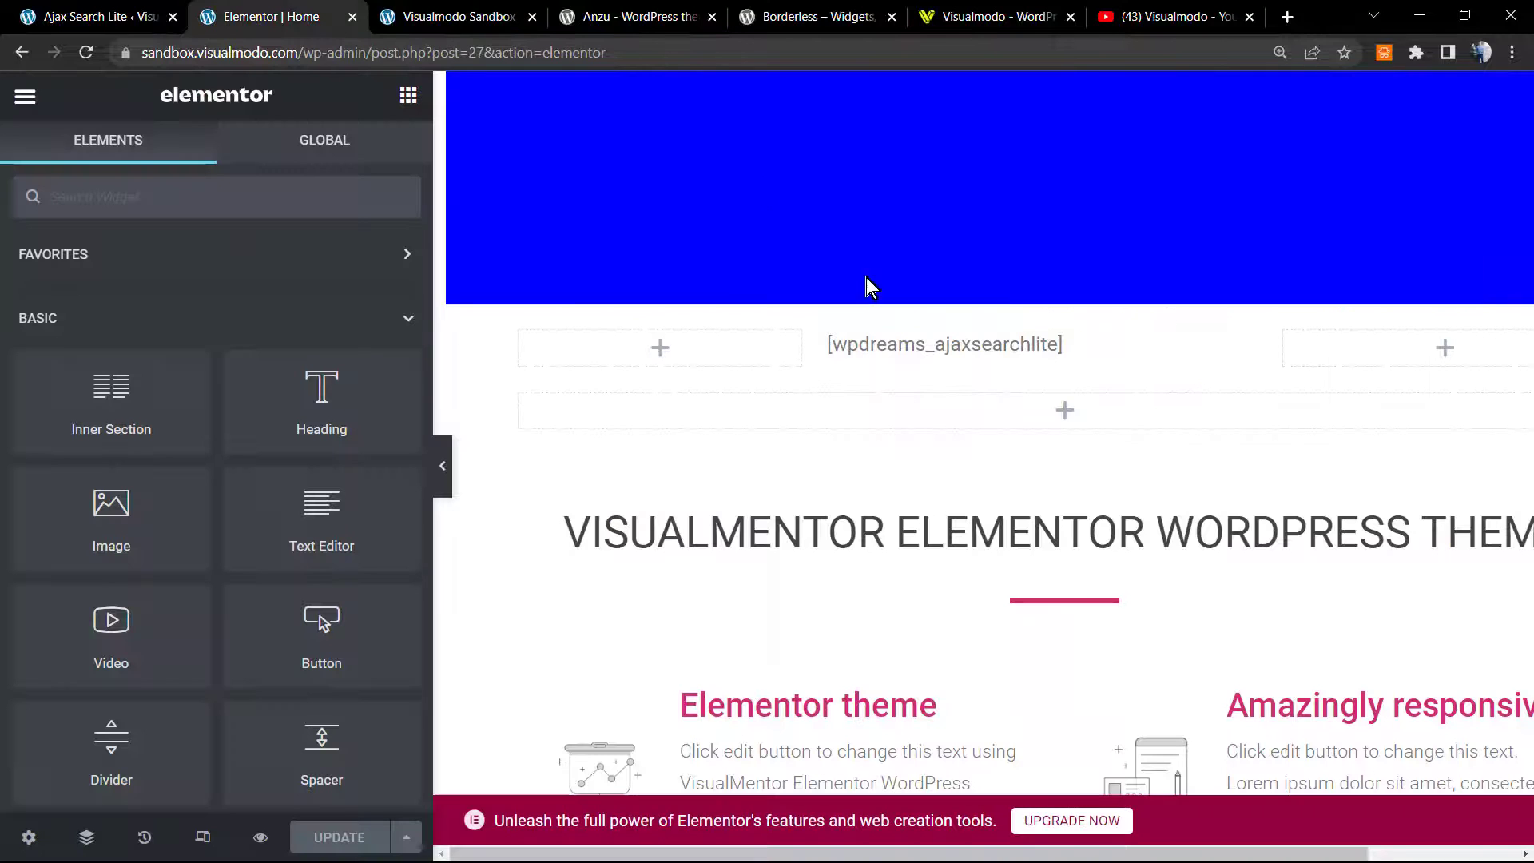
click(882, 339)
click(1095, 303)
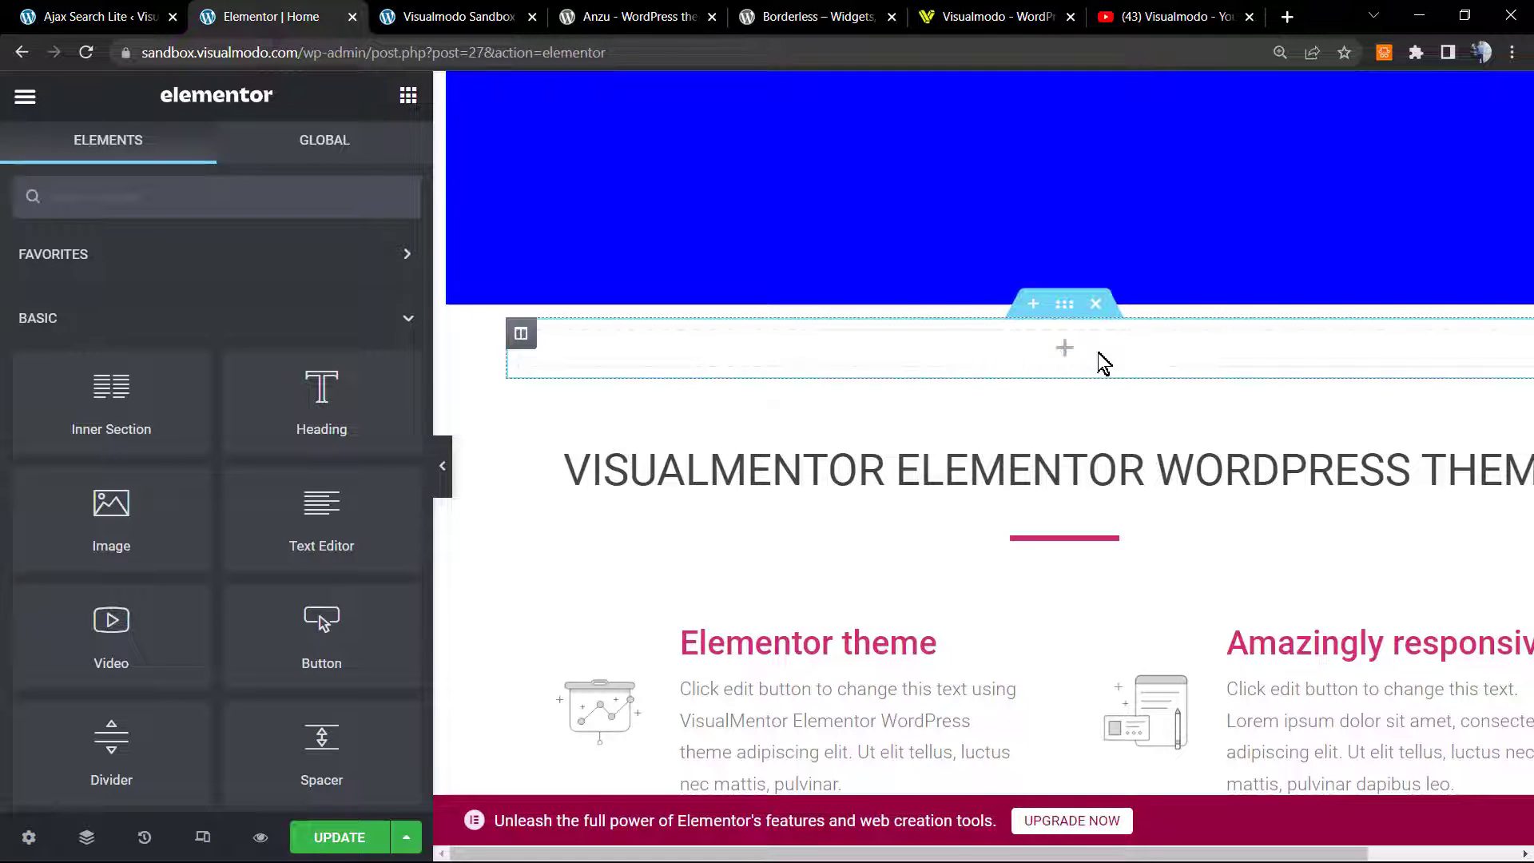
click(1095, 304)
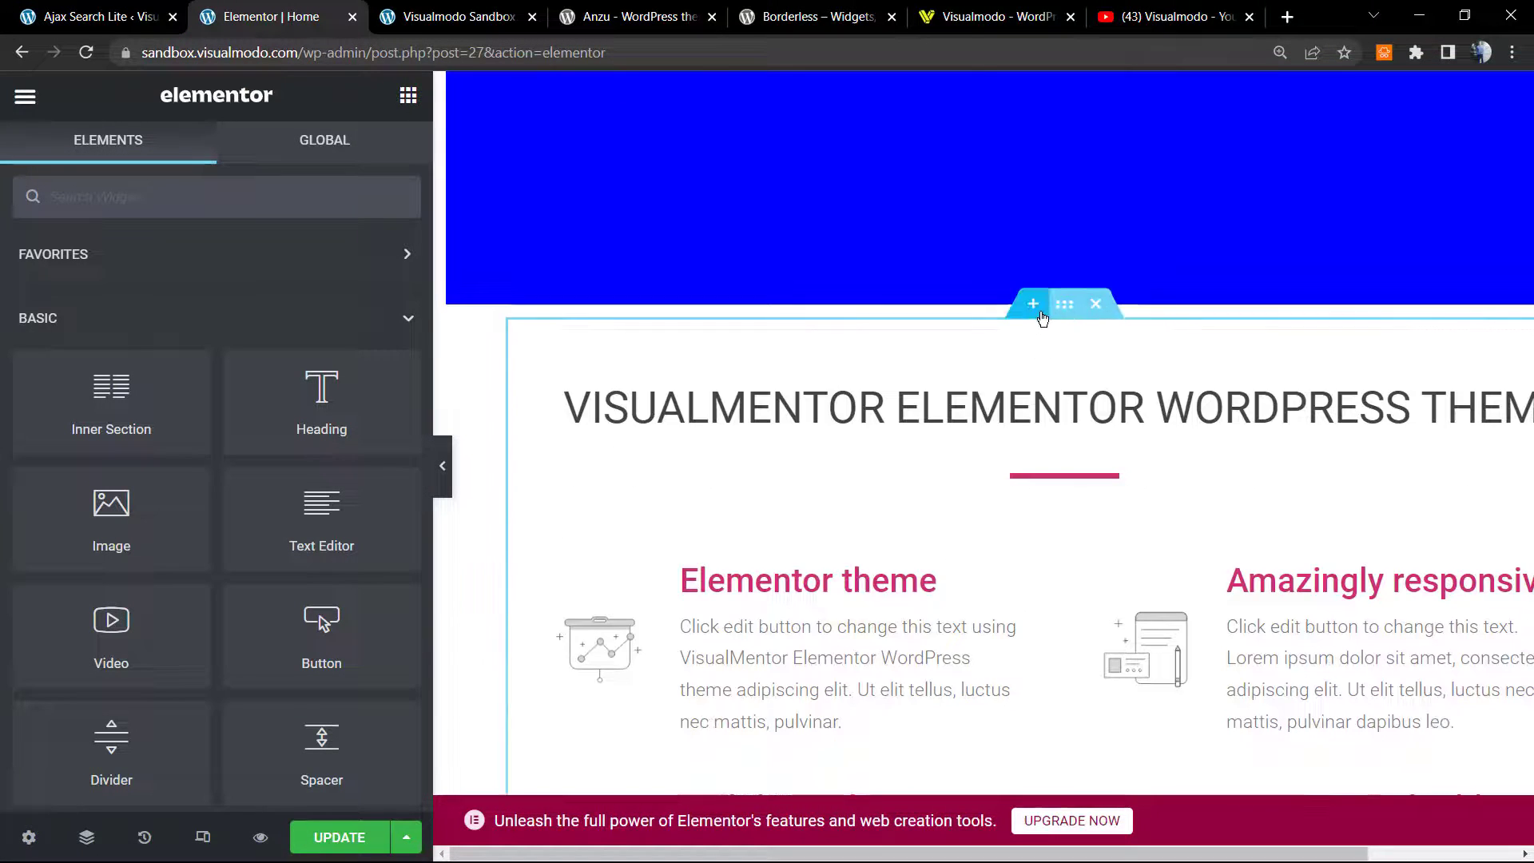
Step: Insert a section with three equal columns below the slider and add a Heading widget to its middle column
click(1030, 431)
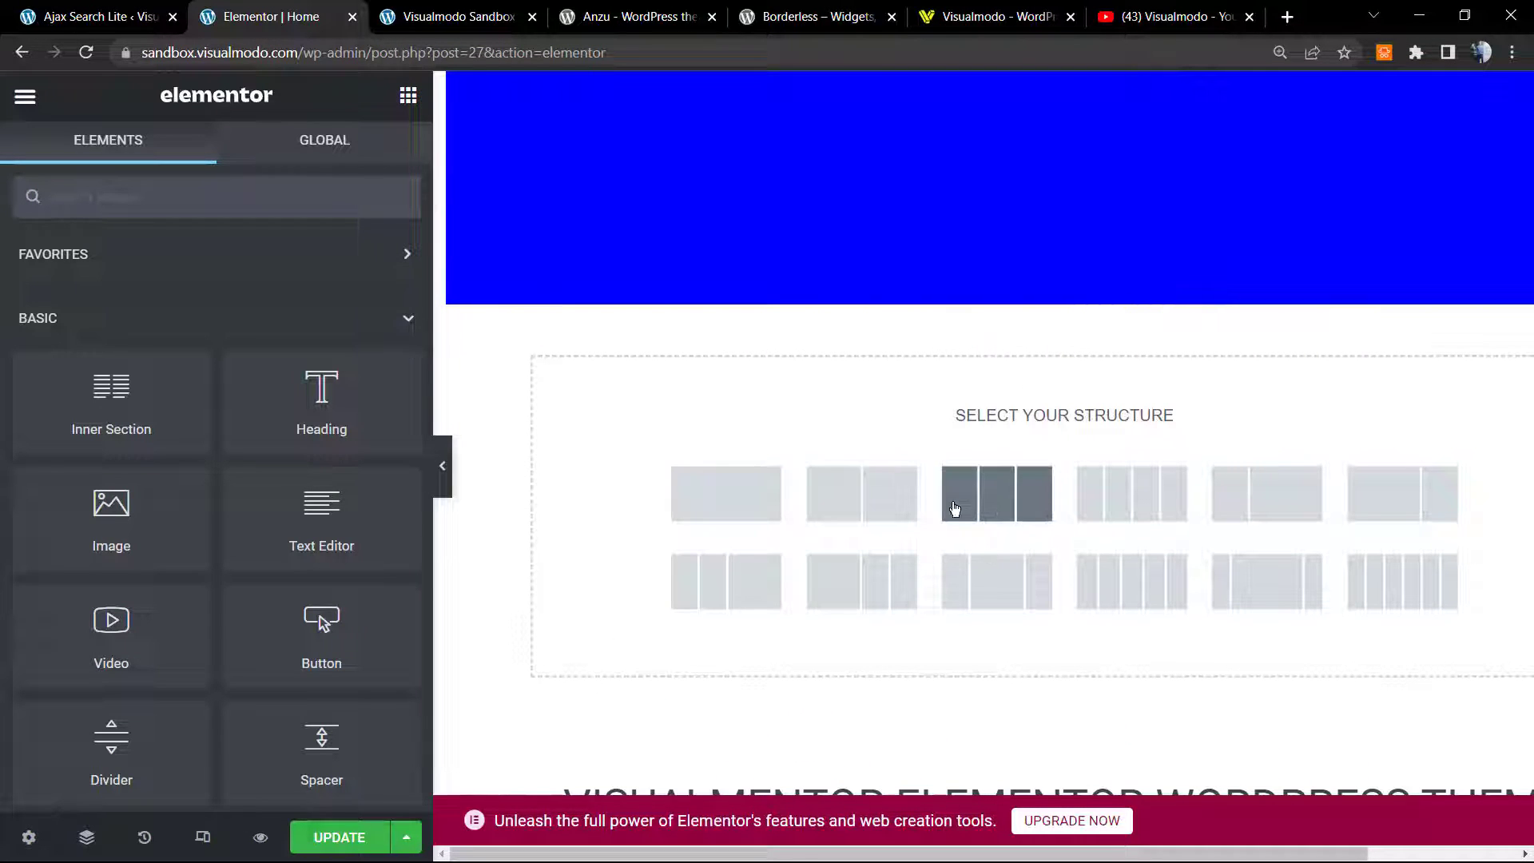
click(989, 500)
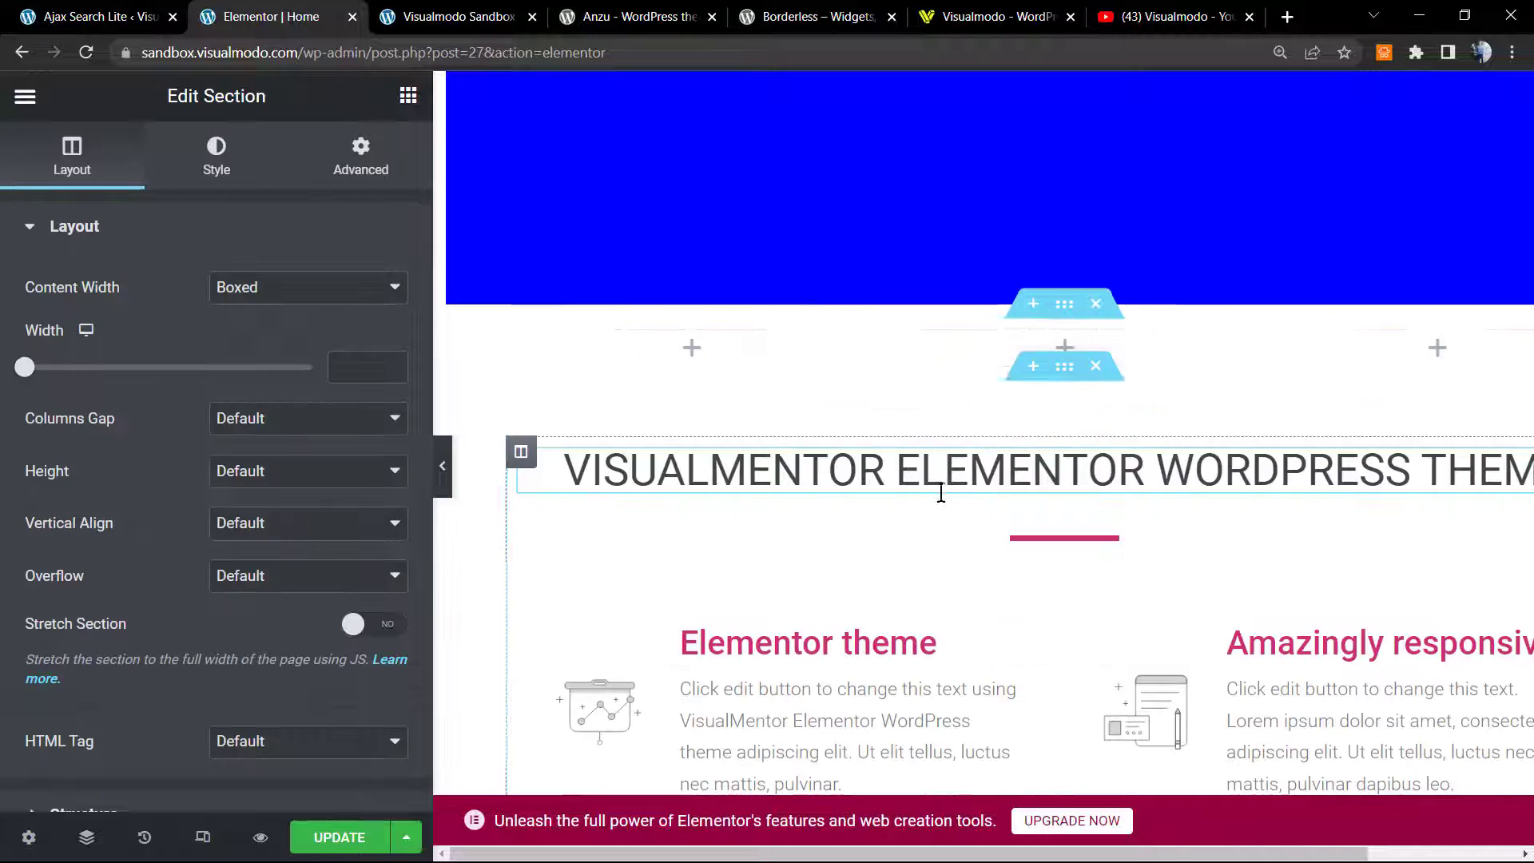
click(1077, 352)
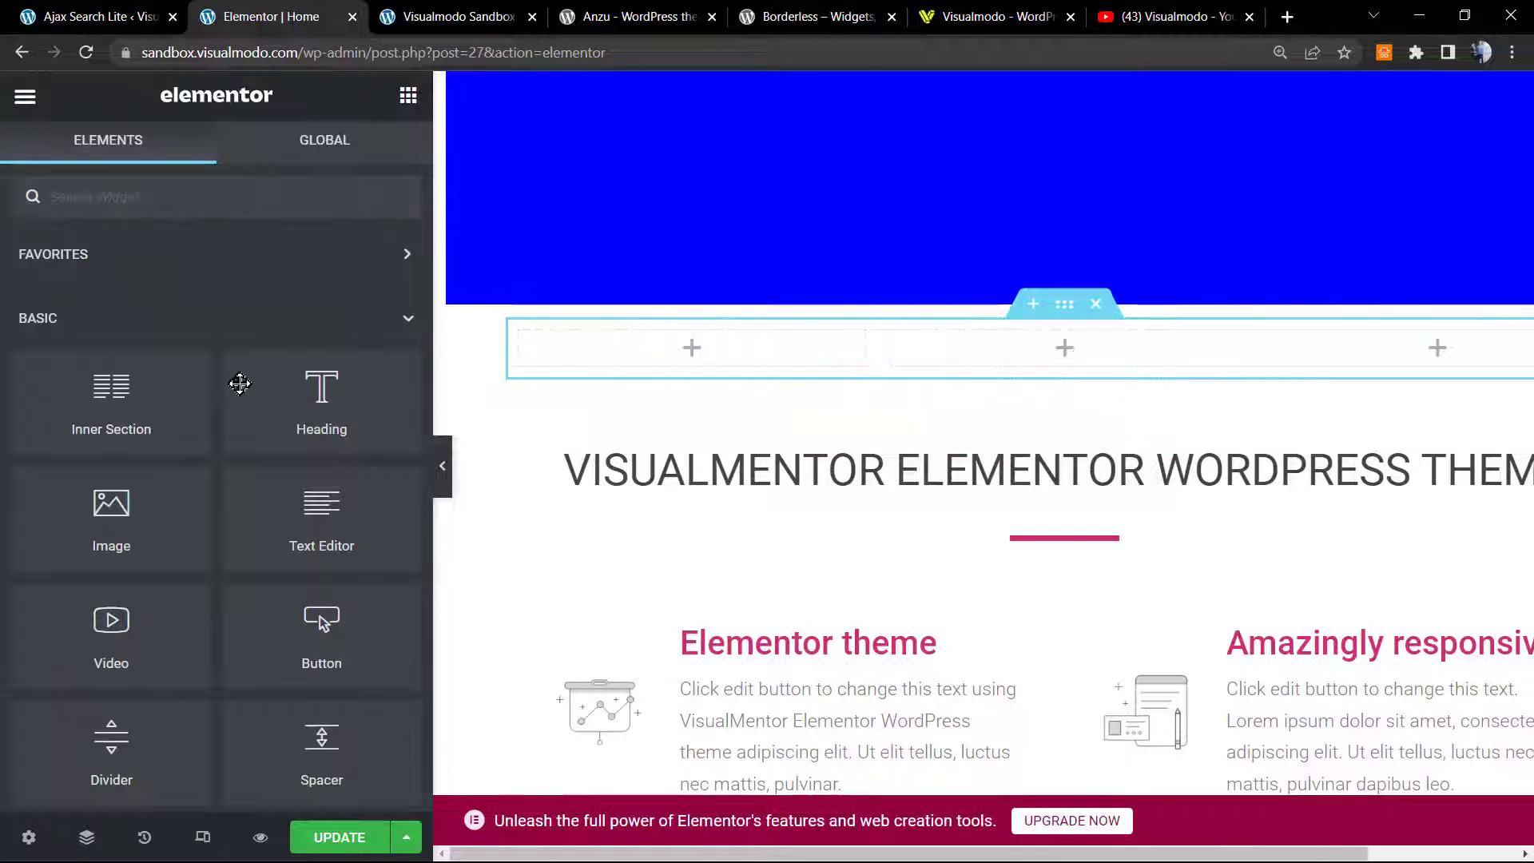
drag(419, 386, 1081, 352)
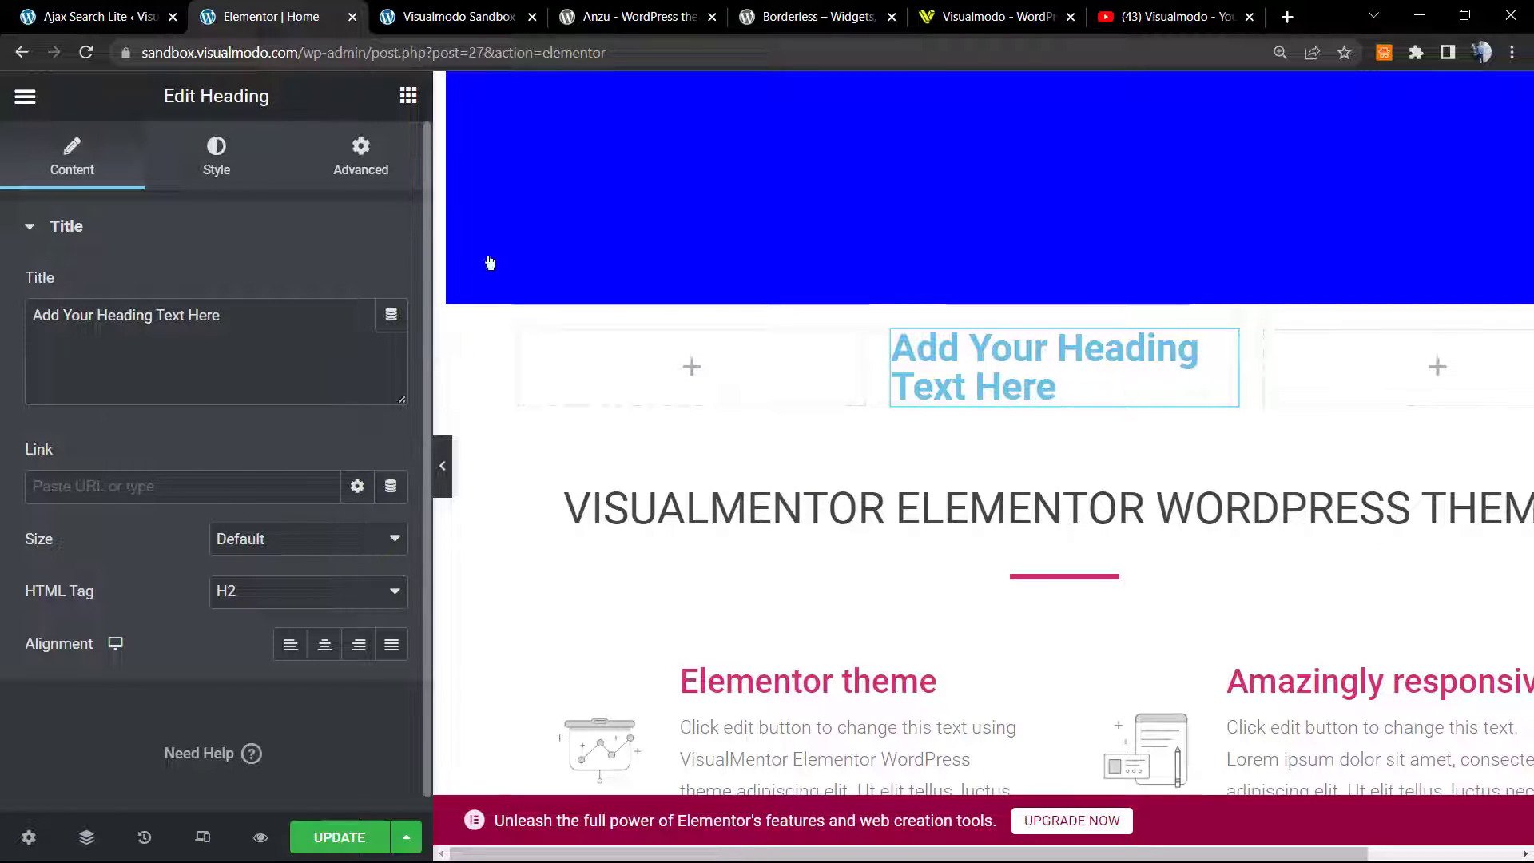
Step: Add a Text Editor widget below the heading and replace its placeholder text with the shortcode [wpdreams_ajaxsearchlite]
click(35, 103)
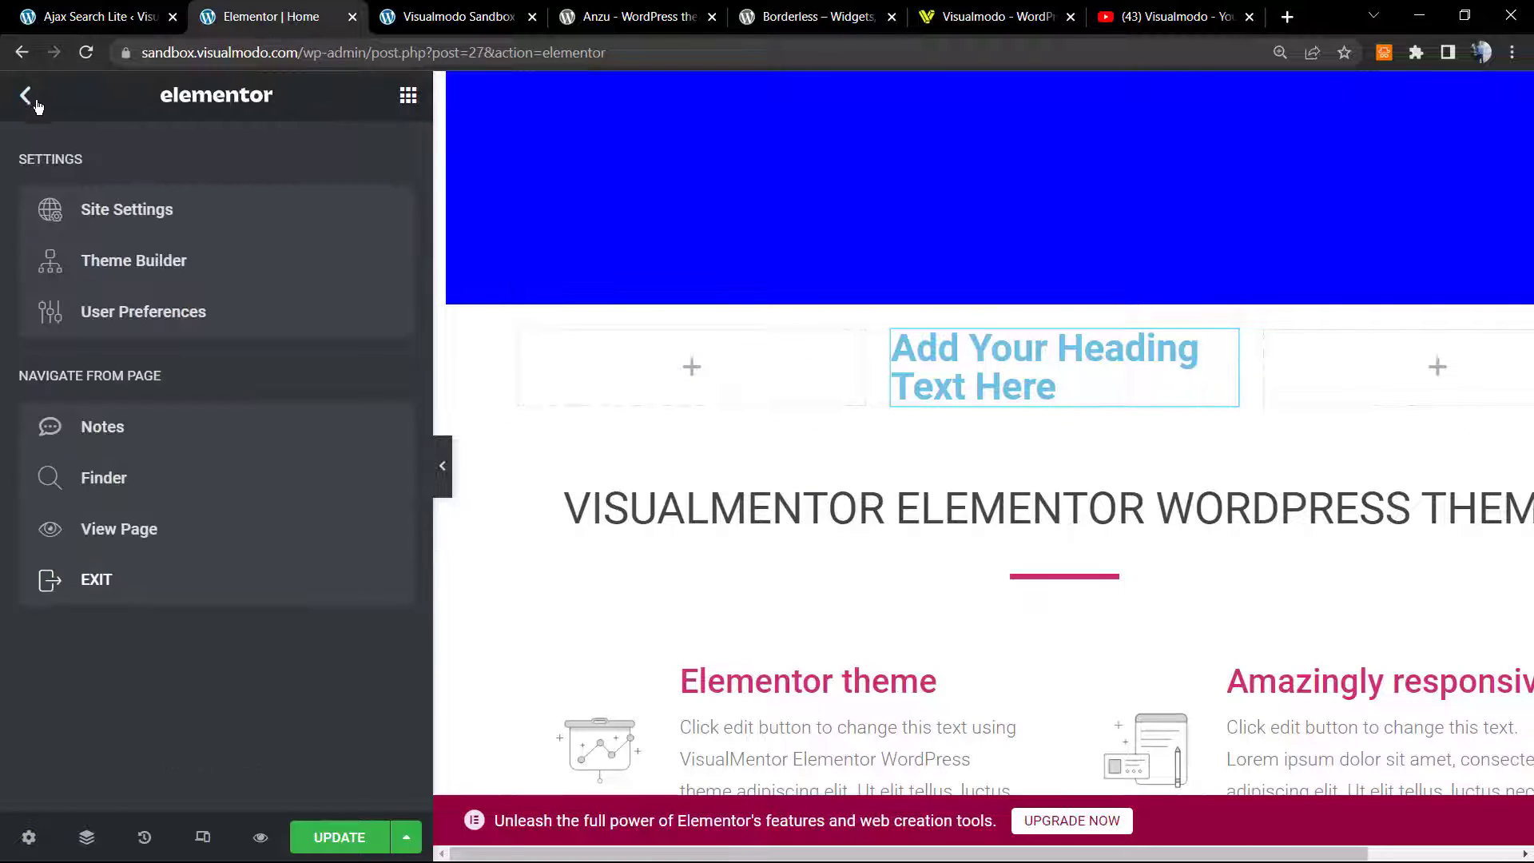
click(25, 96)
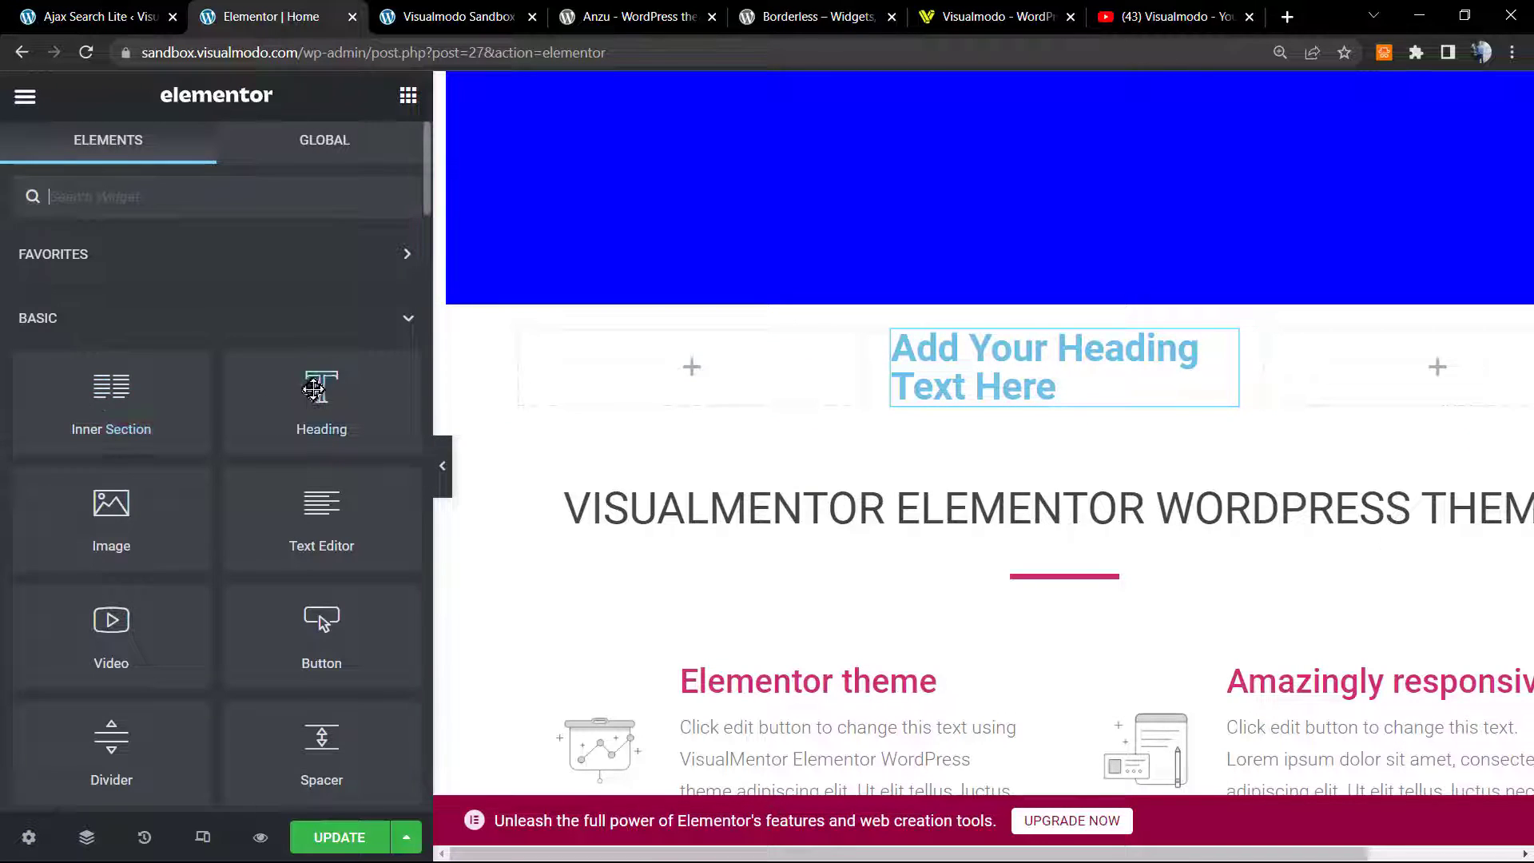
drag(302, 526, 1045, 419)
triple_click(119, 476)
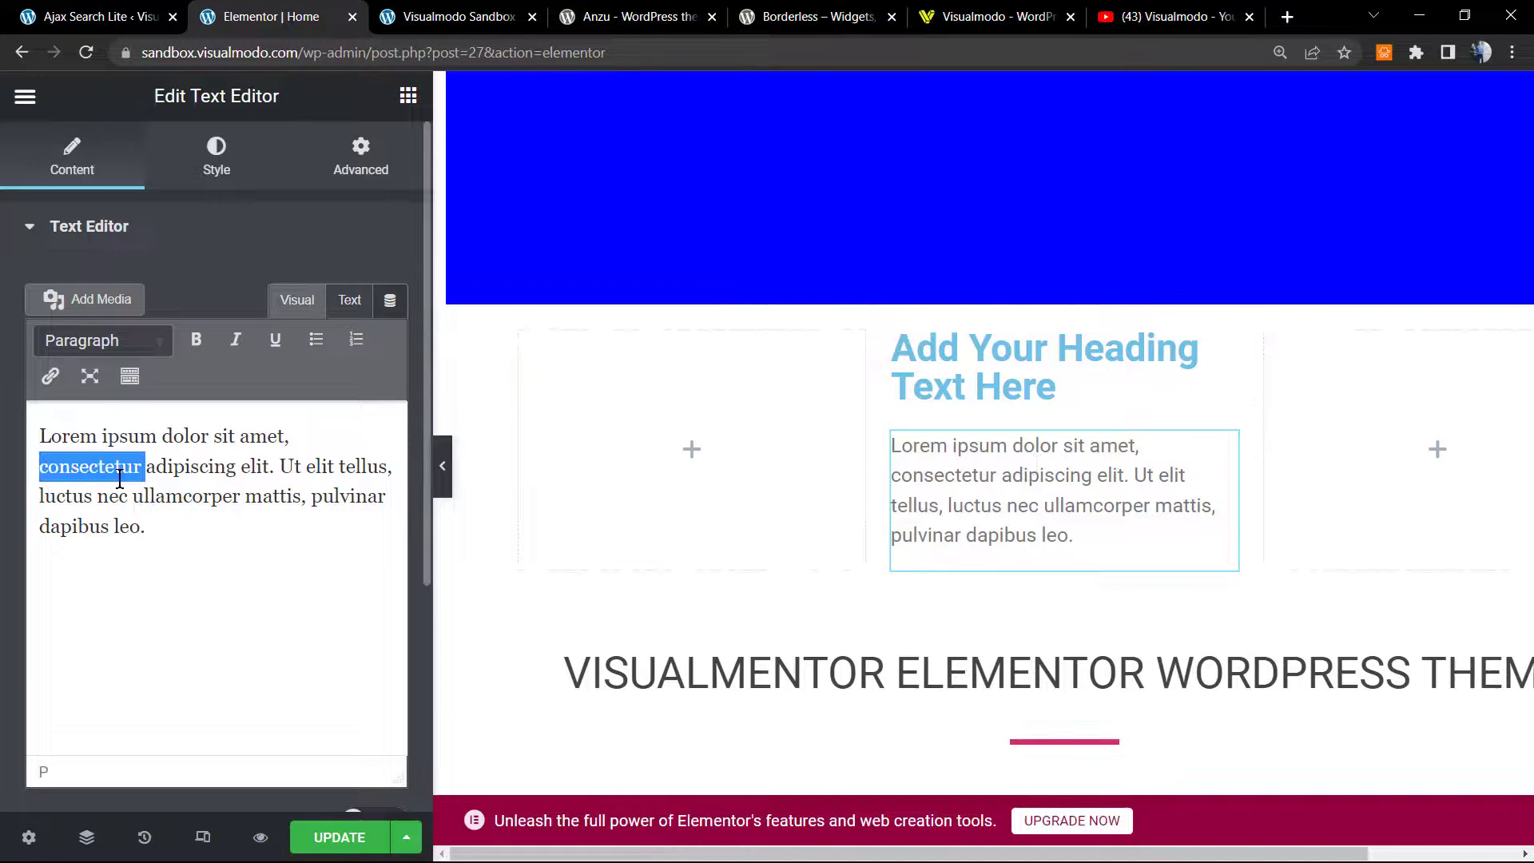
key(BackSpace)
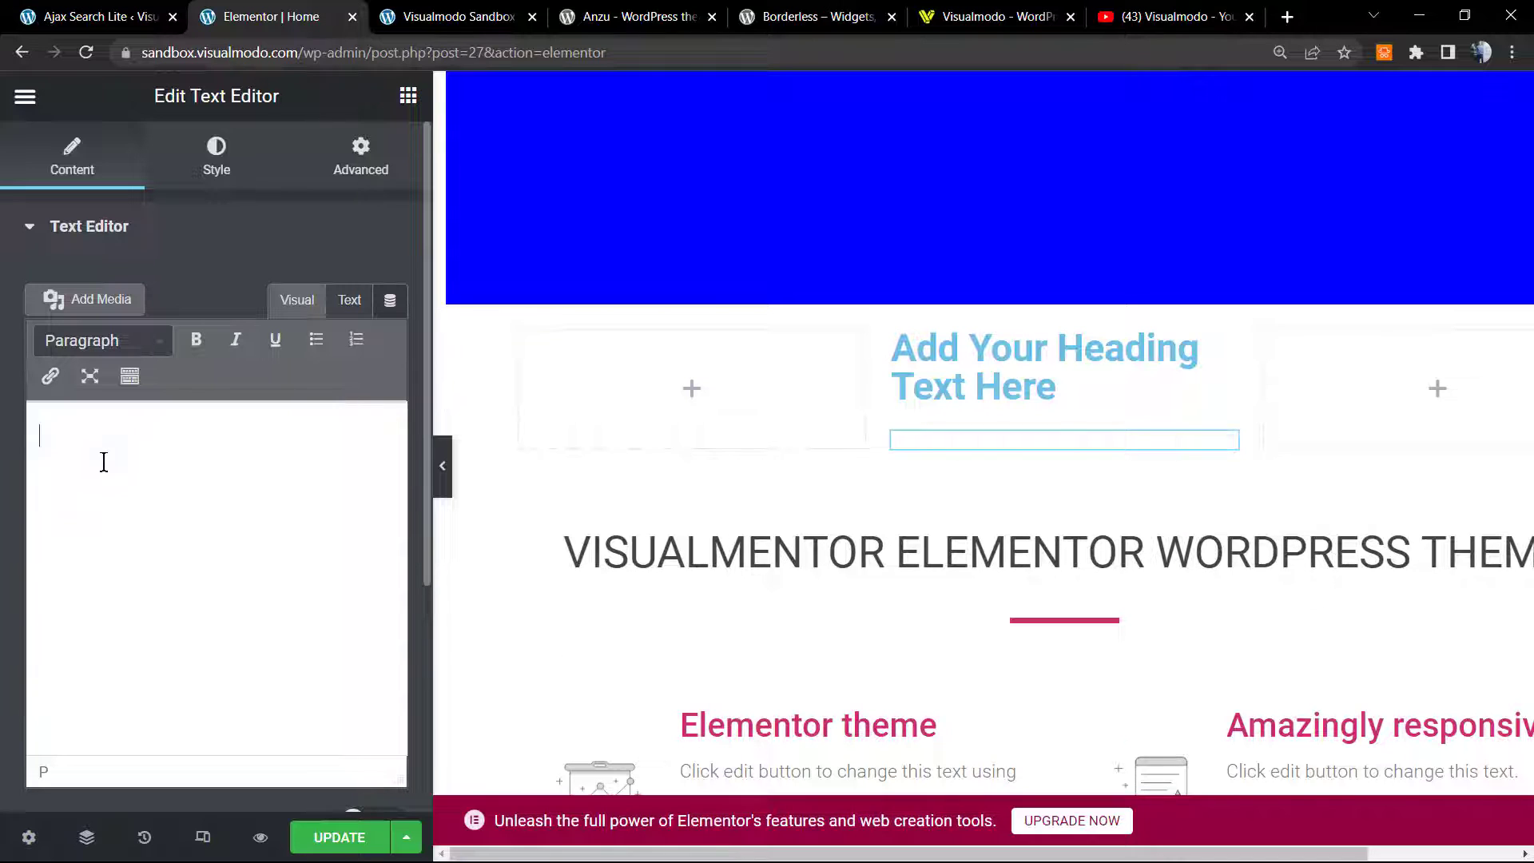
text([wpdreams_ajaxsearchlite])
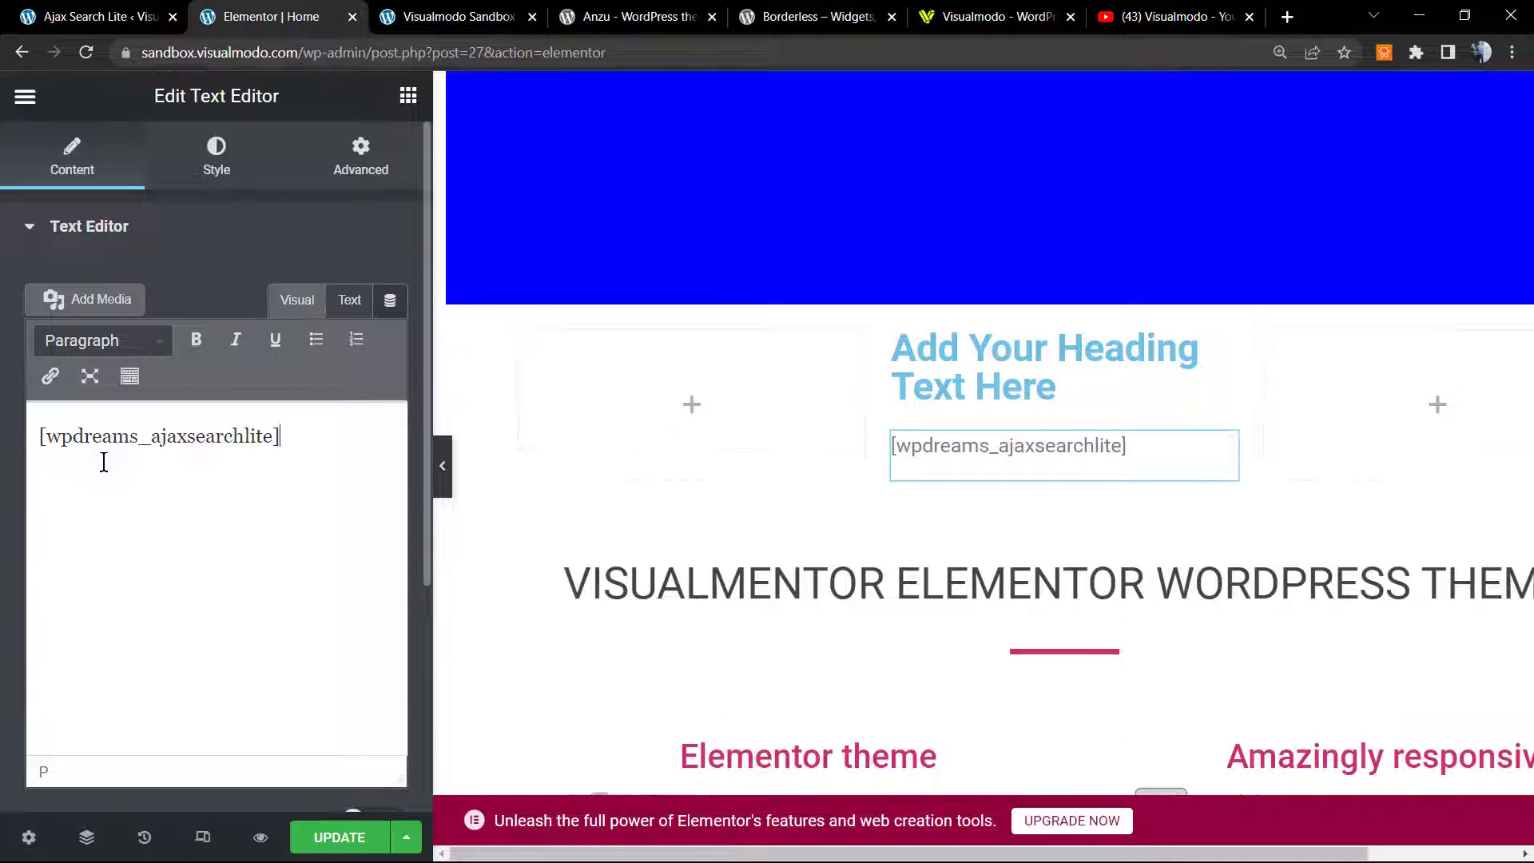
Step: Save the home page update and reload the preview to check the heading and search bar below the slider
click(338, 836)
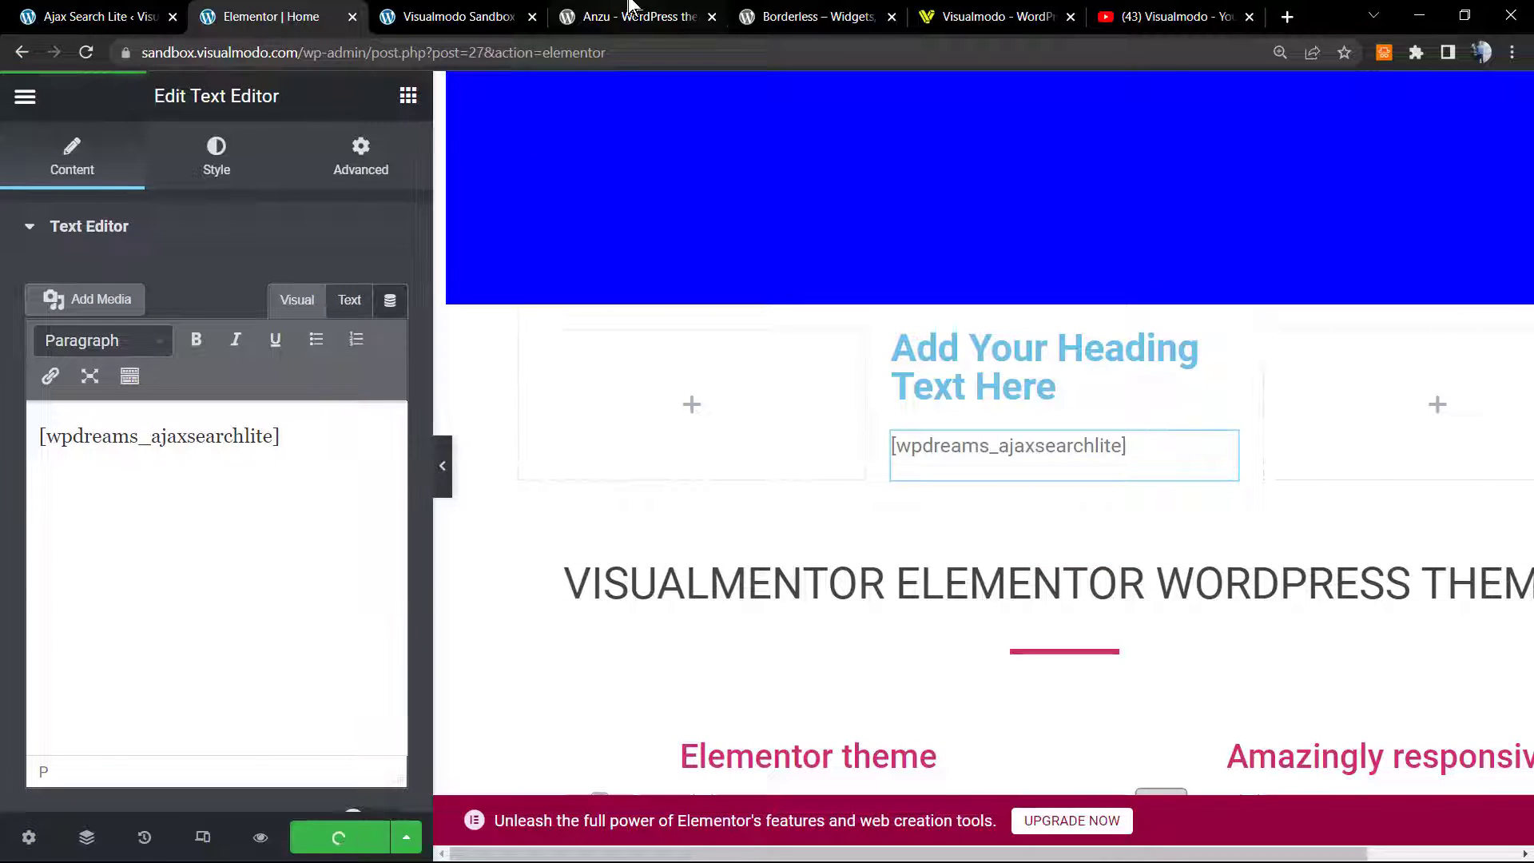
click(459, 16)
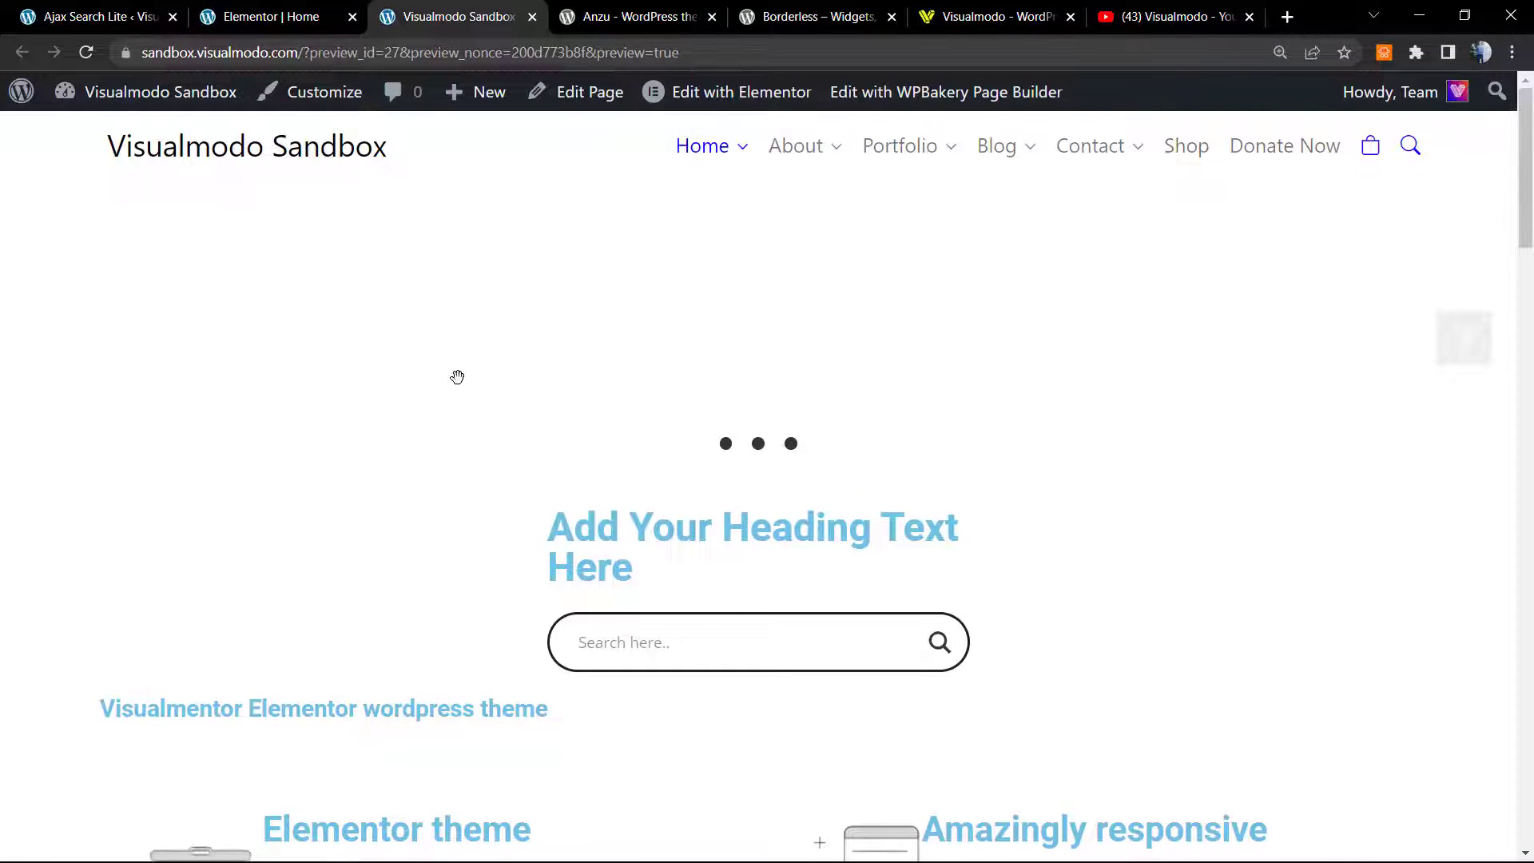
scroll(429, 416, down, 3)
scroll(428, 416, up, 3)
key(F5)
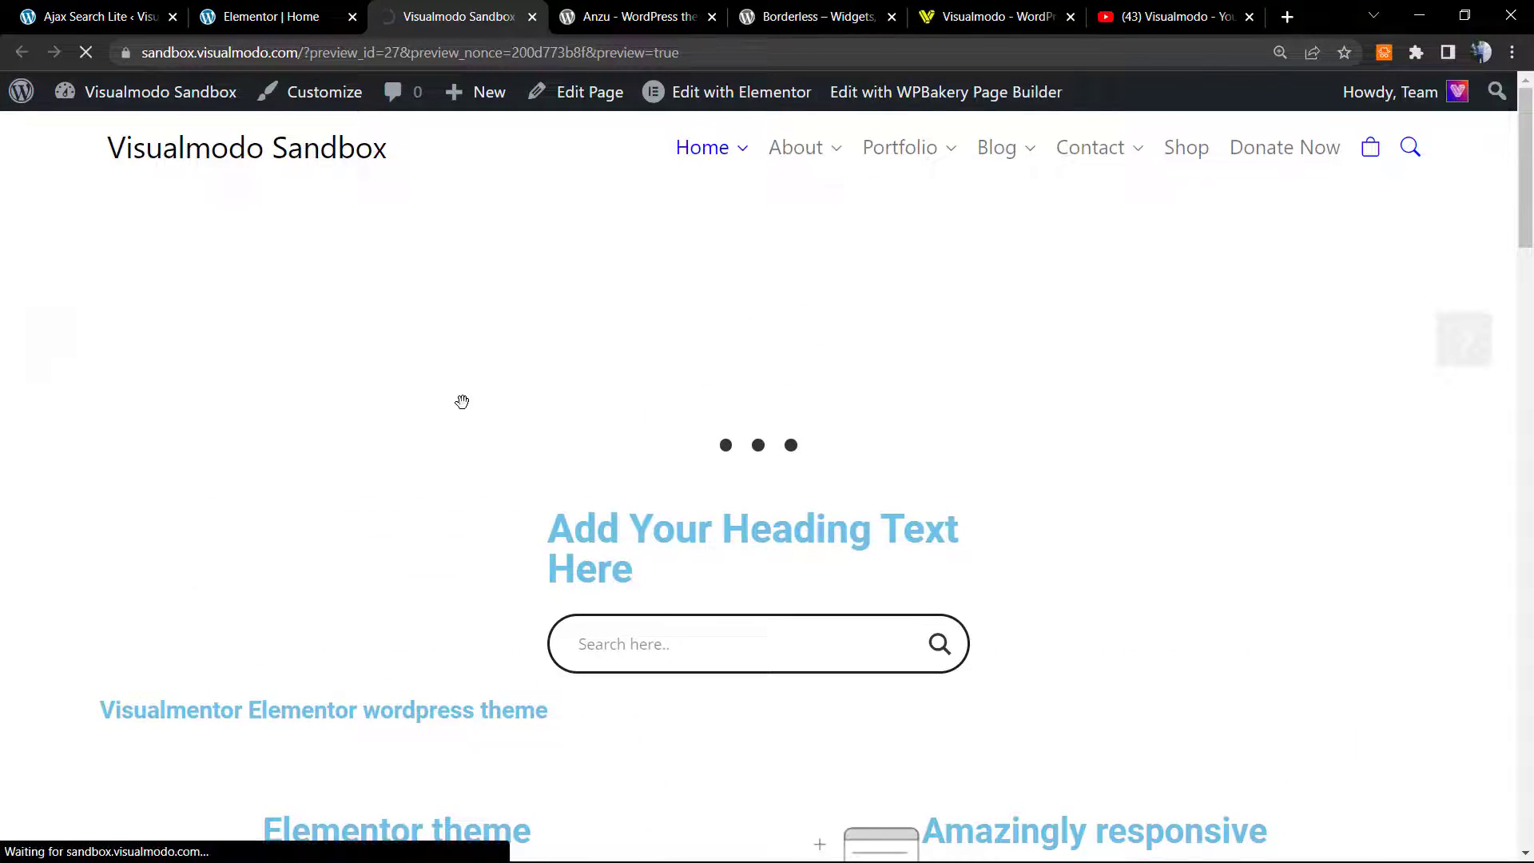
scroll(503, 409, down, 6)
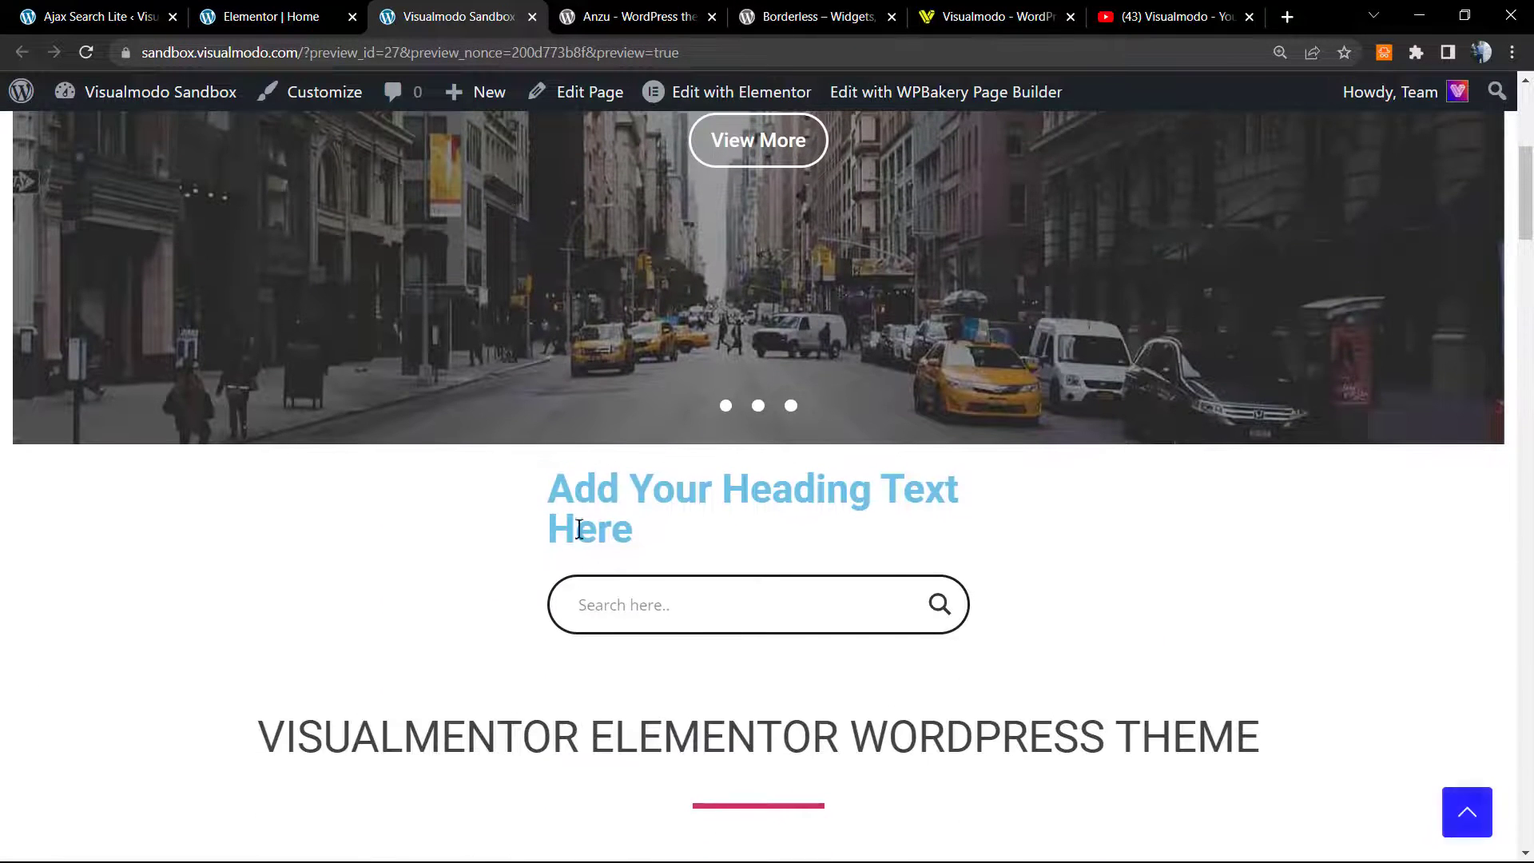
scroll(853, 582, down, 3)
scroll(849, 583, up, 3)
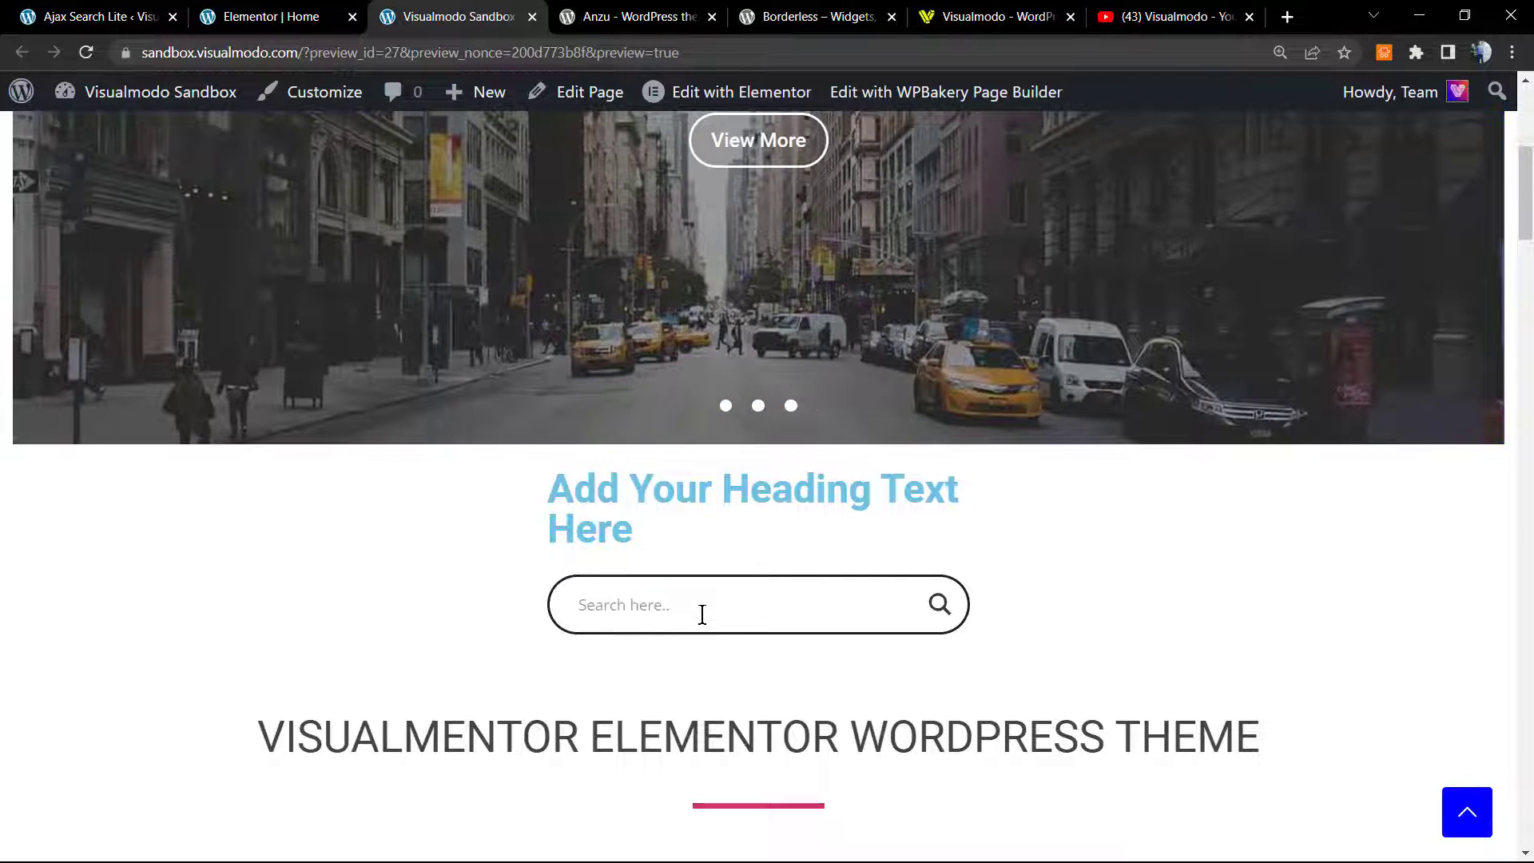
Step: Return to the Elementor editor and view the section containing the heading and search shortcode
click(268, 16)
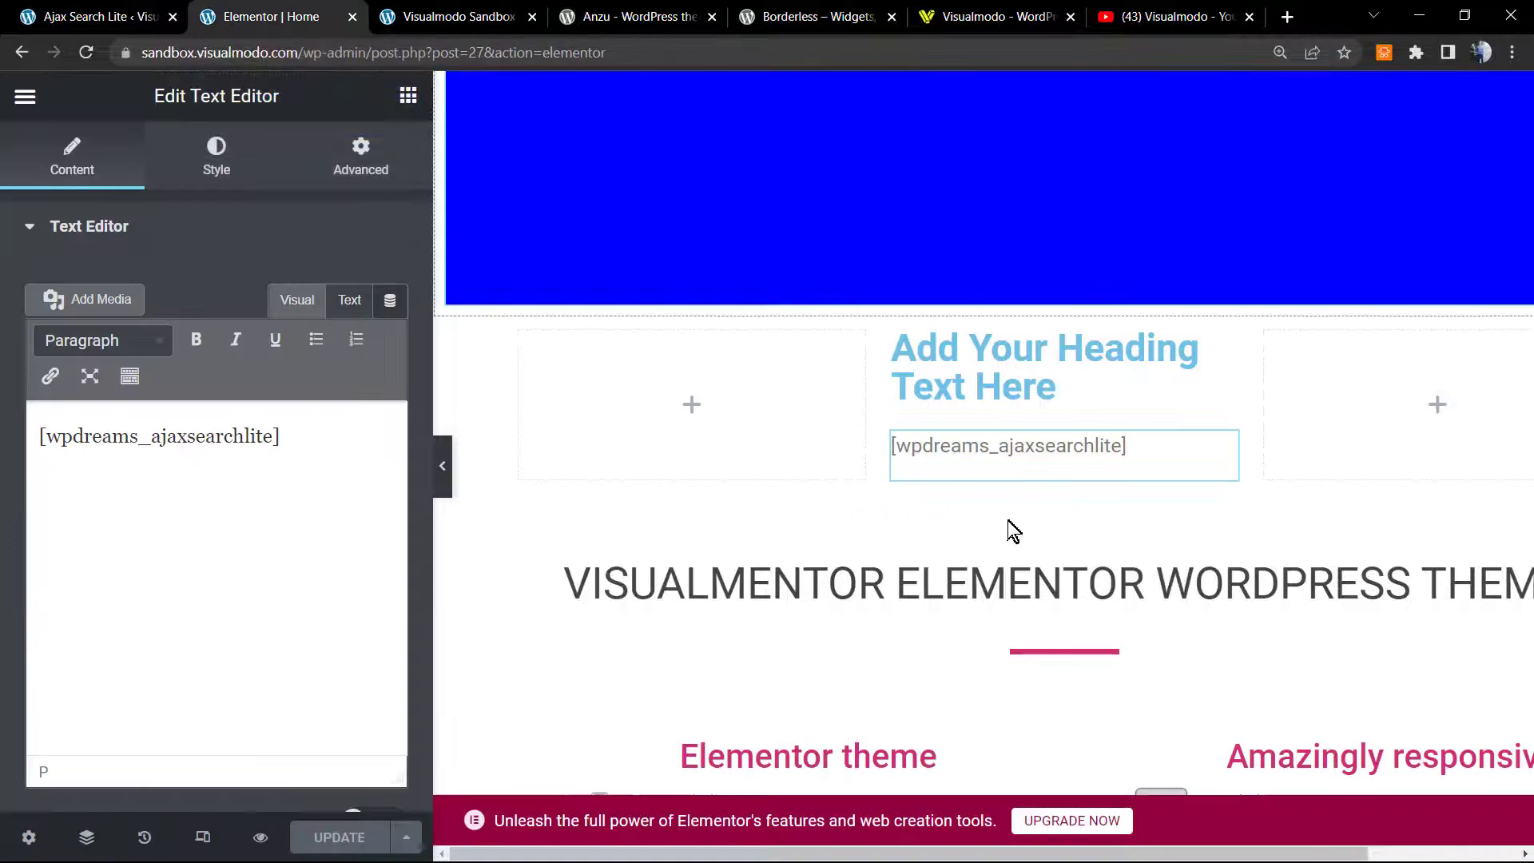
scroll(1139, 448, down, 3)
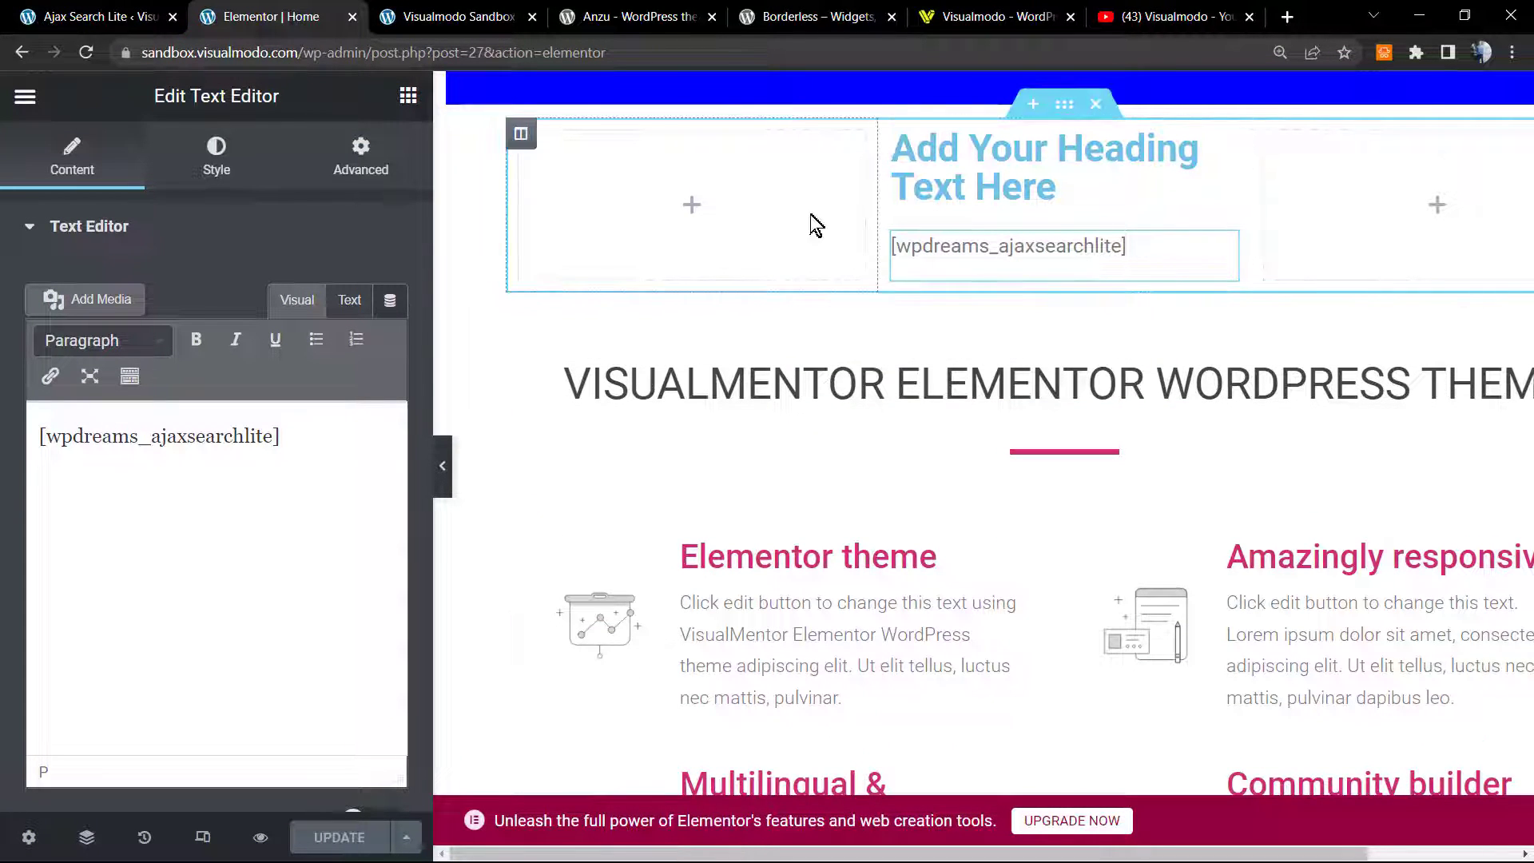
Step: Delete the heading above the search shortcode in the middle column and select the remaining text widget
scroll(981, 266, up, 1)
right_click(1116, 254)
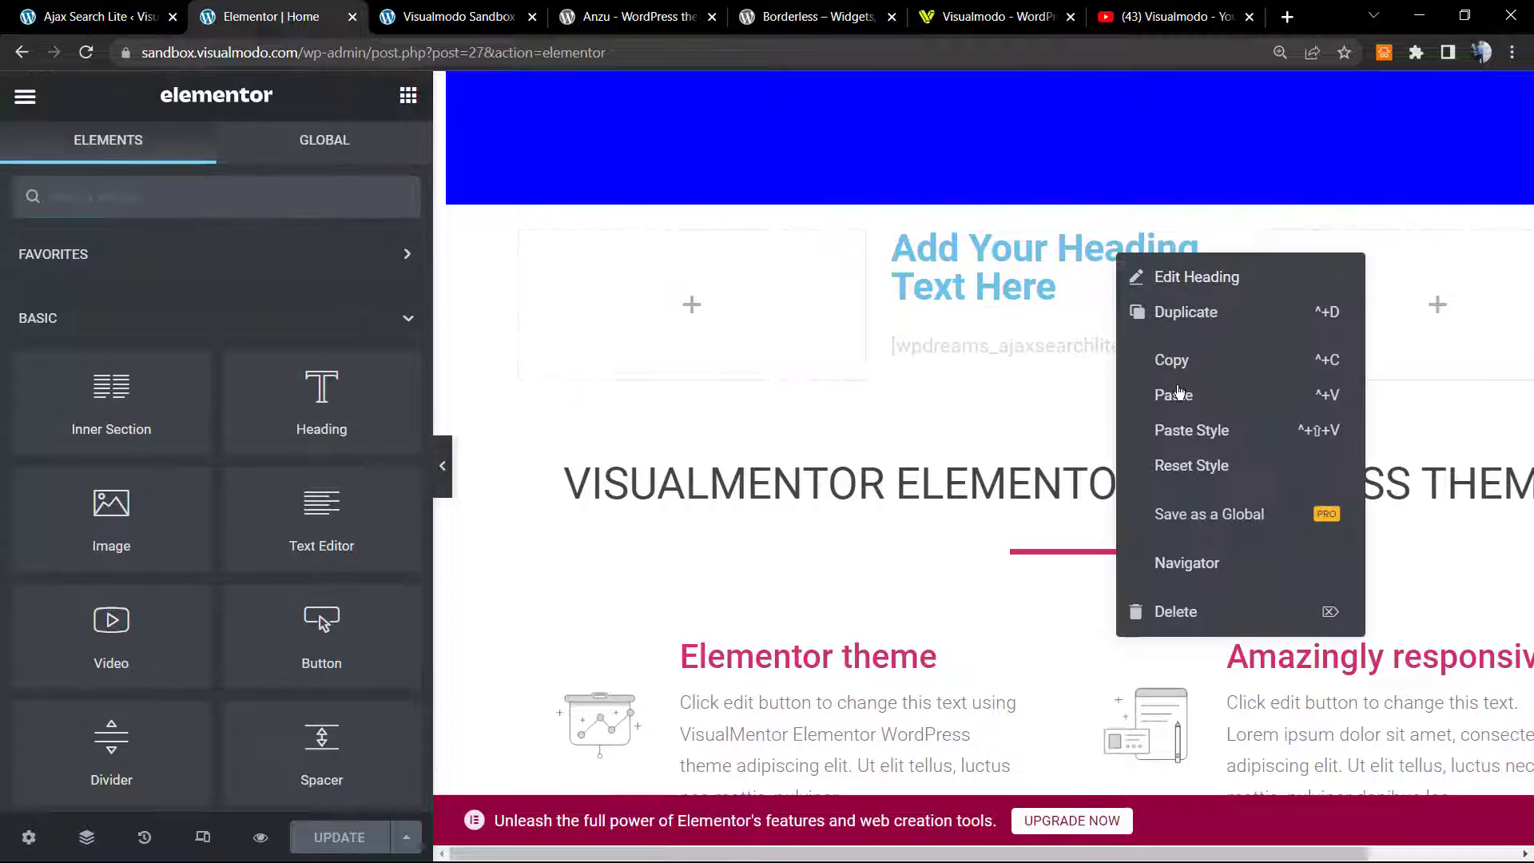
click(1166, 610)
click(1046, 359)
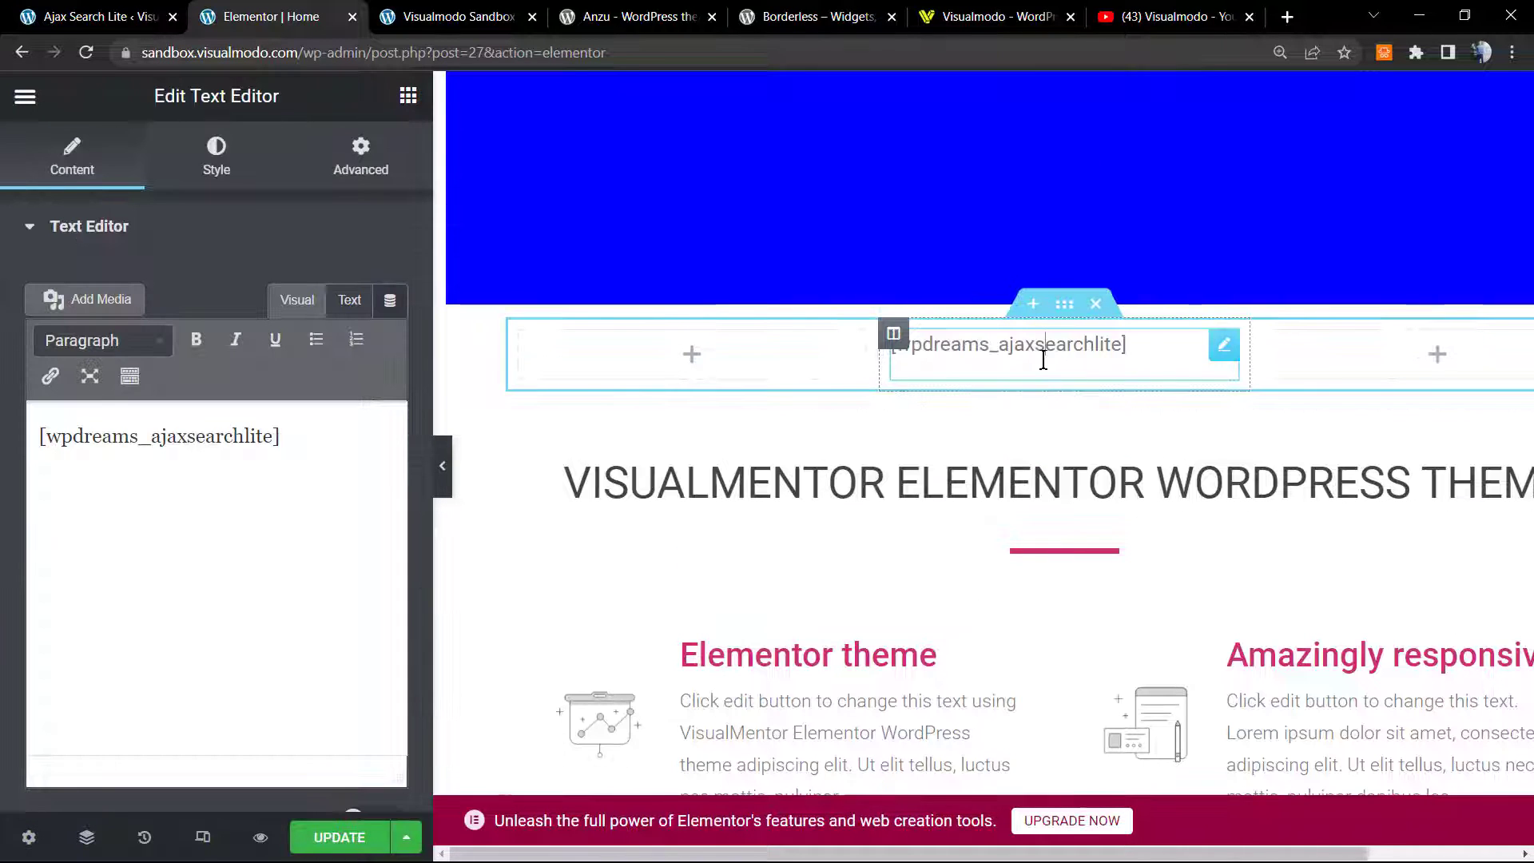
scroll(986, 559, down, 2)
scroll(496, 343, up, 8)
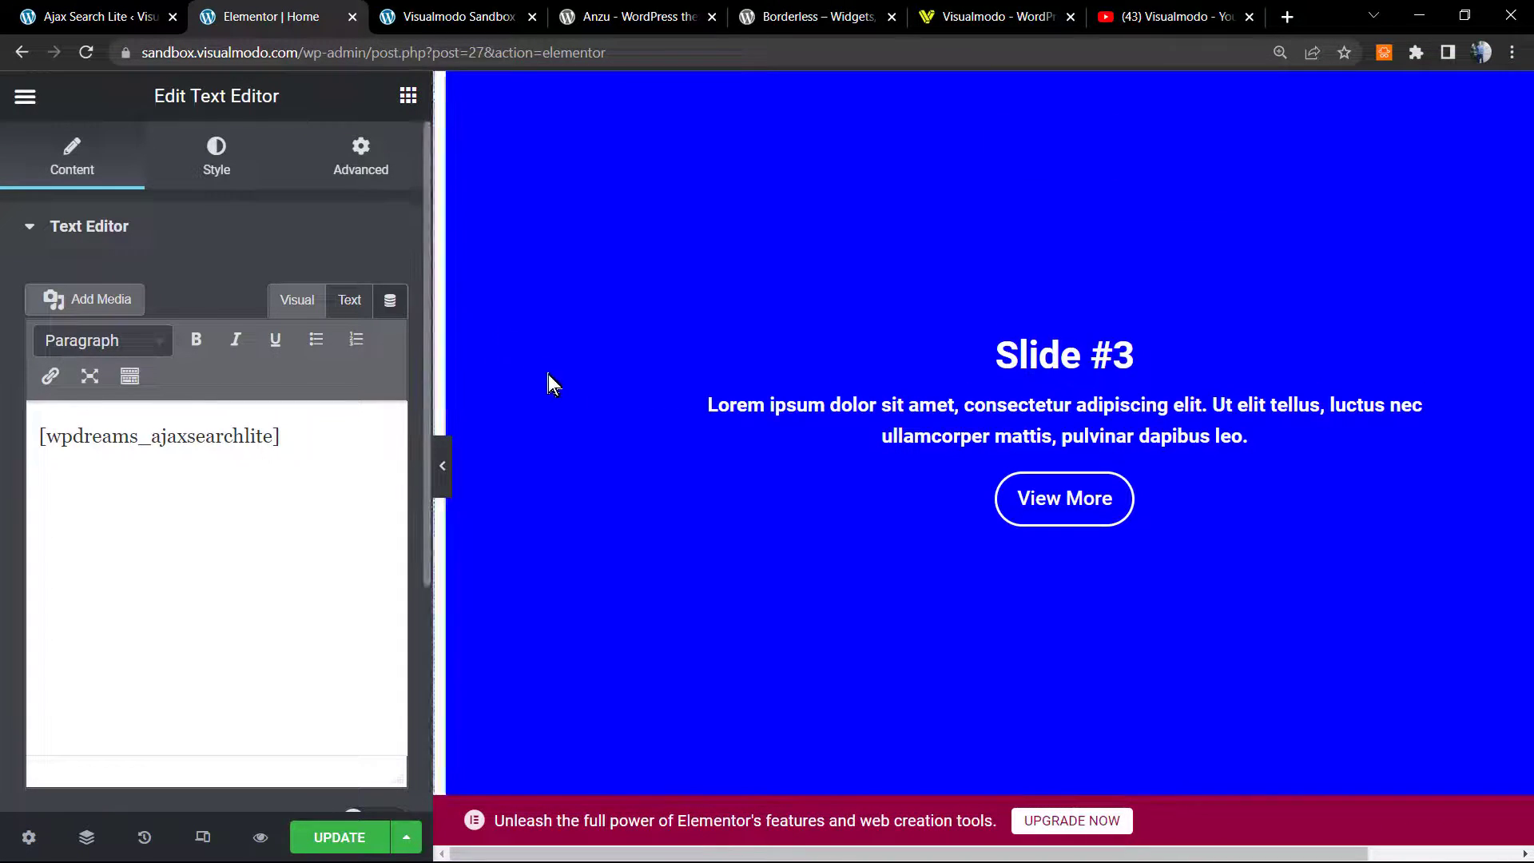
Step: Exit the Elementor editor without saving, postpone the exit destination choice, and go to the list of all pages
click(25, 96)
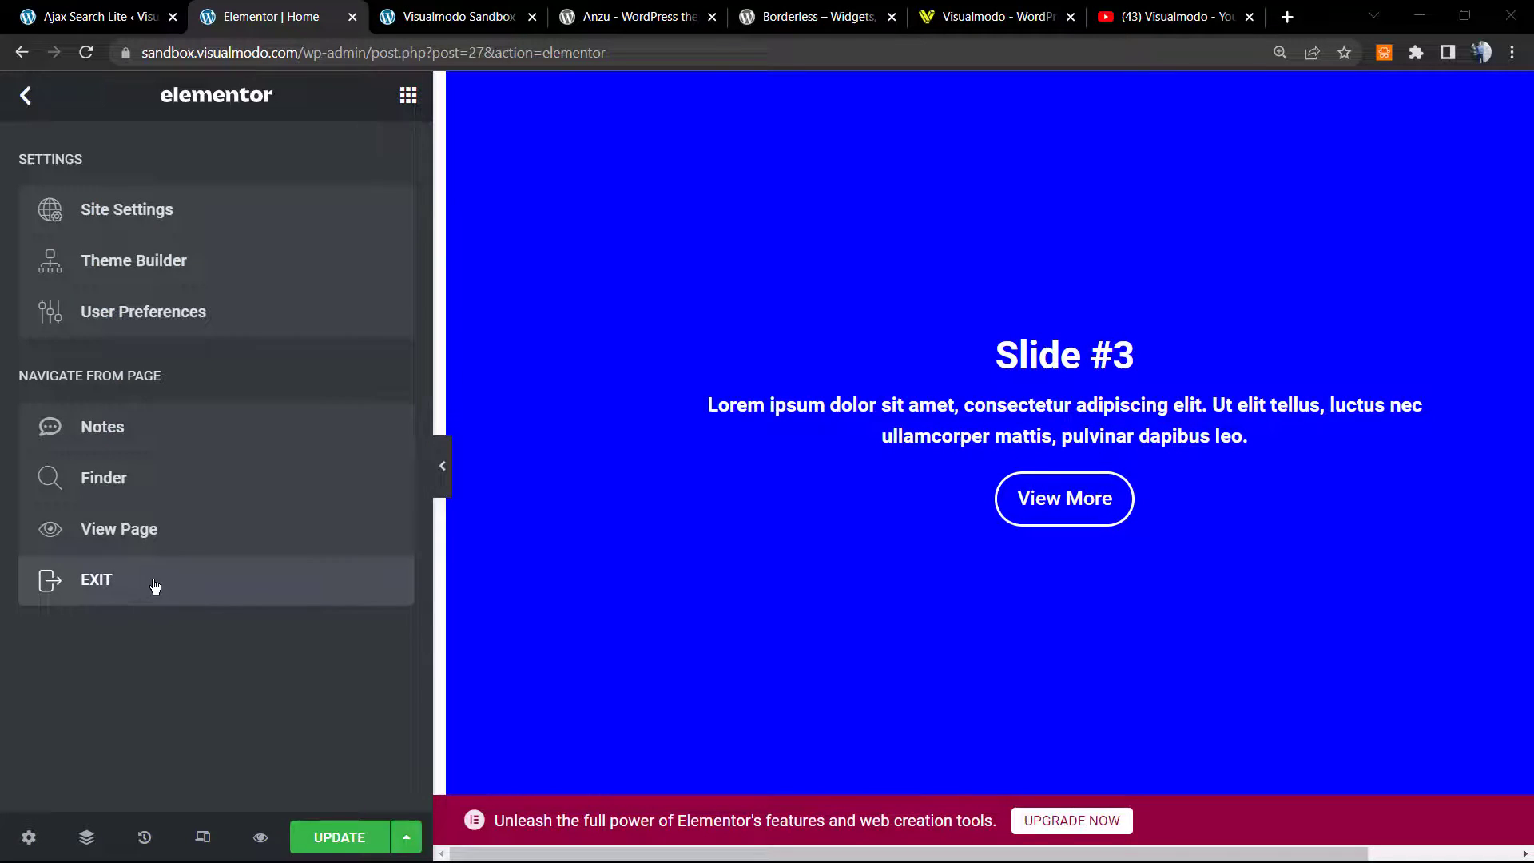
click(155, 585)
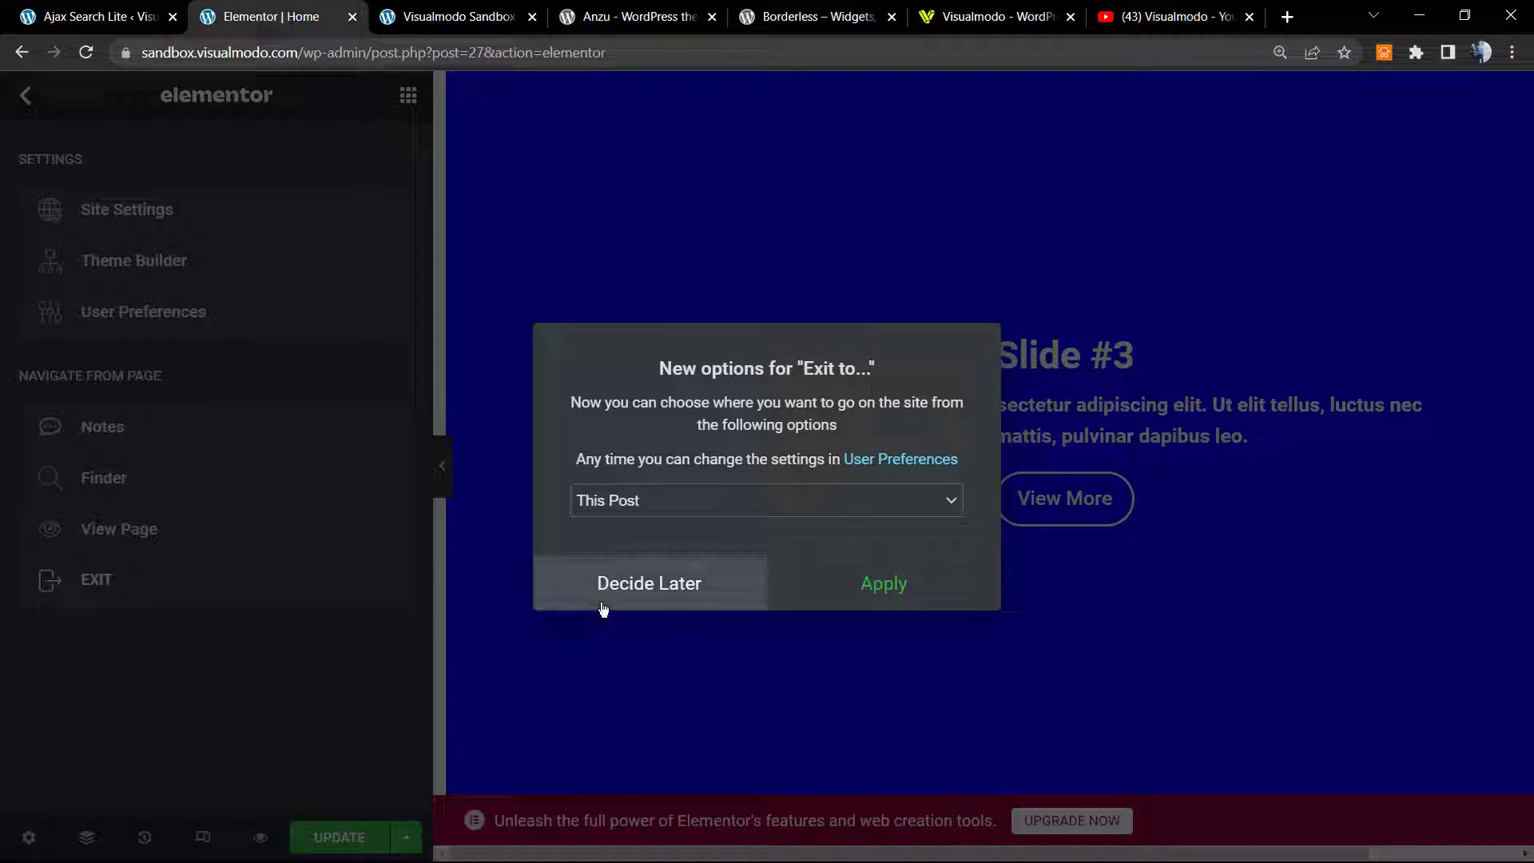
click(644, 584)
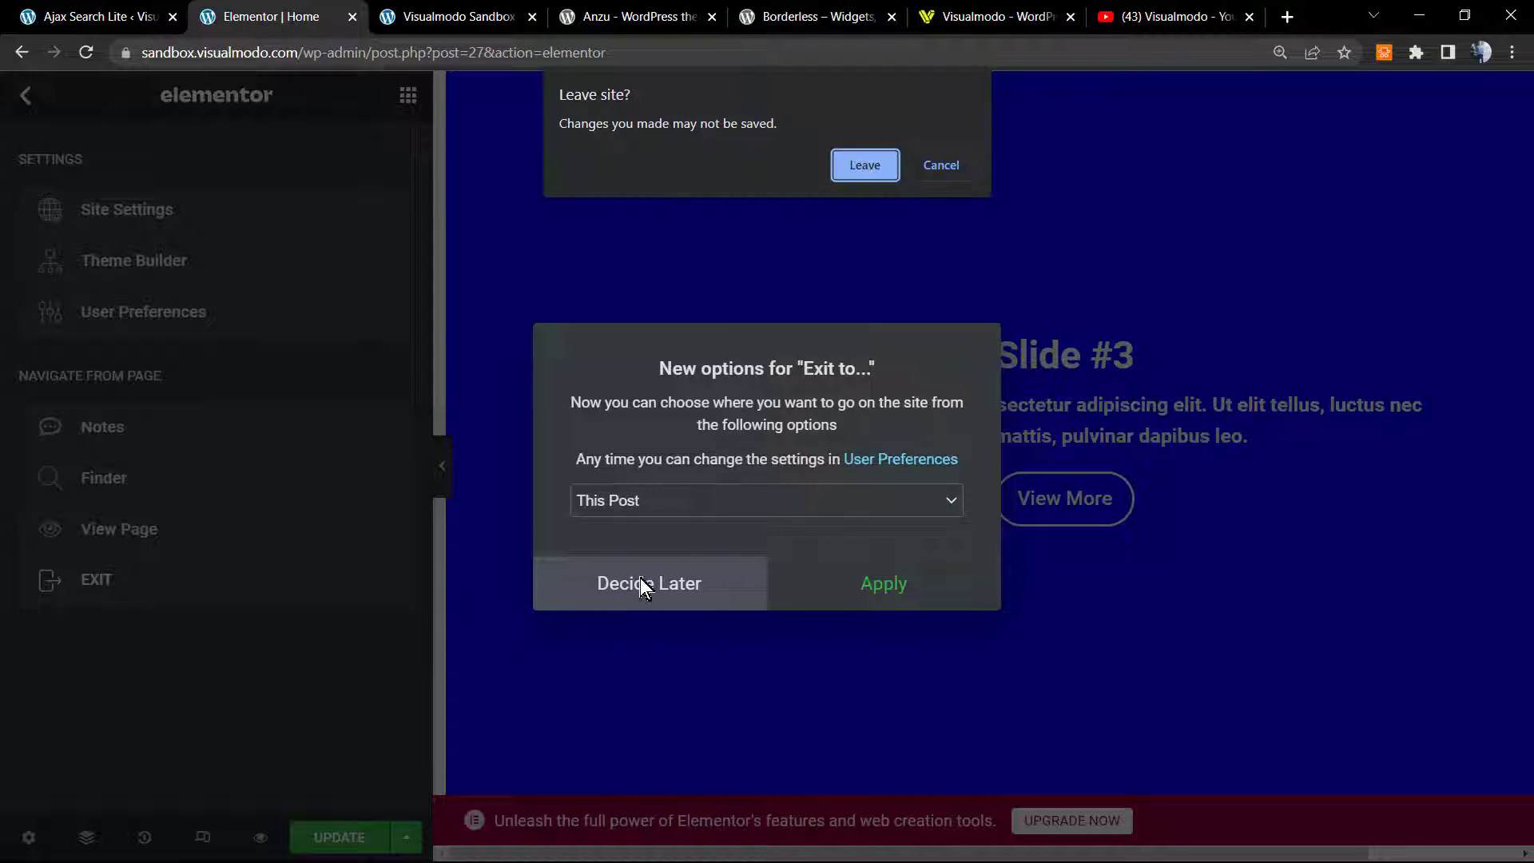
click(861, 167)
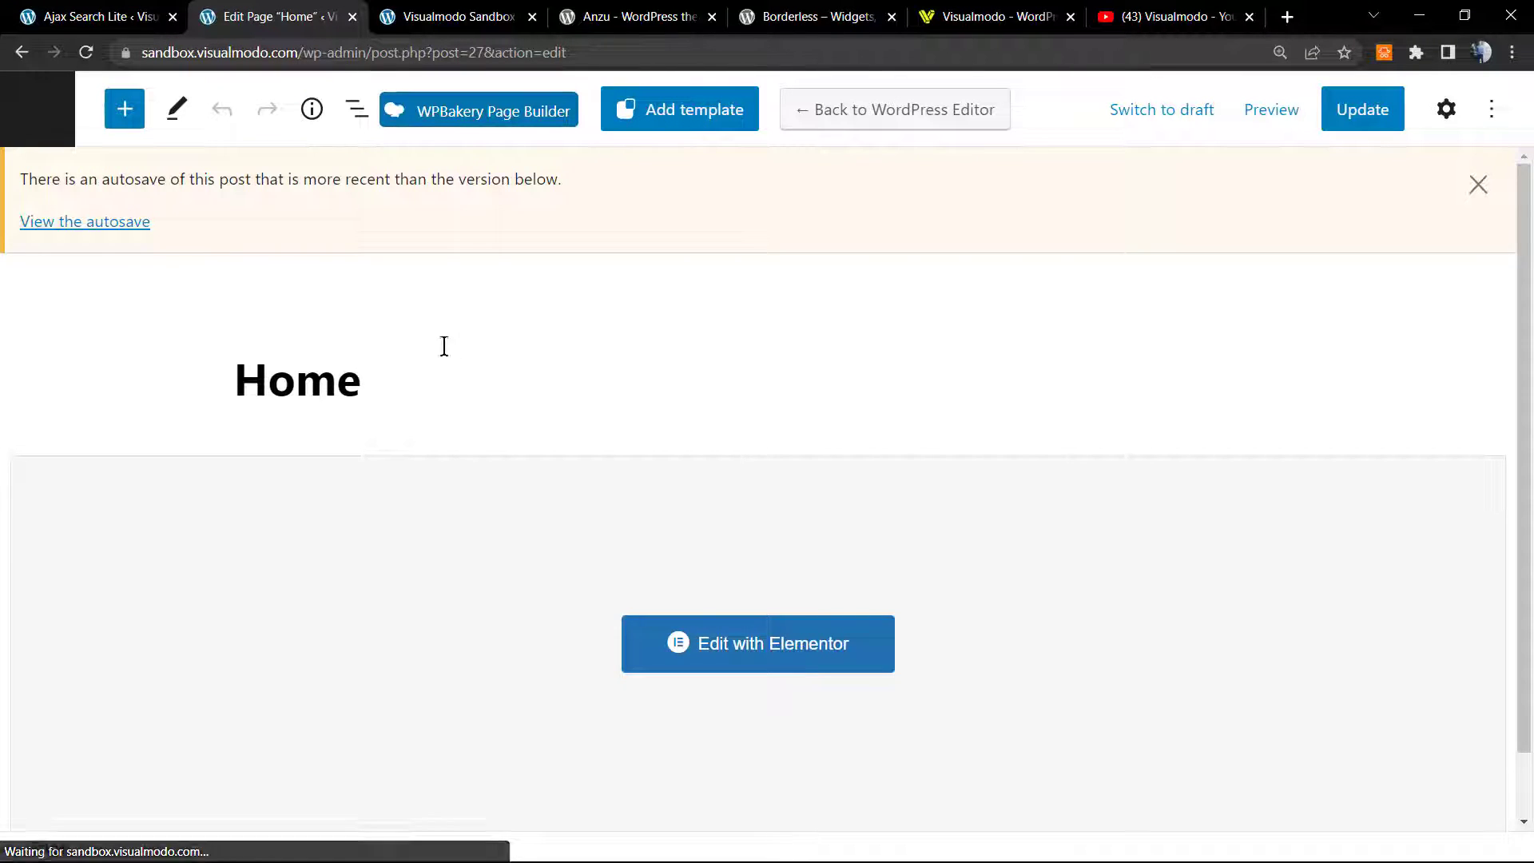
click(38, 129)
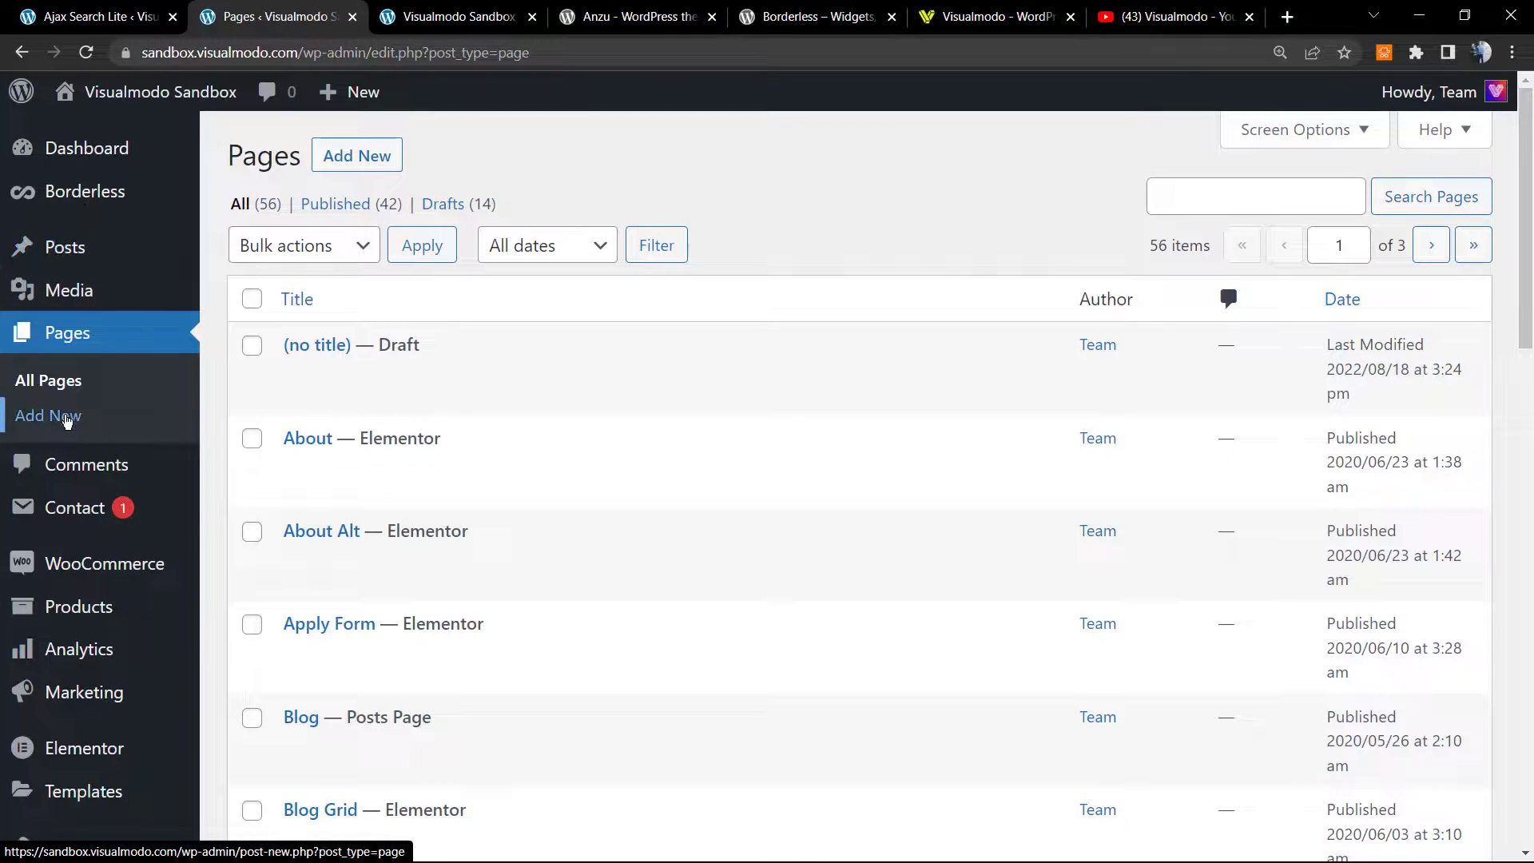
Step: Create a new page and insert a Shortcode block containing [wpdreams_ajaxsearchlite]
click(67, 419)
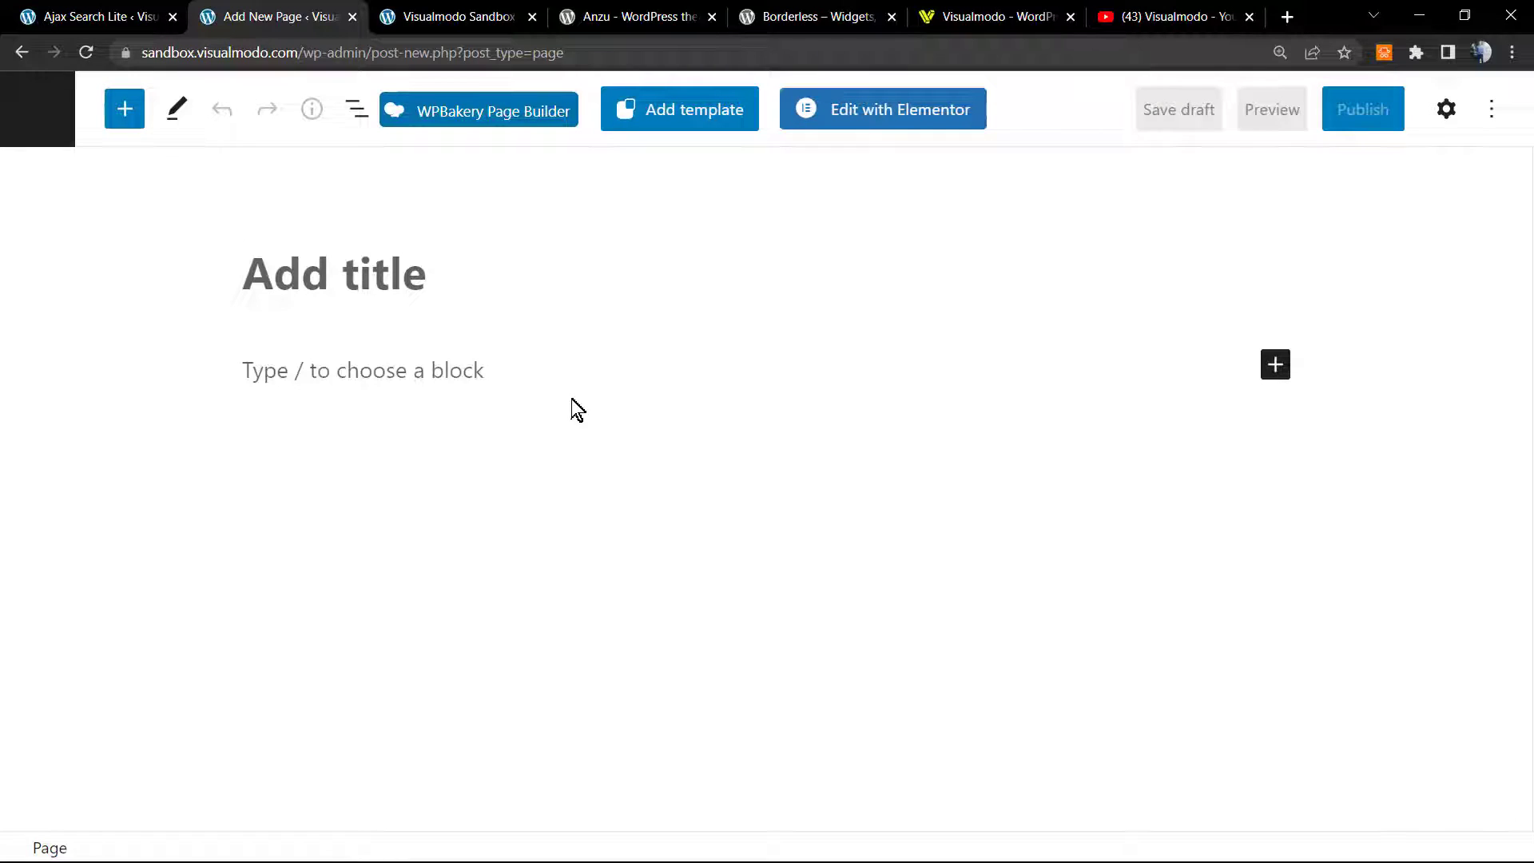
click(456, 357)
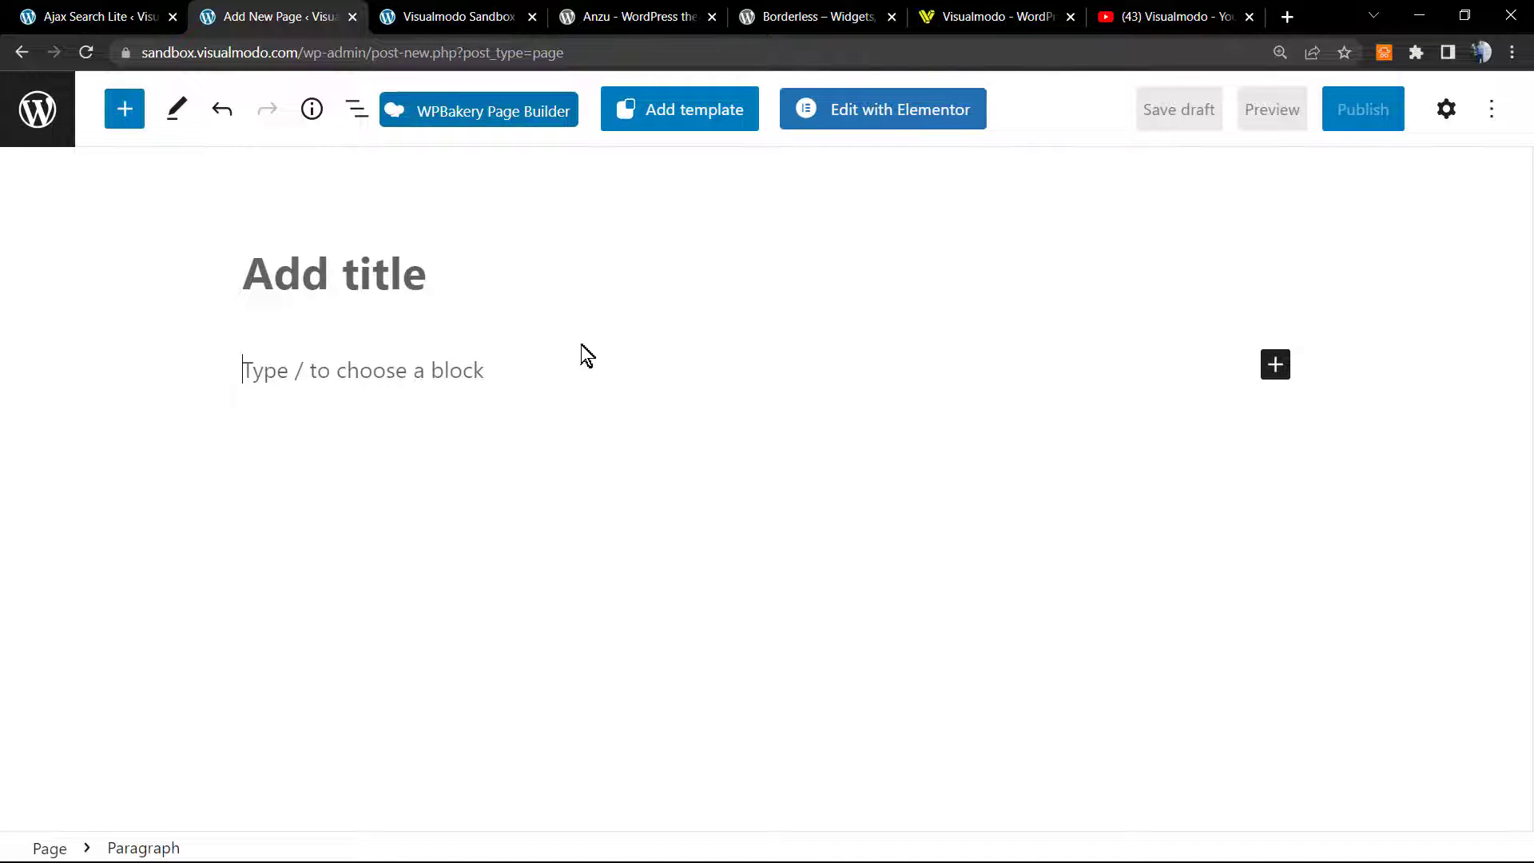
click(1433, 111)
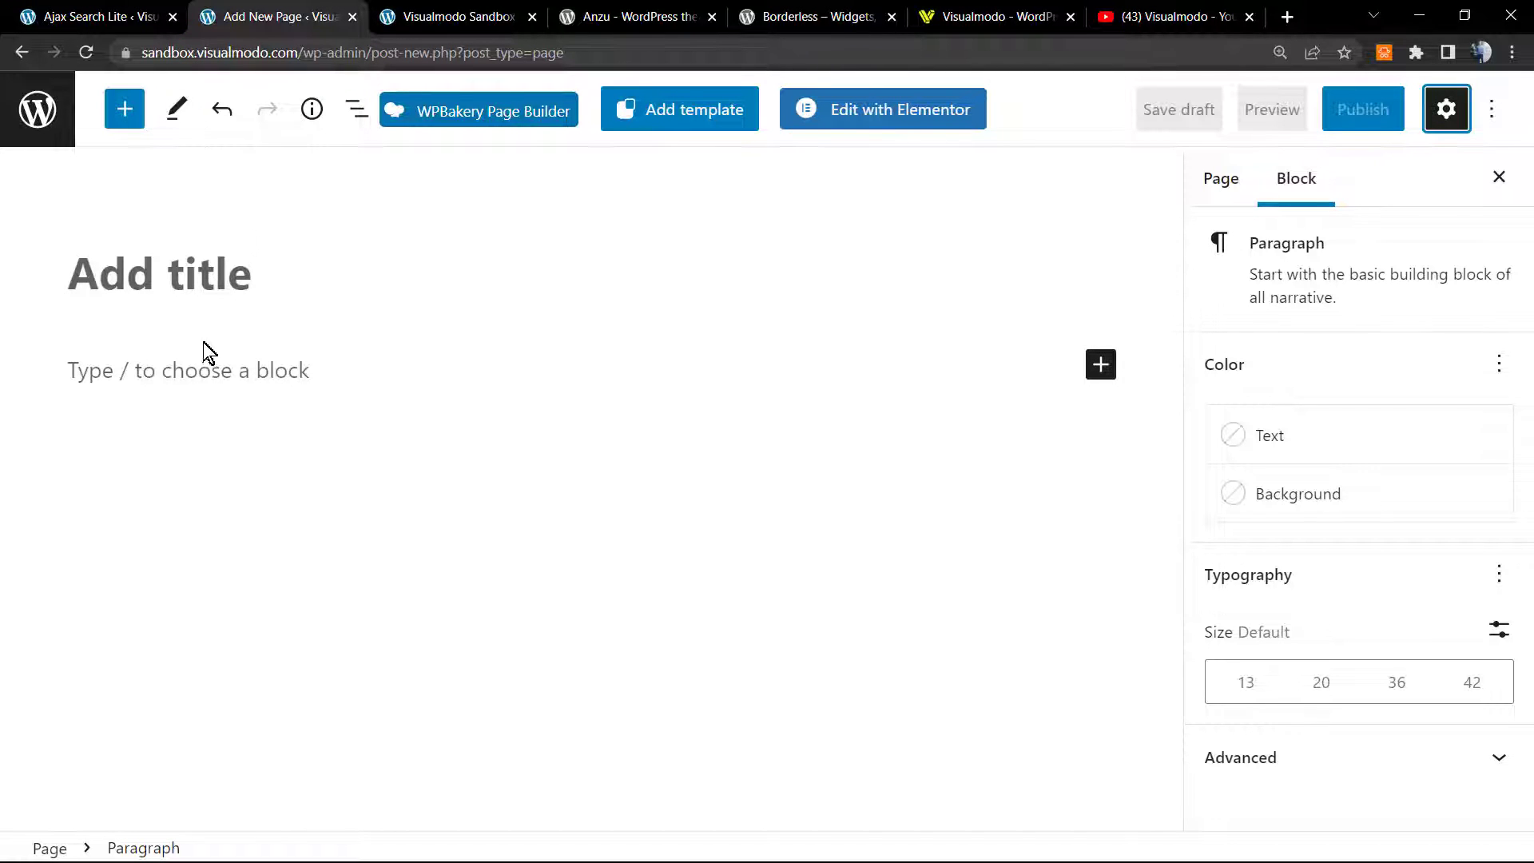
click(213, 370)
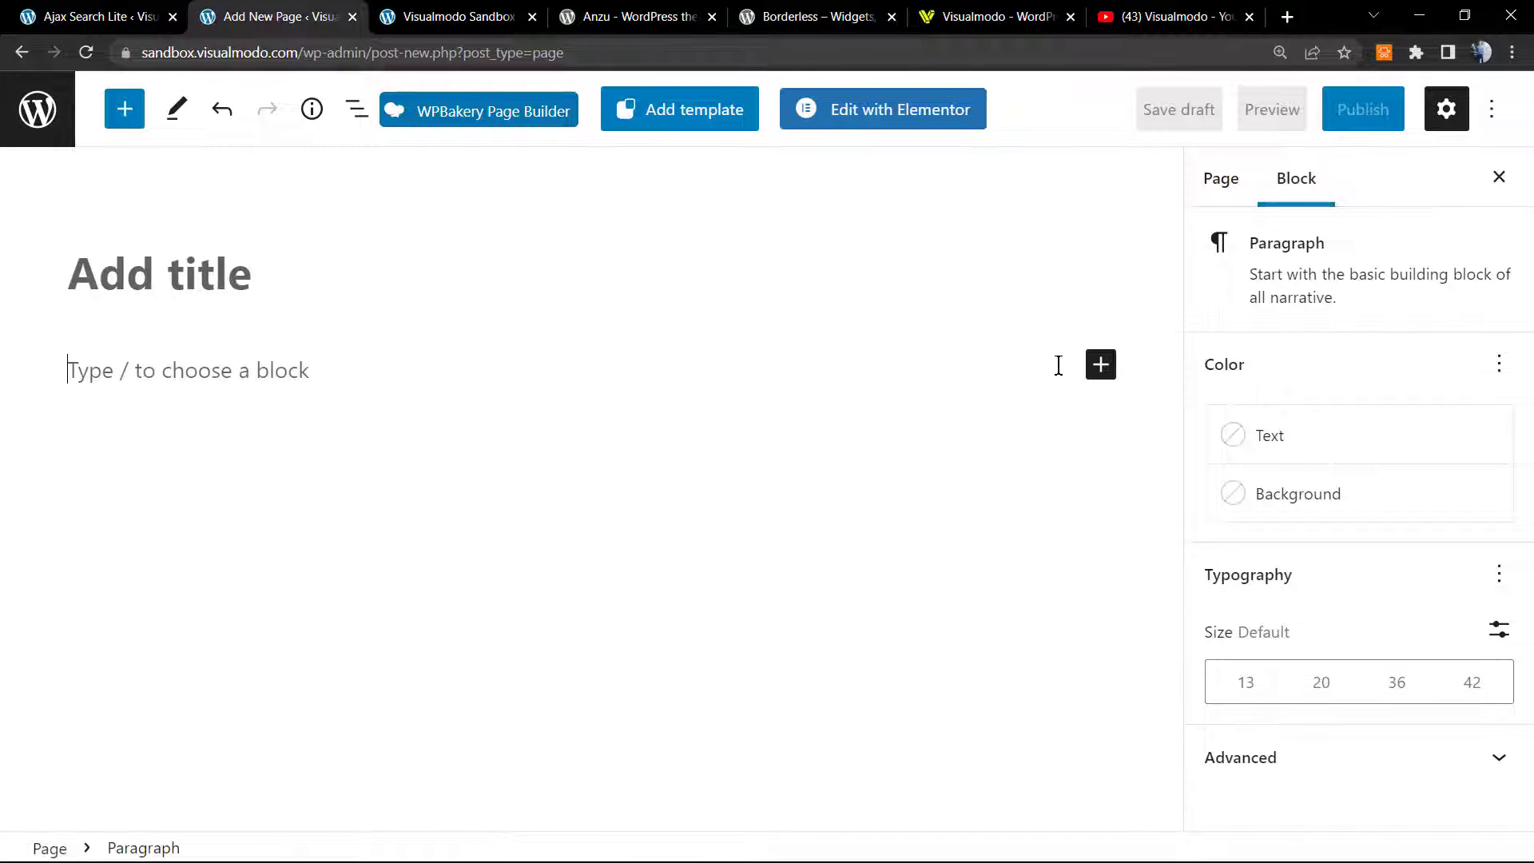
click(1101, 364)
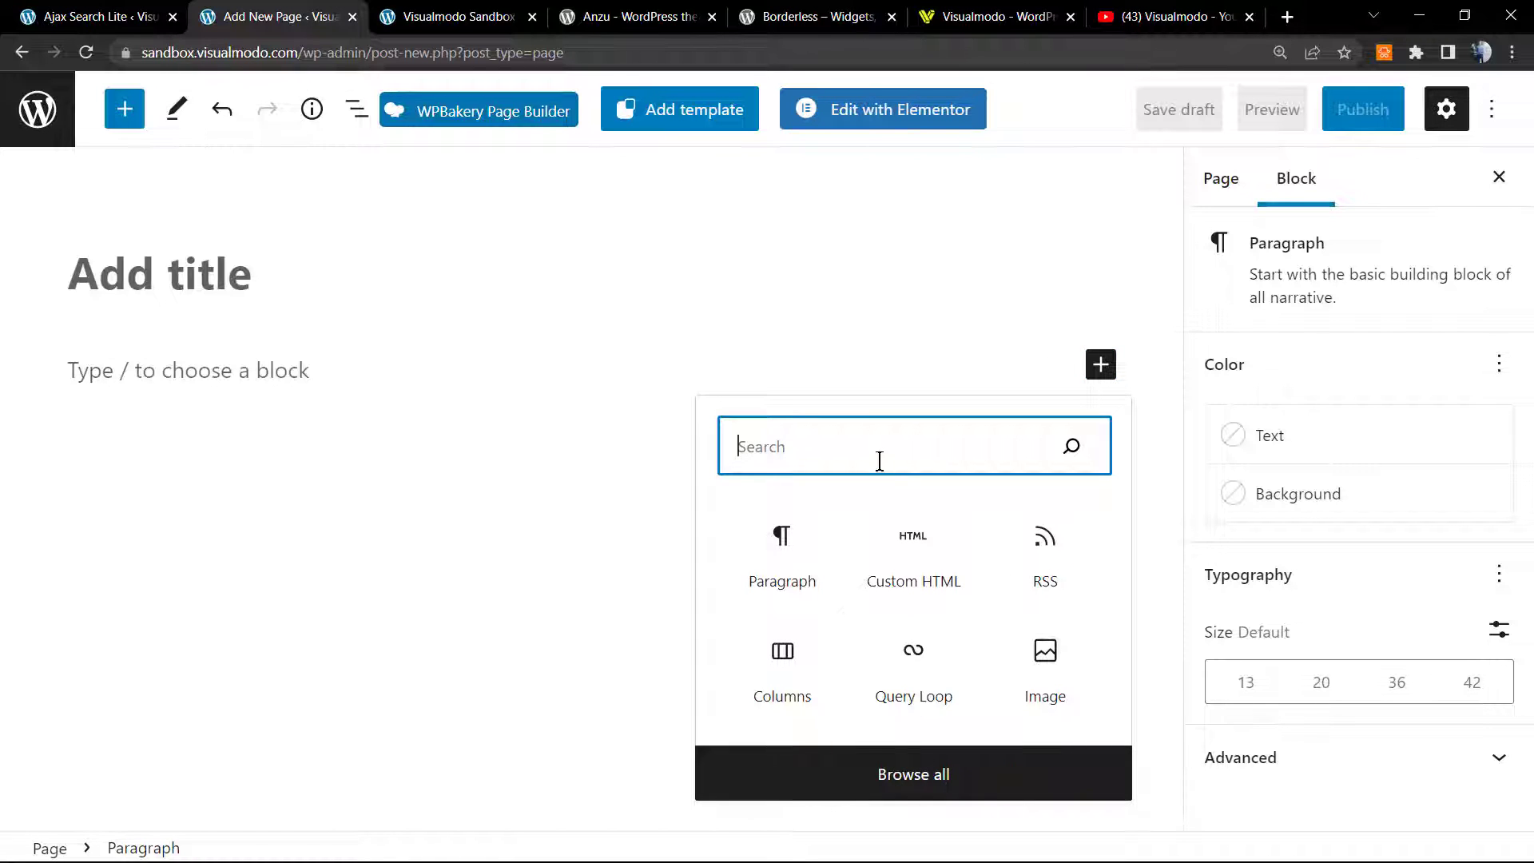
text(s)
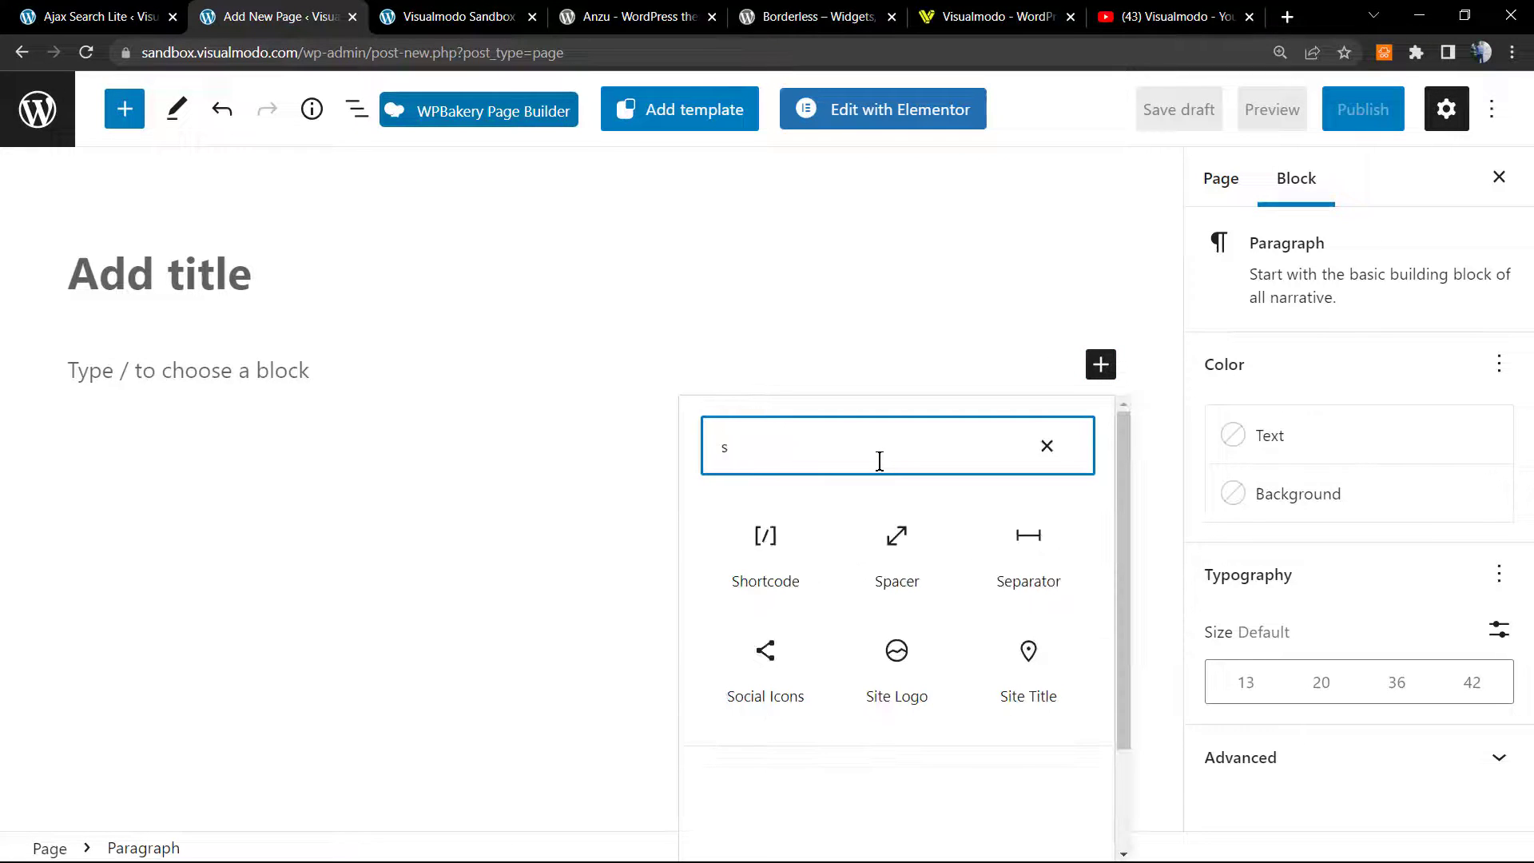
click(767, 539)
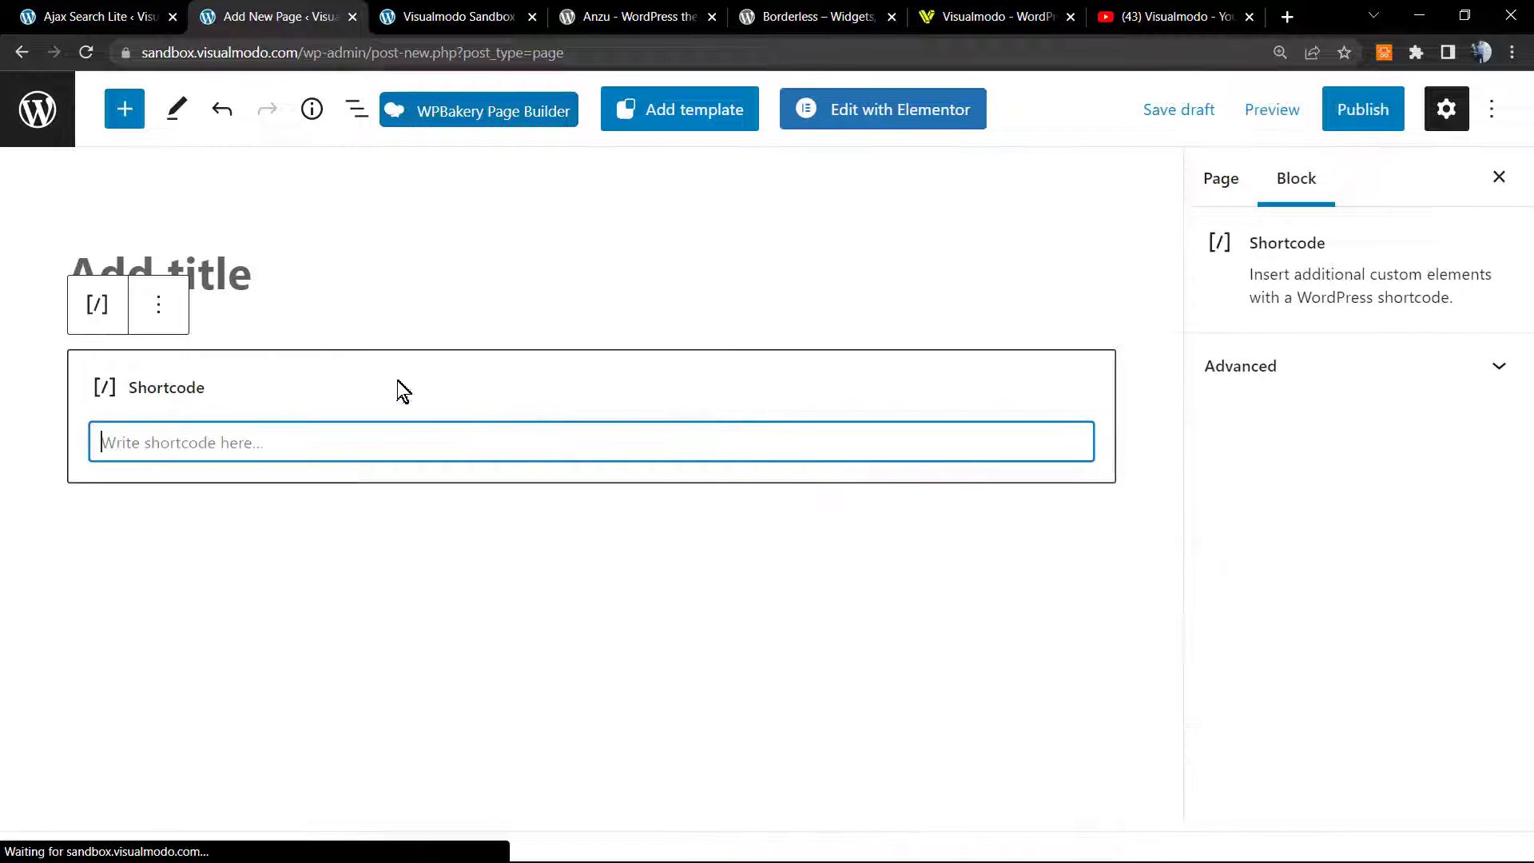
text([wpdreams_ajaxsearchlite])
click(211, 556)
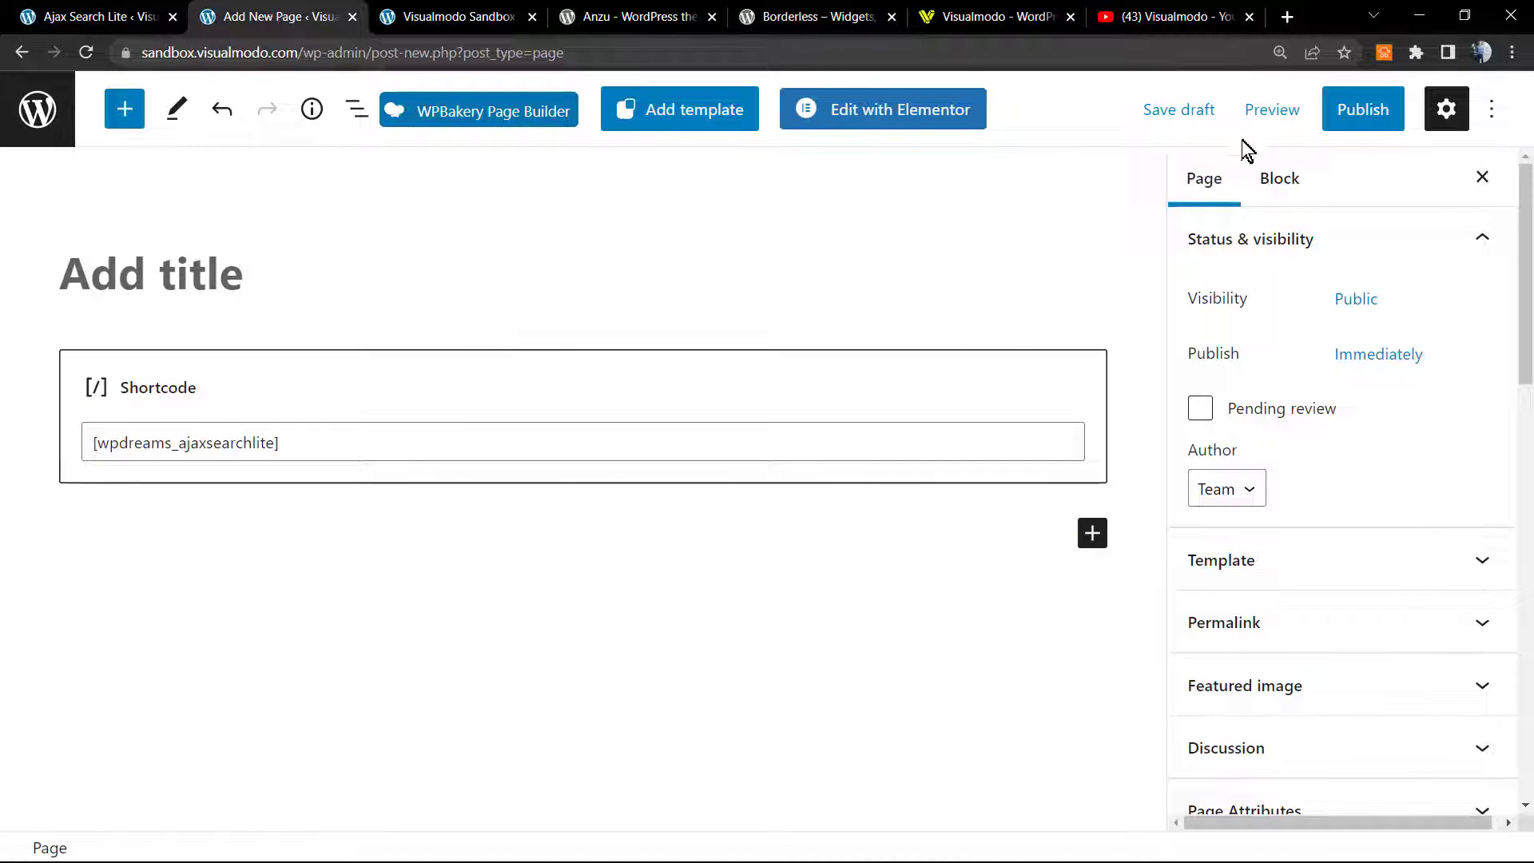
Step: Preview the new page in a new tab to examine the full-width search bar, and return to the page editor
click(1270, 111)
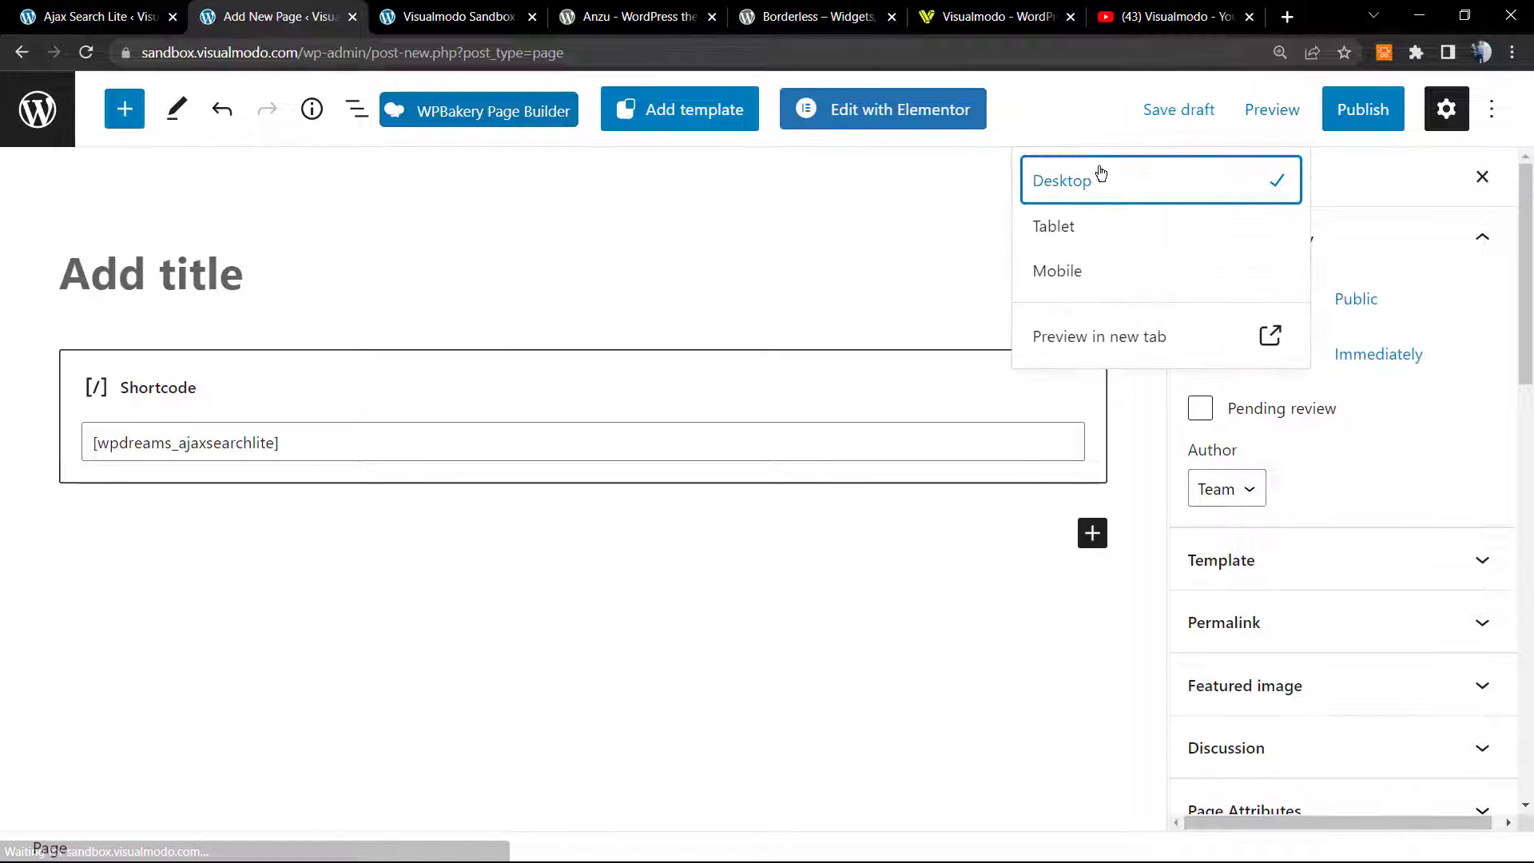
click(1121, 343)
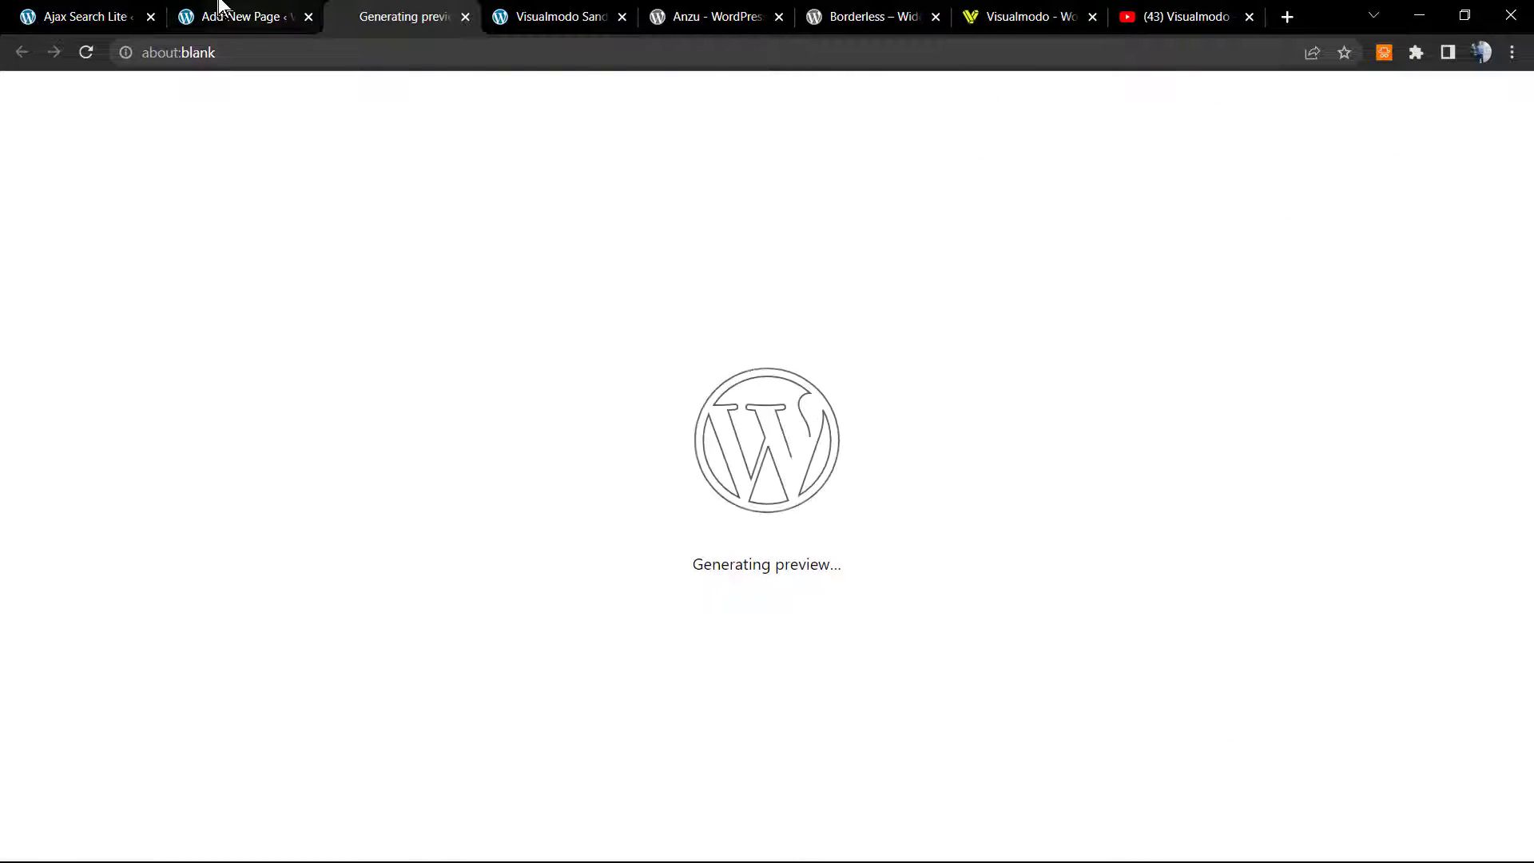
click(266, 12)
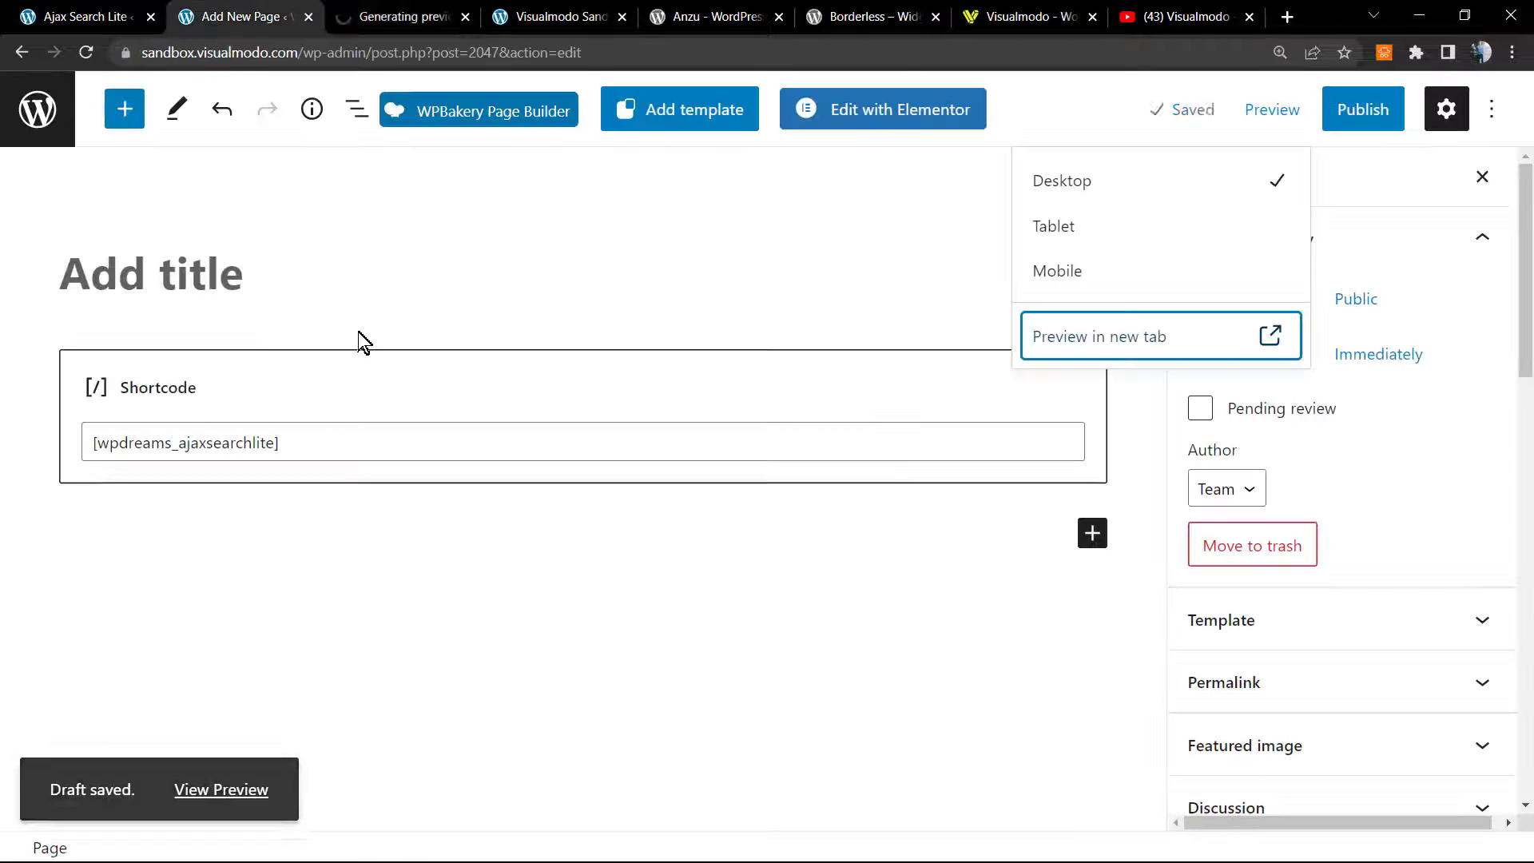
triple_click(113, 444)
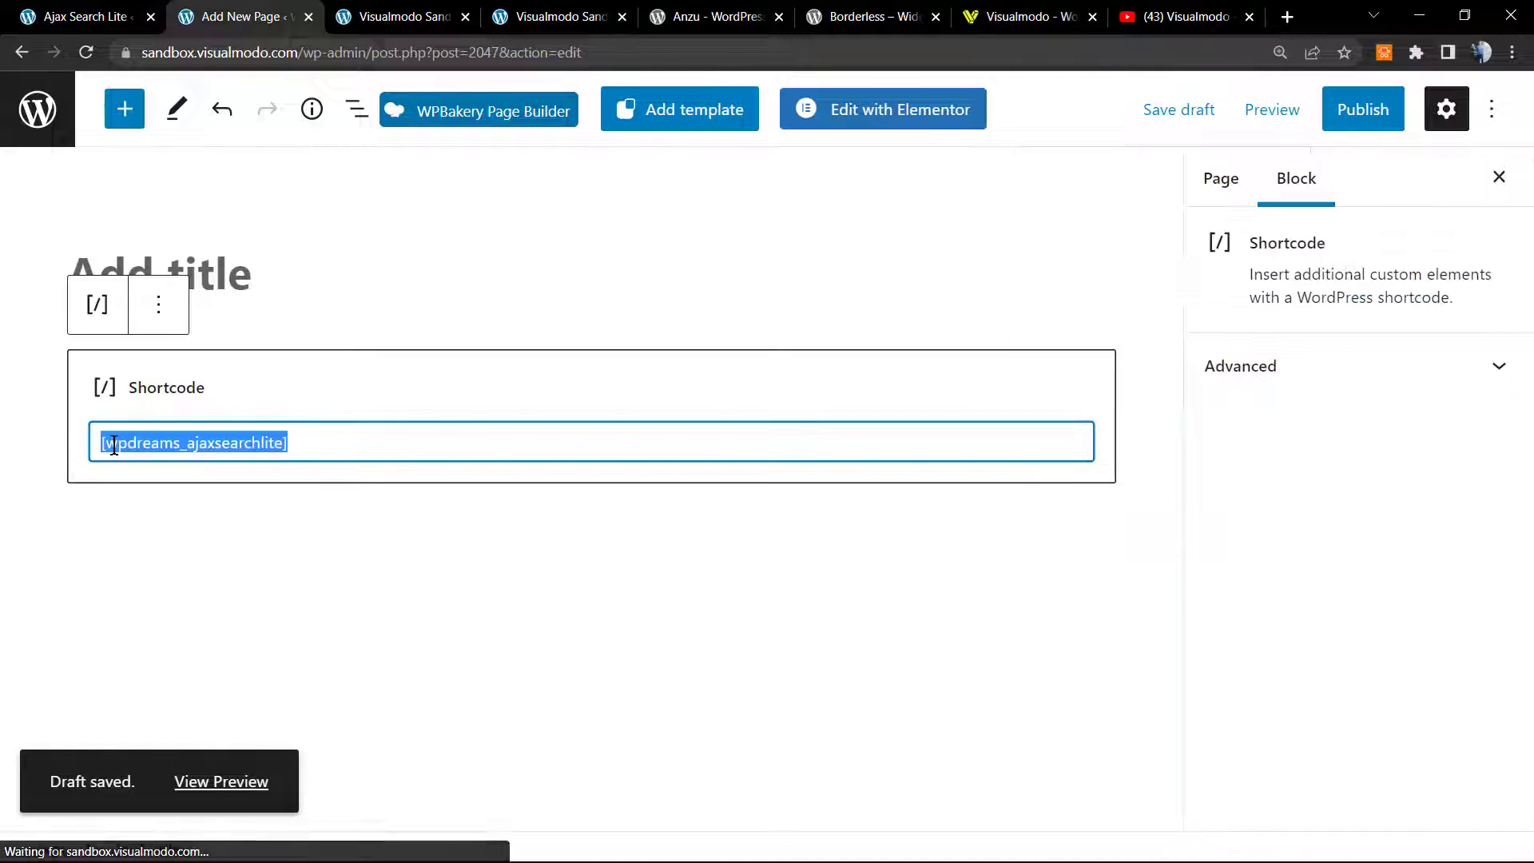
click(195, 438)
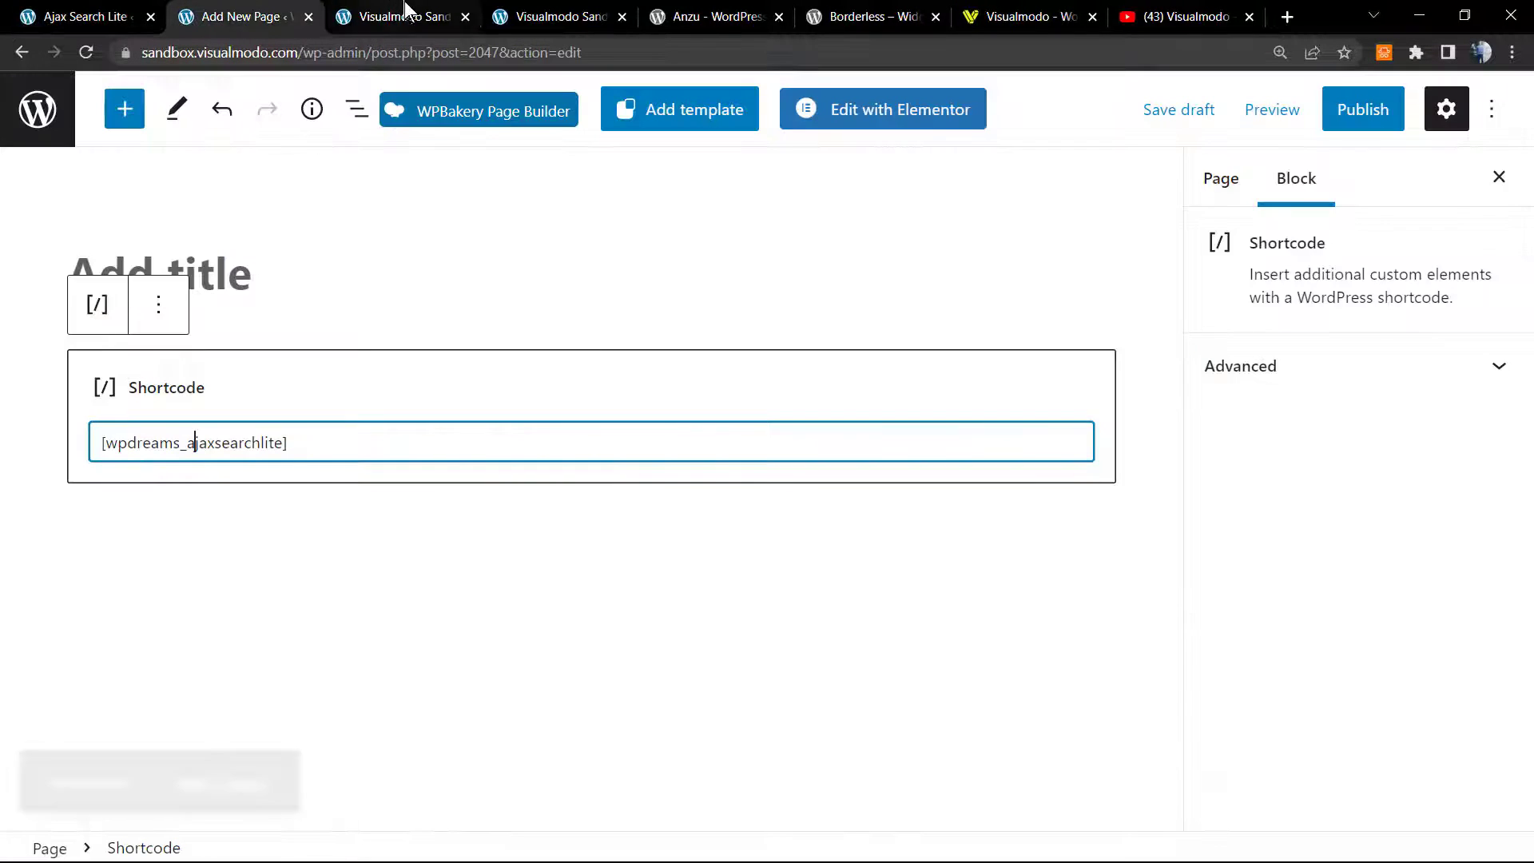
click(406, 10)
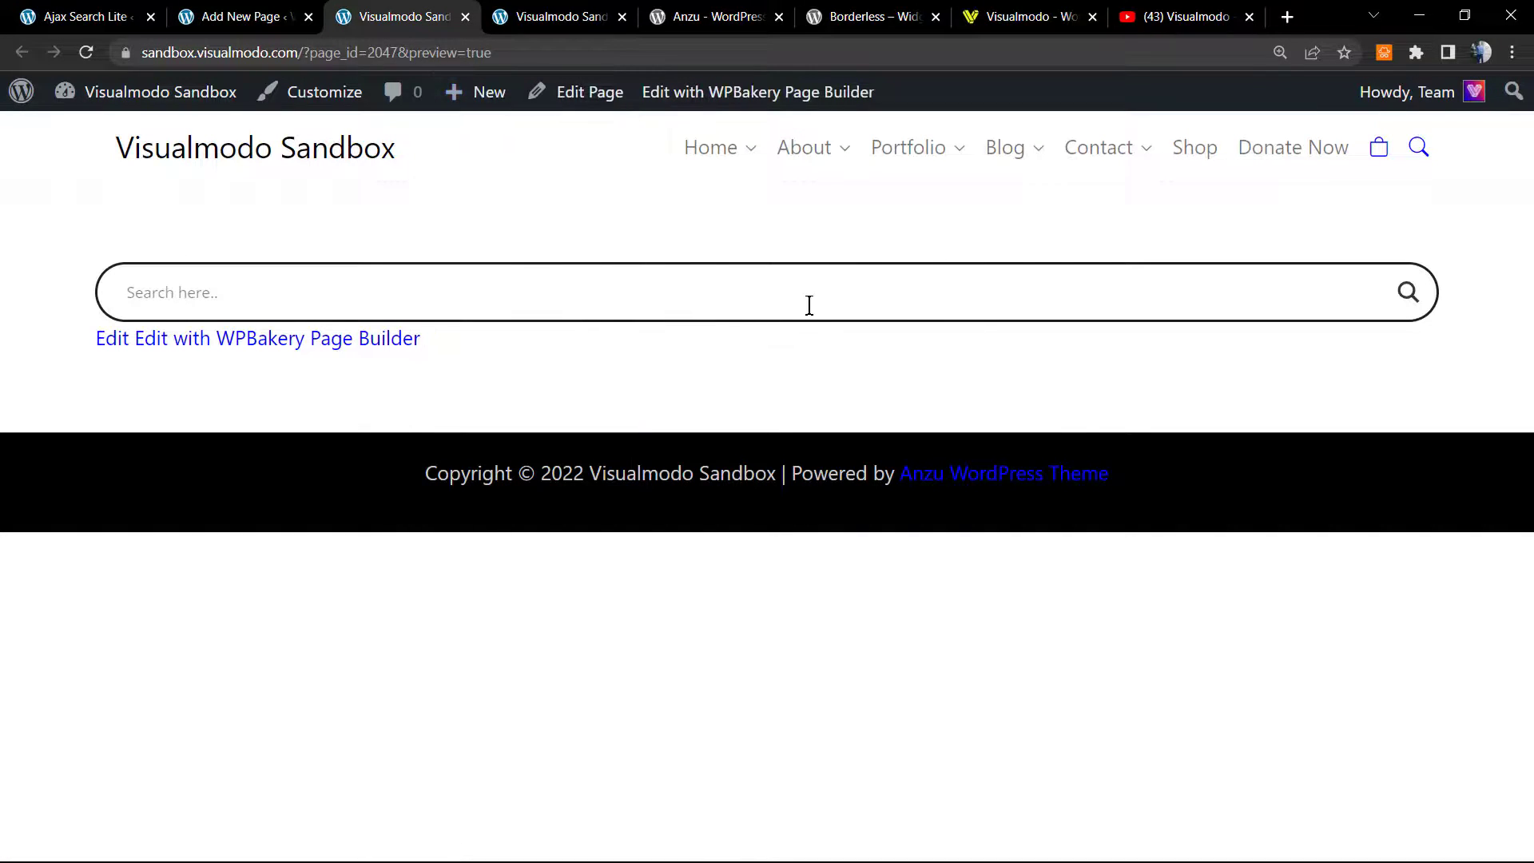
drag(421, 342, 495, 351)
click(211, 14)
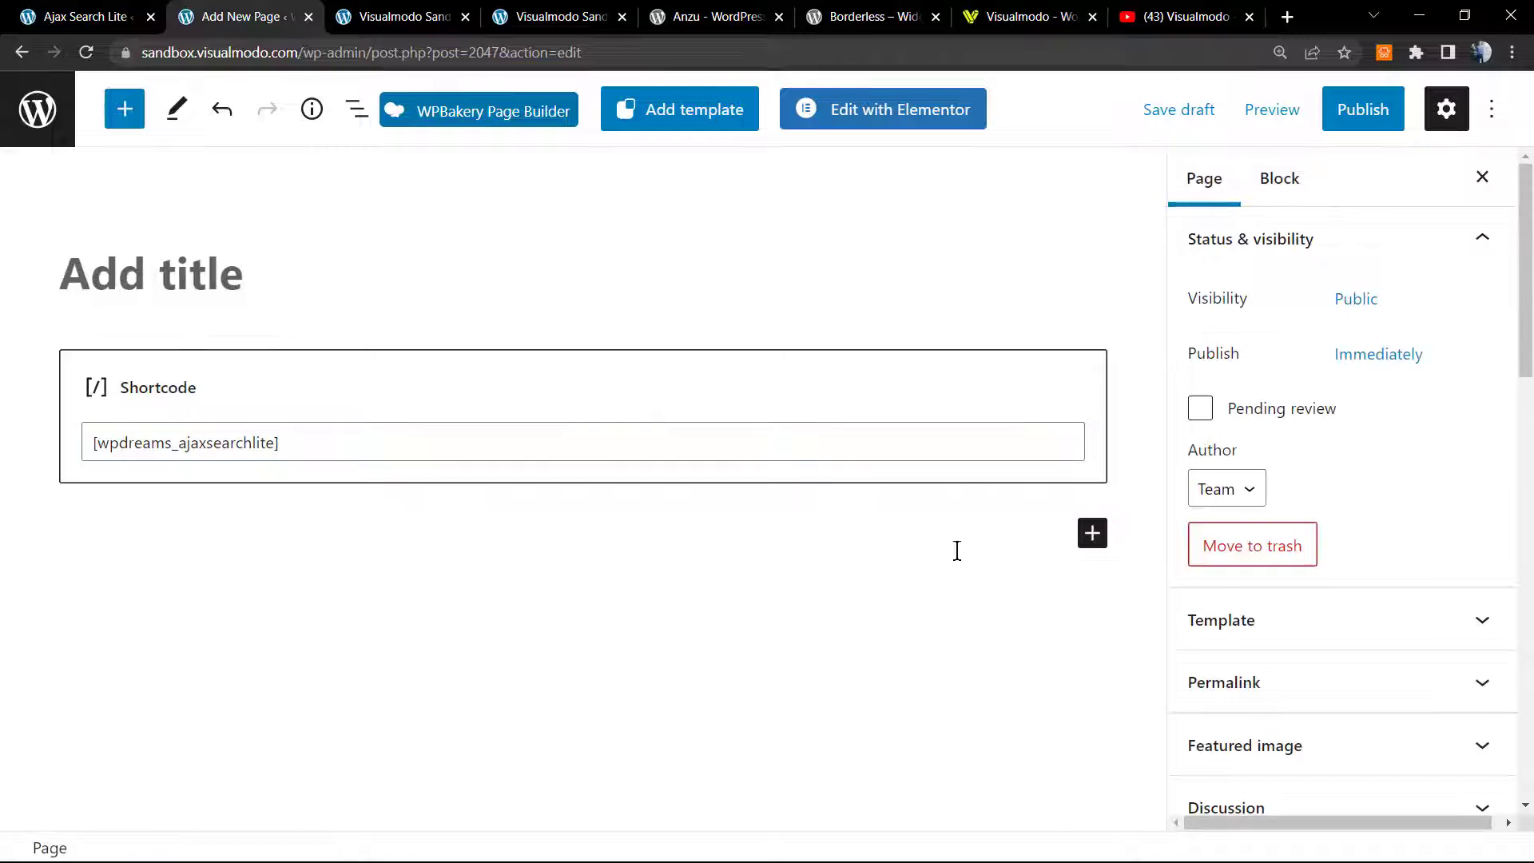
Step: Insert a 33 / 33 / 33 Columns block below the shortcode and put a Shortcode block with [wpdreams_ajaxsearchlite] in its middle column
click(1091, 533)
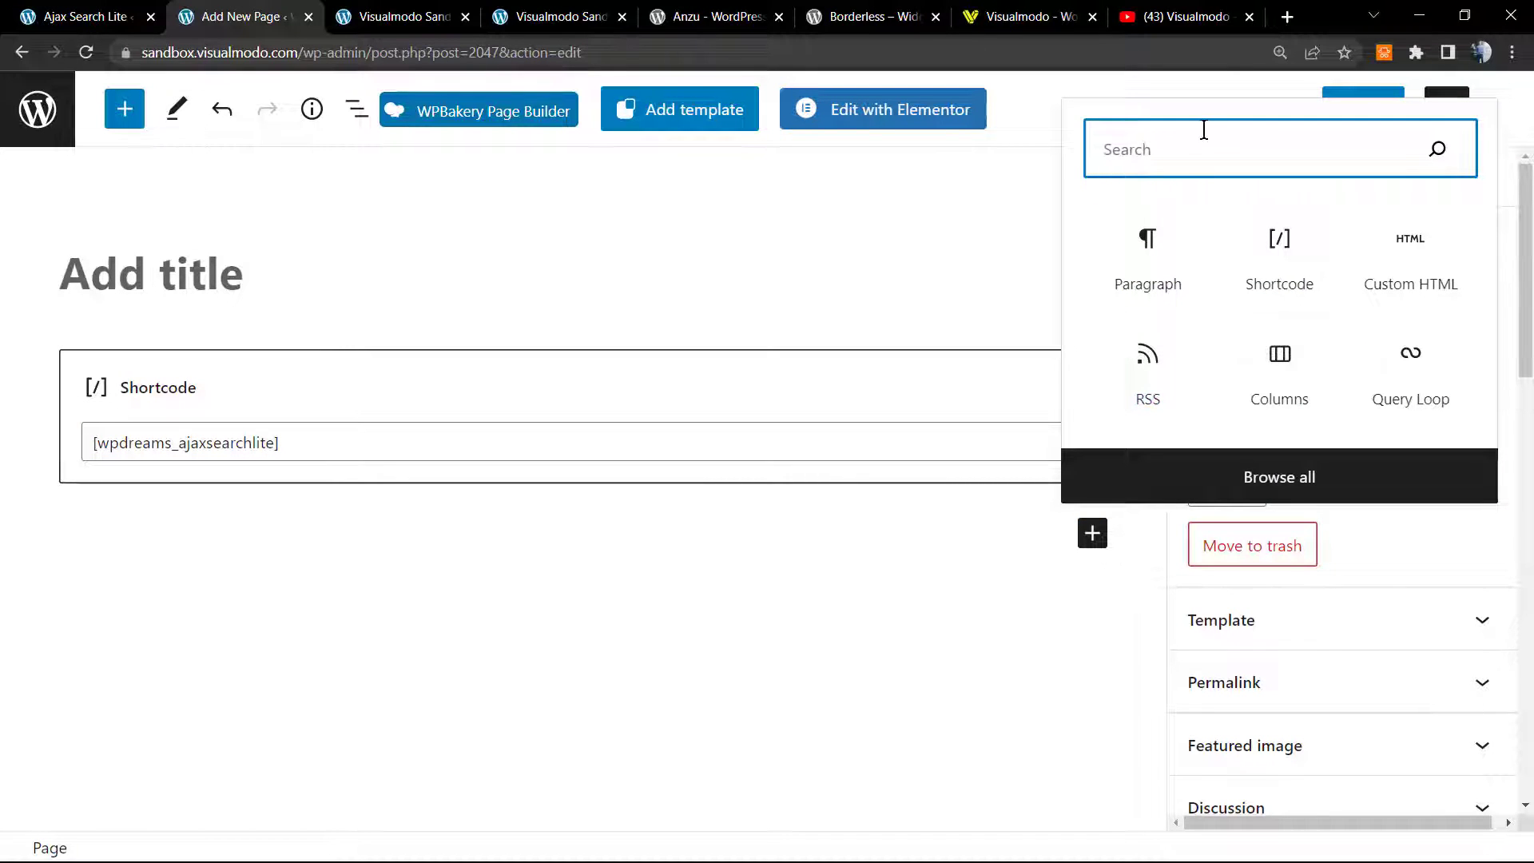
text(c)
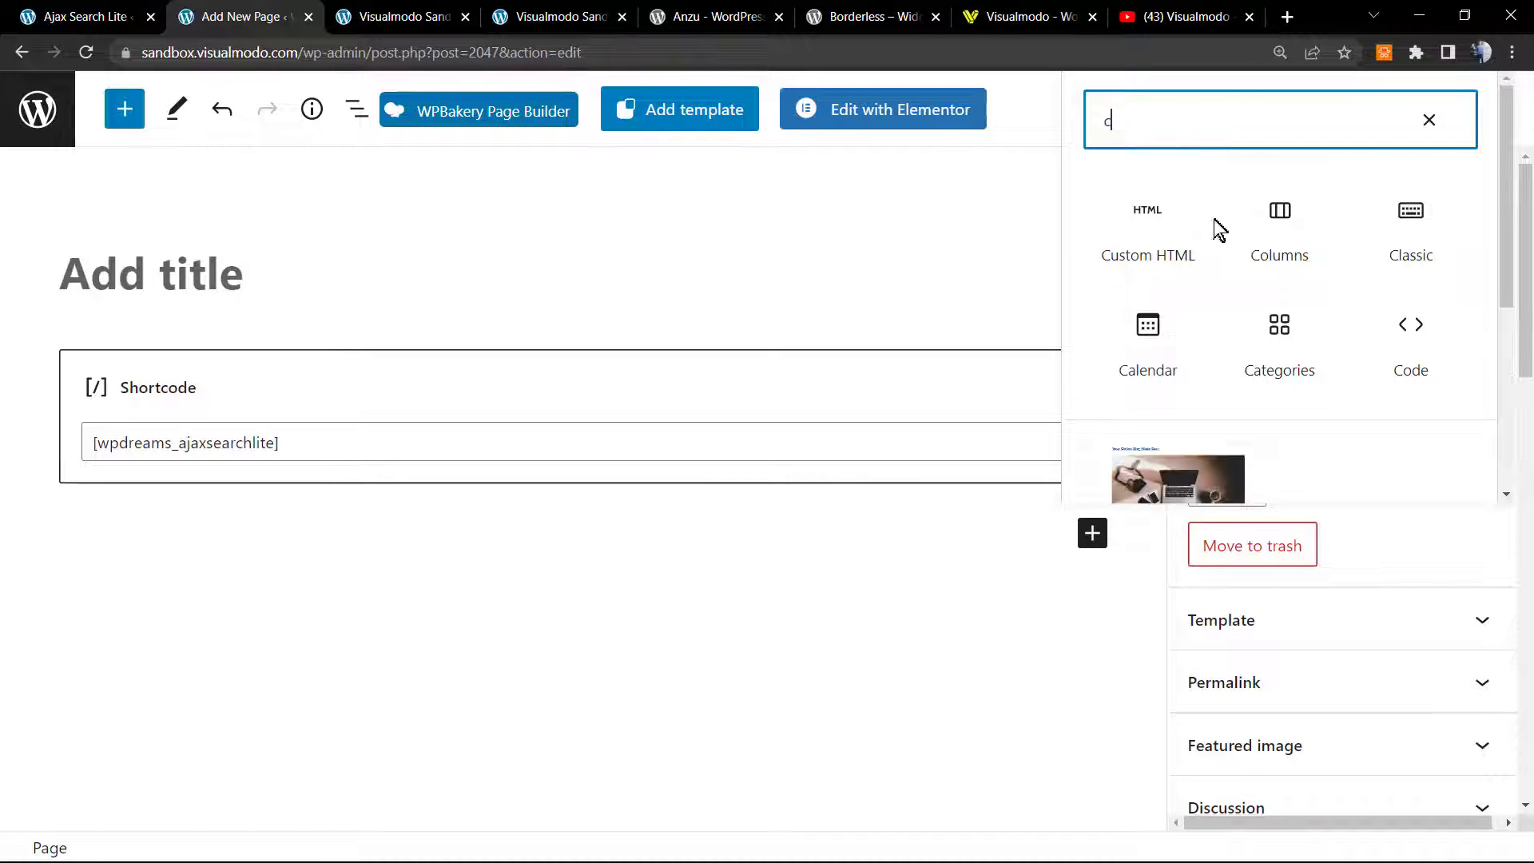
click(1268, 235)
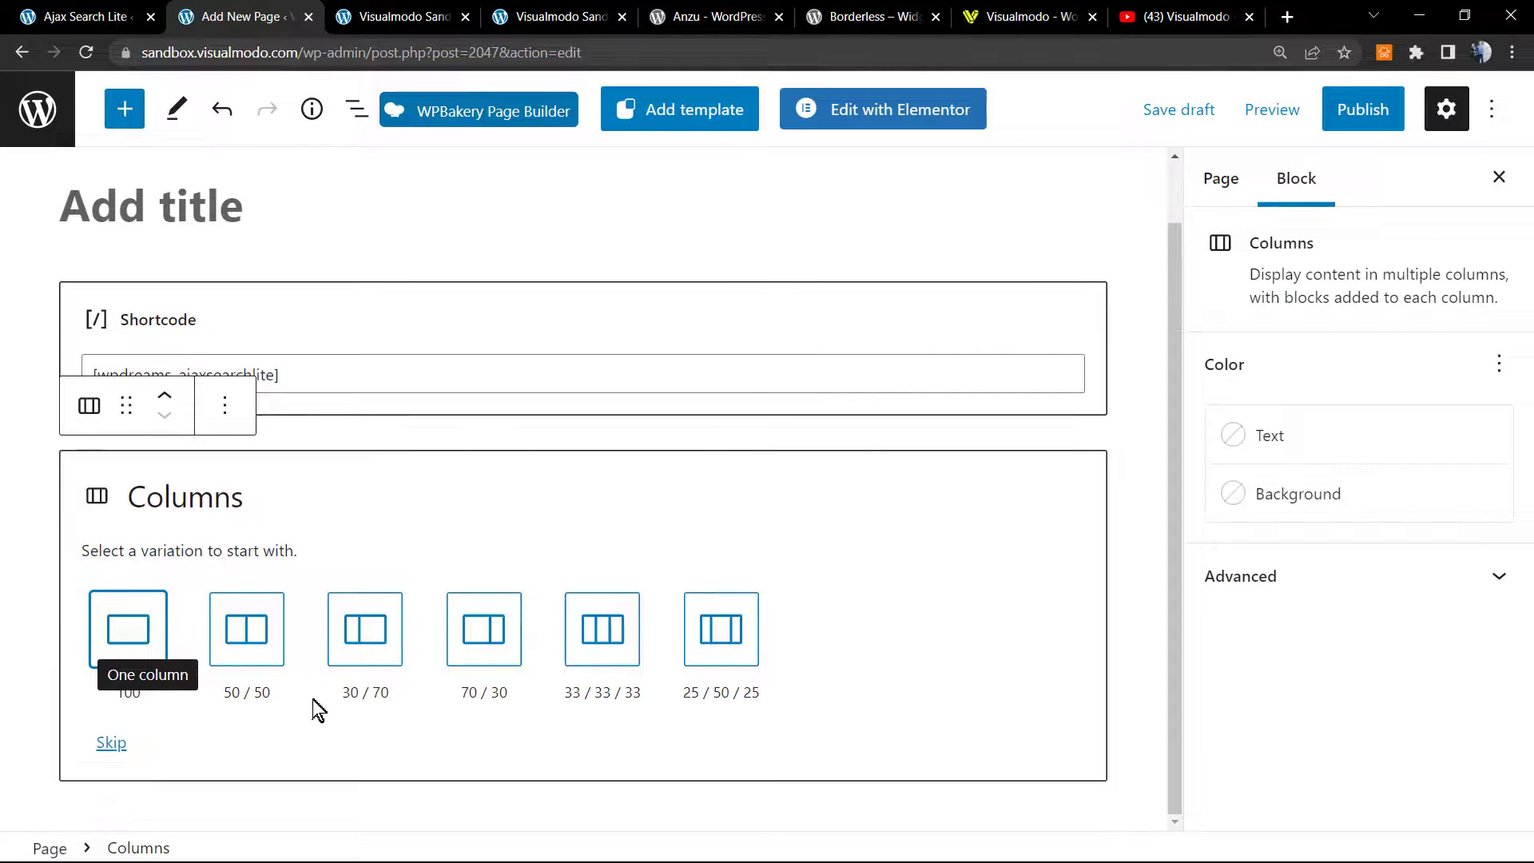
click(595, 639)
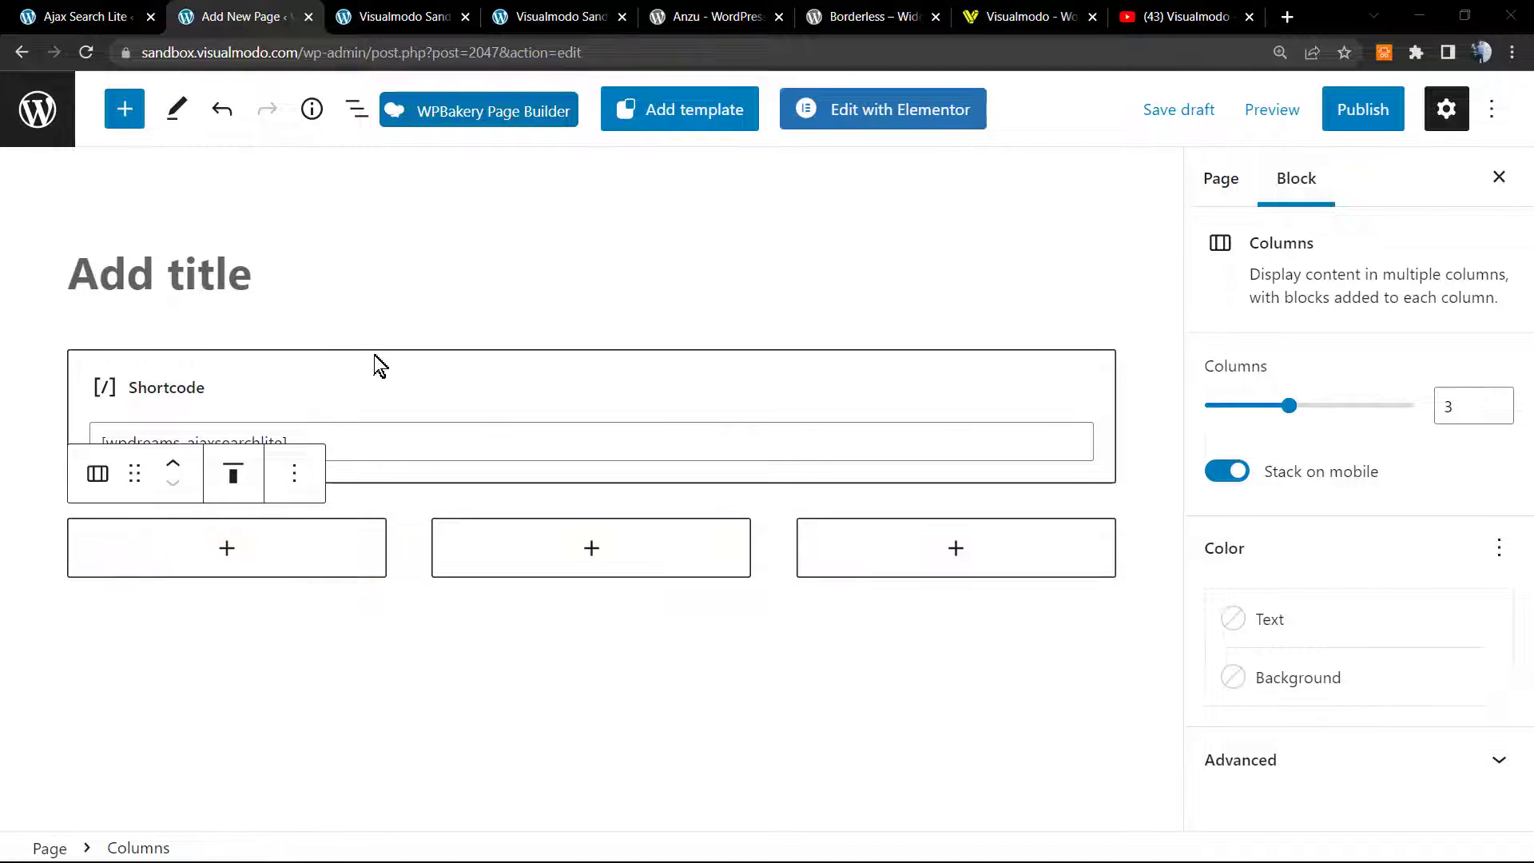
click(595, 548)
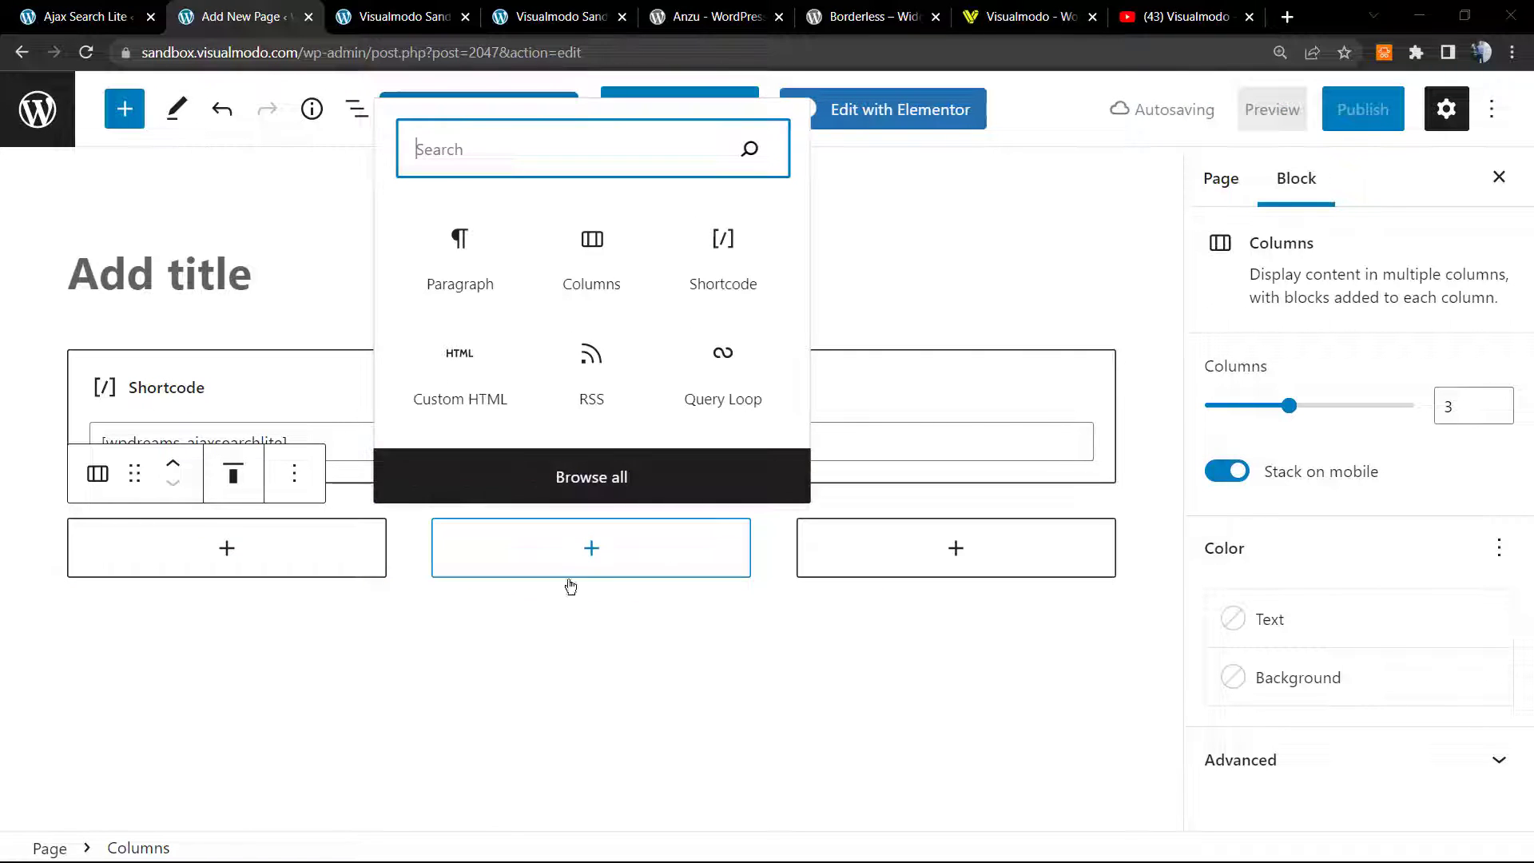
click(719, 297)
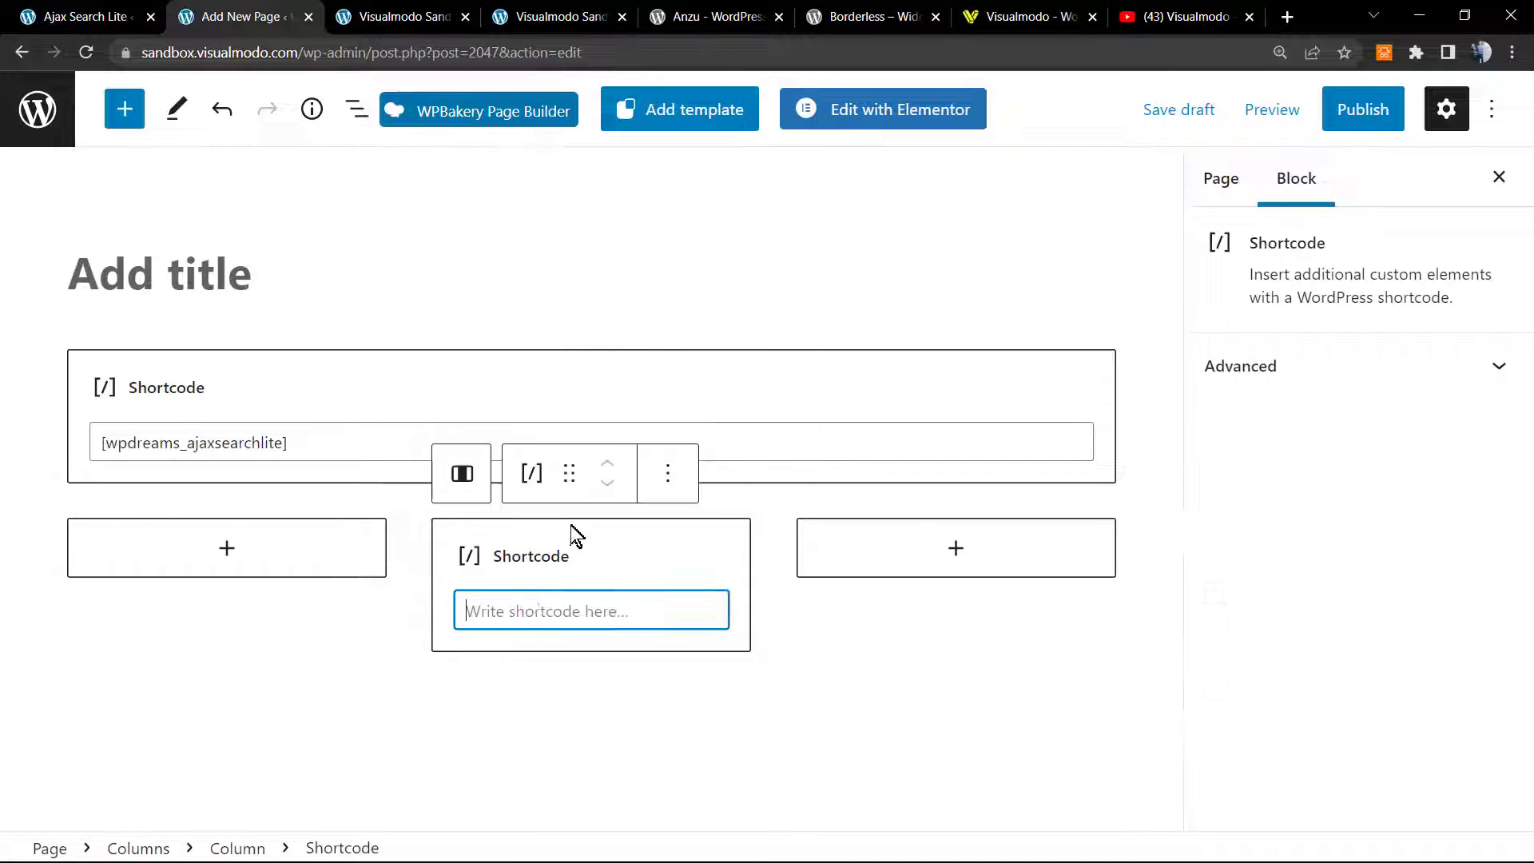
Step: Delete the full-width Shortcode block above the columns
click(982, 373)
click(233, 304)
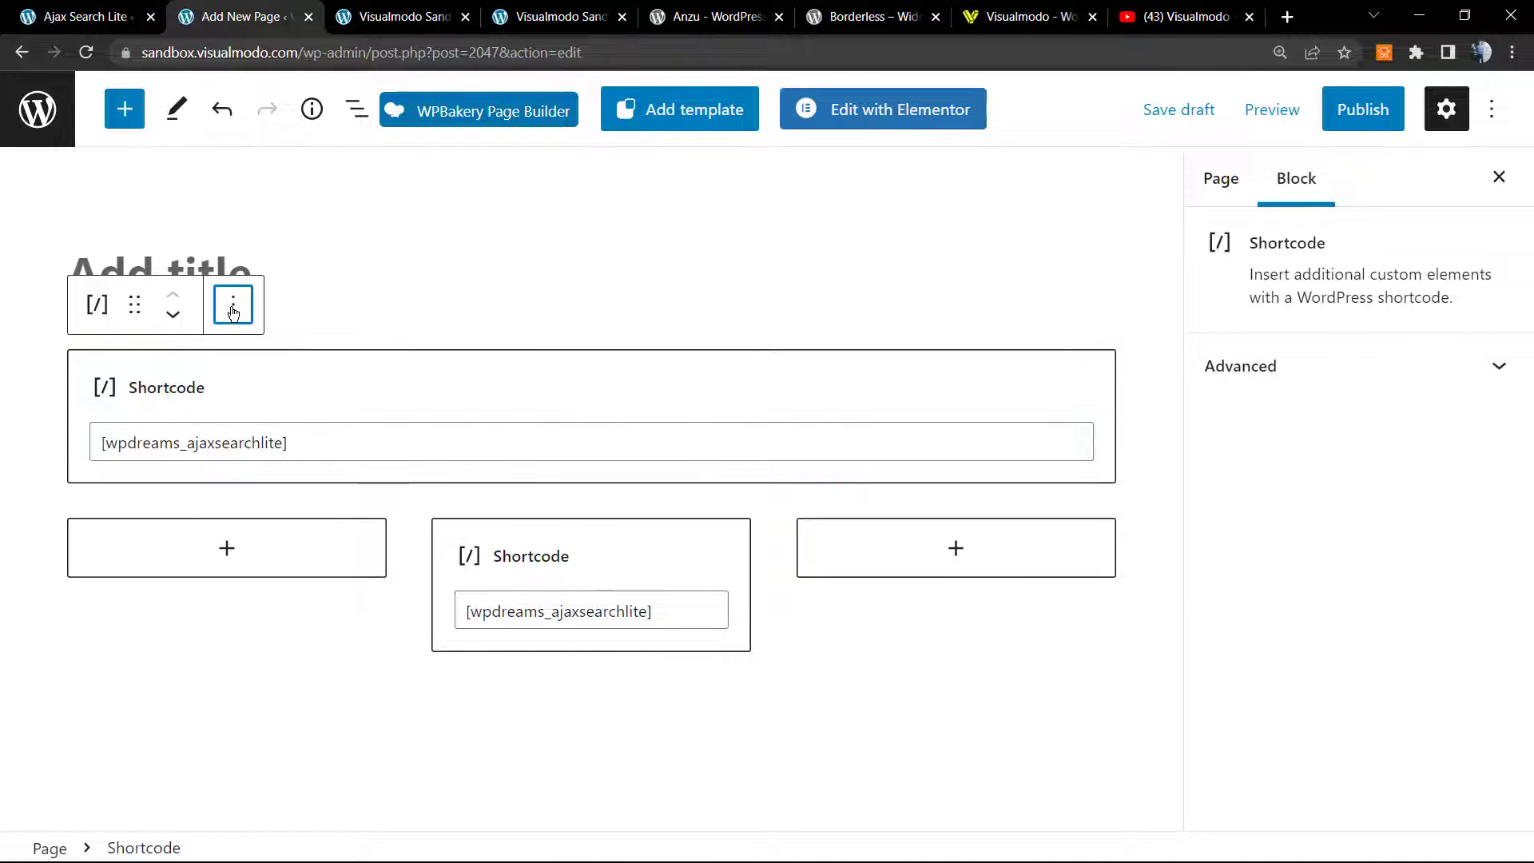
click(374, 829)
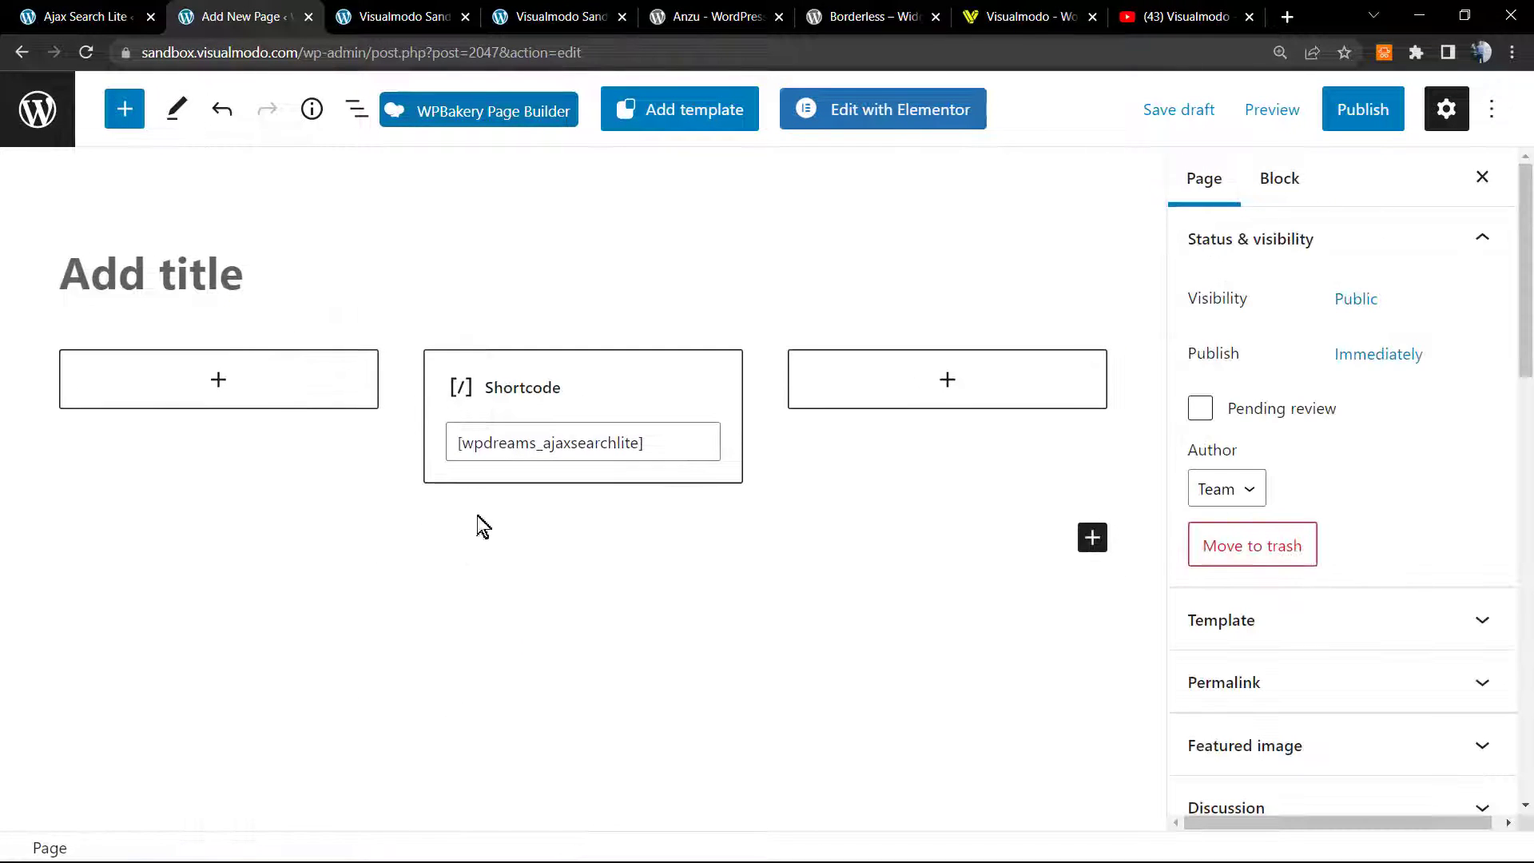
Step: Preview the page in a new tab to check the search bar in the middle column, and return to the editor
click(1270, 112)
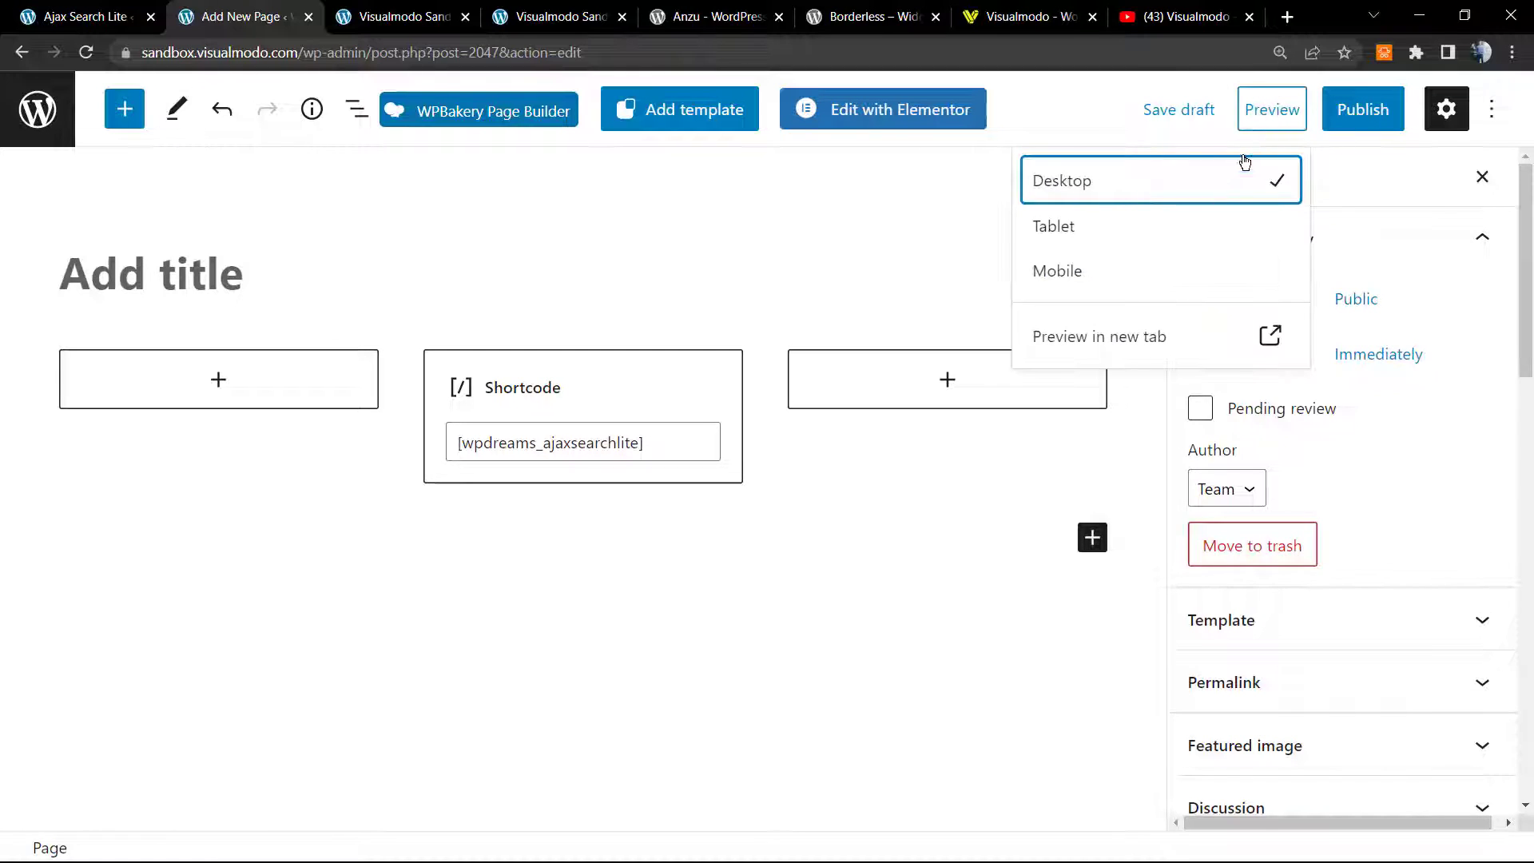
click(1150, 346)
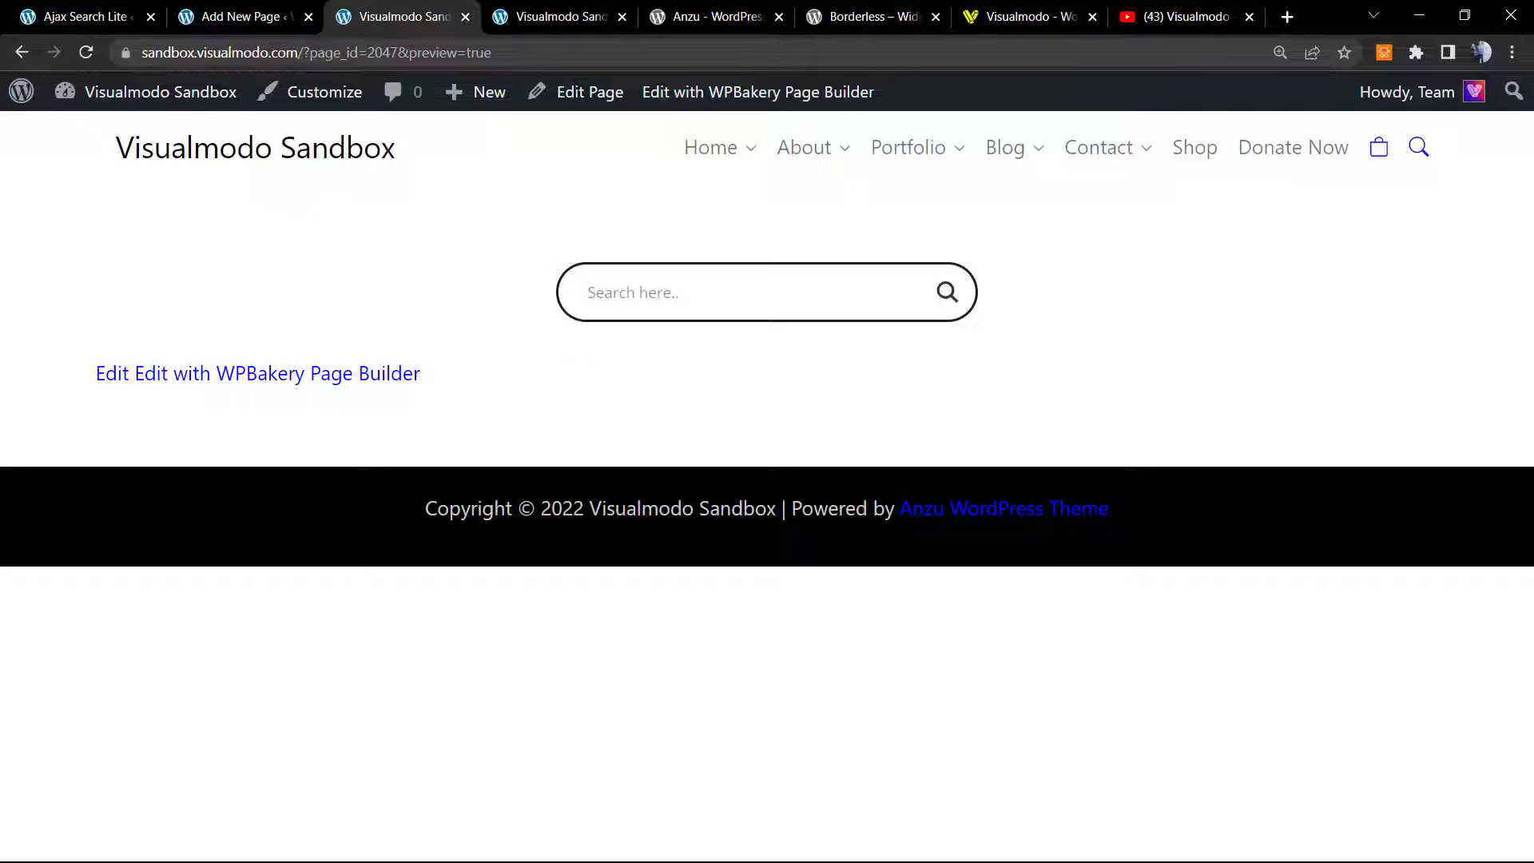
click(231, 16)
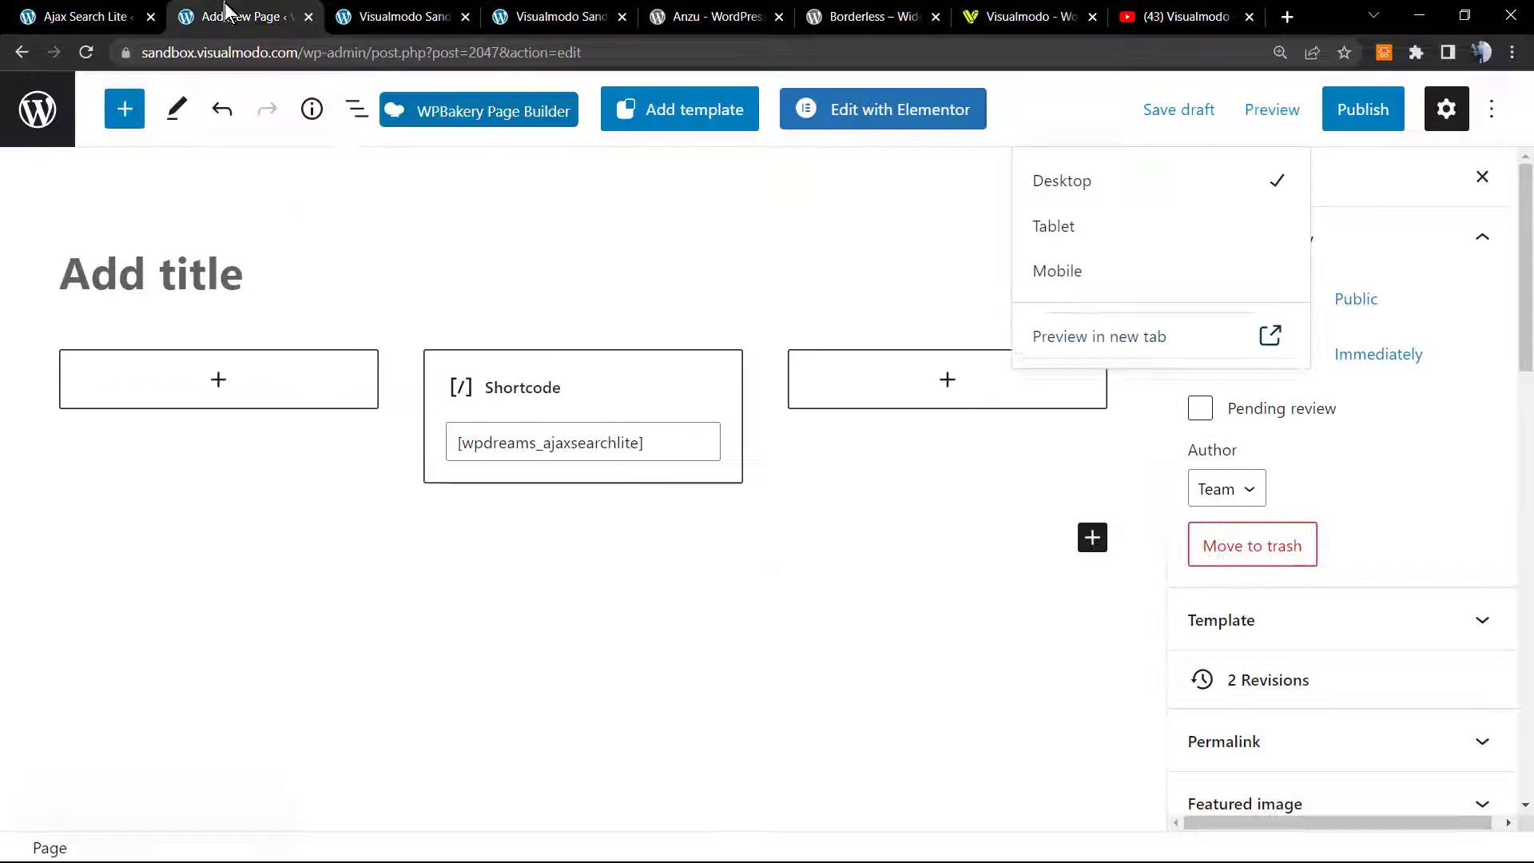
Step: Insert a Search block in the first column and a Product Search block in the third column
click(218, 380)
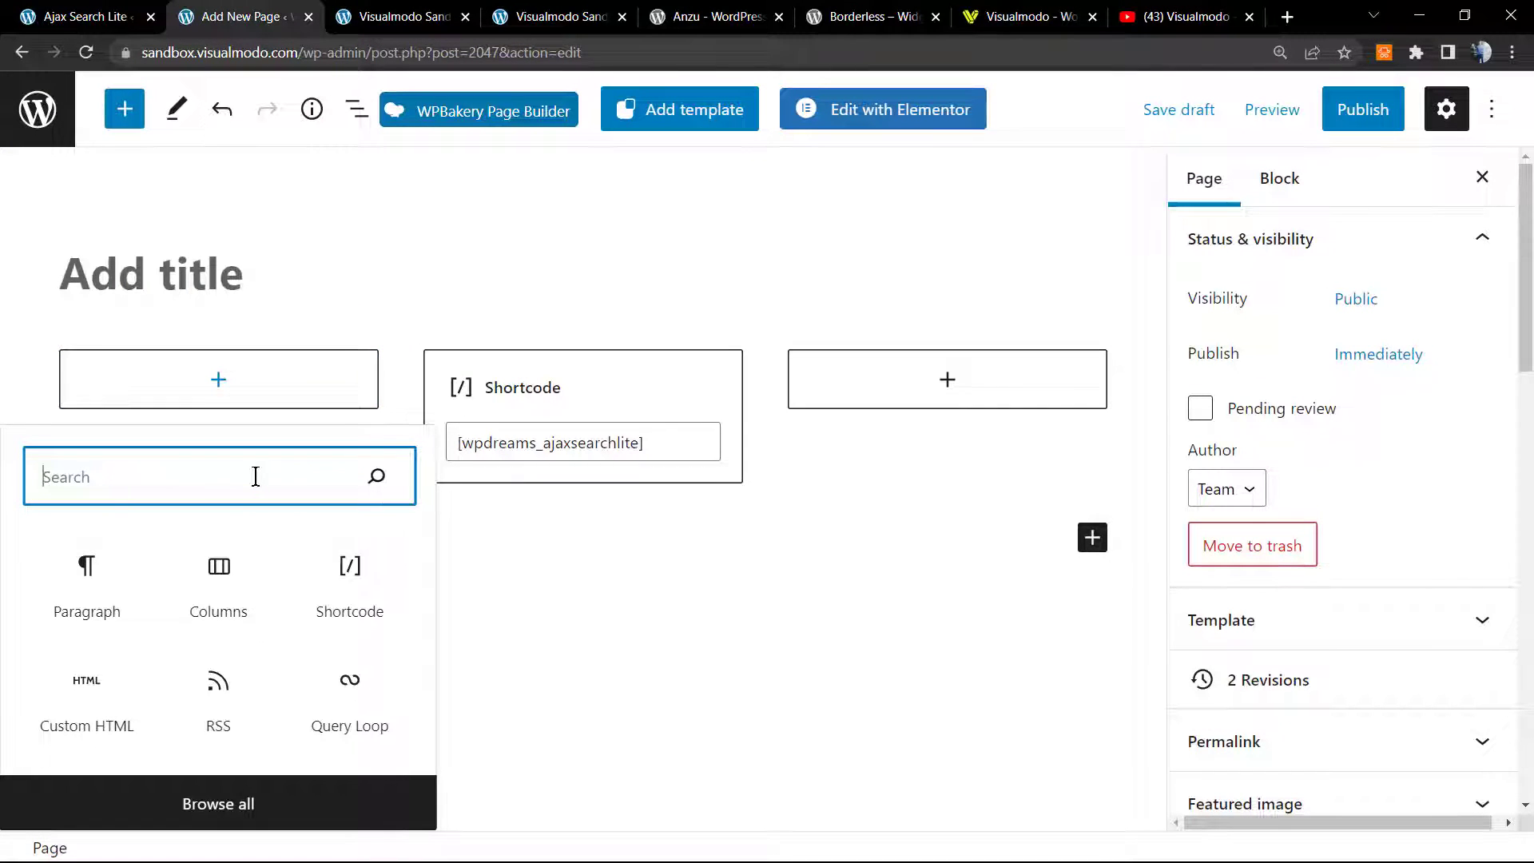
text(s)
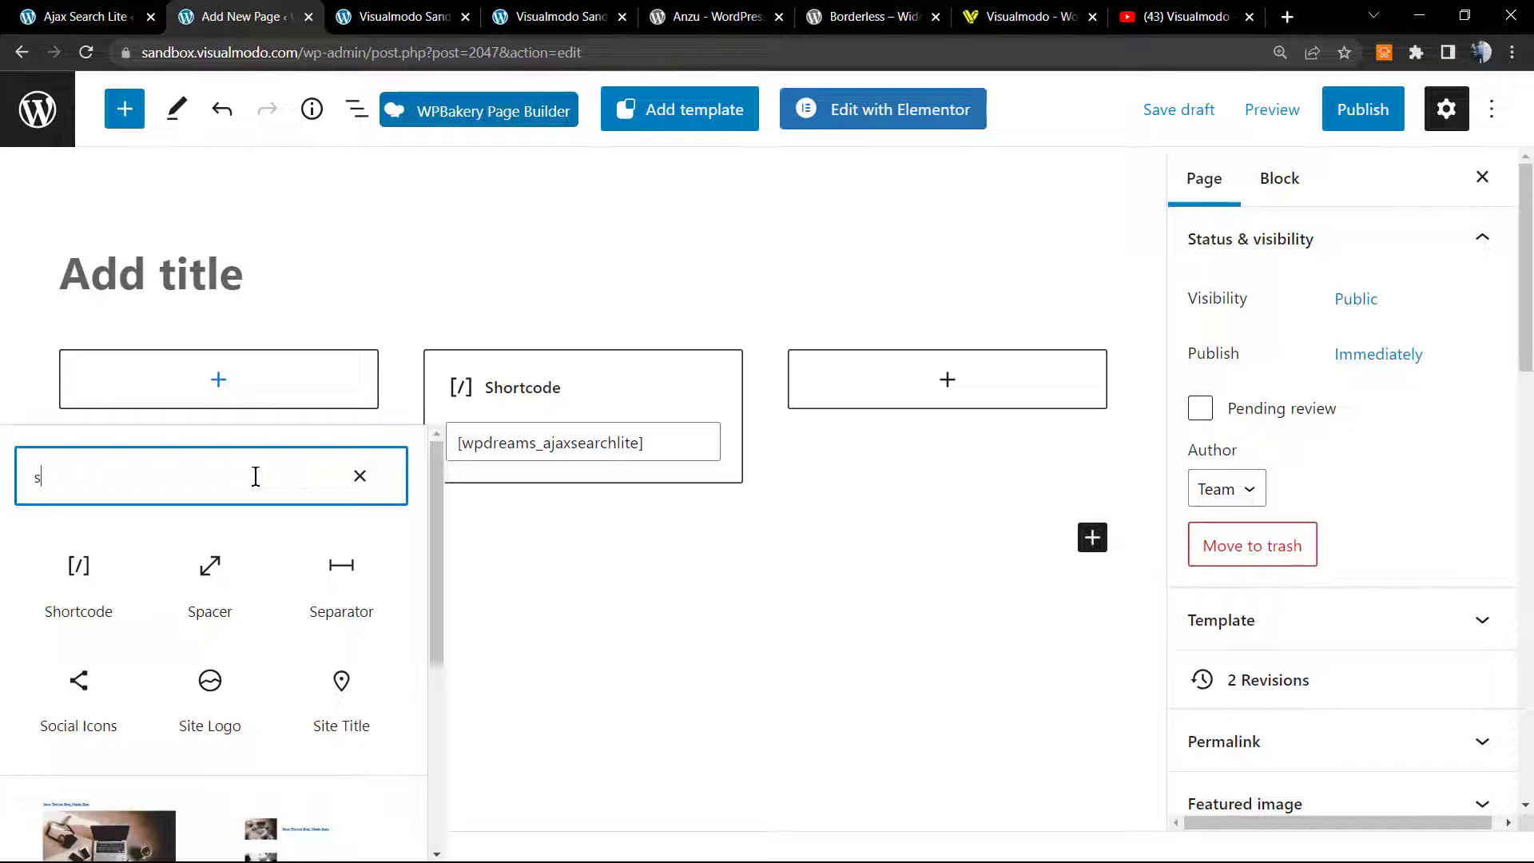
text(ea)
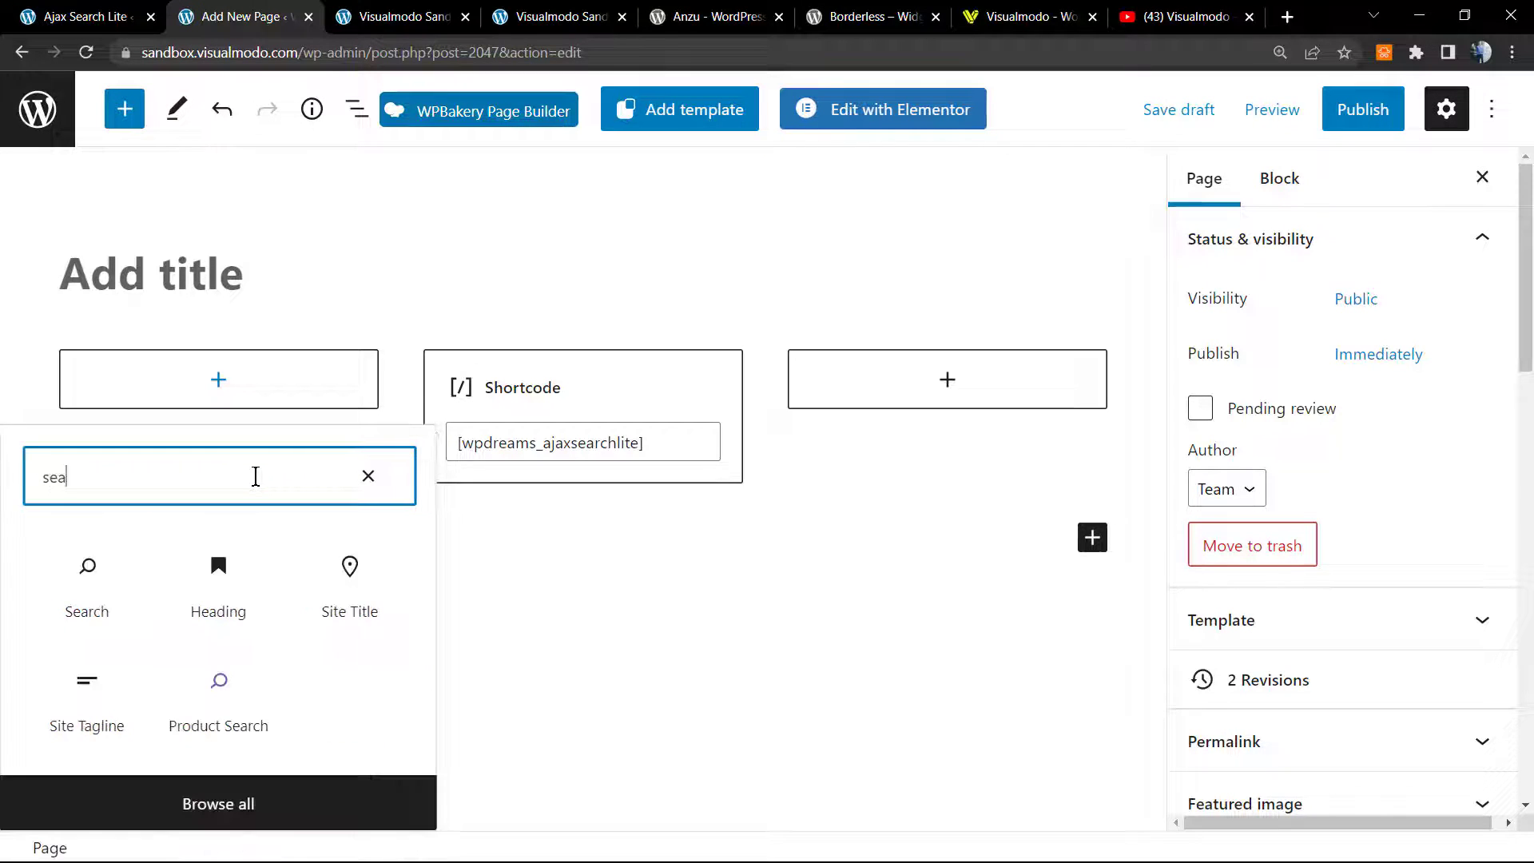
click(83, 599)
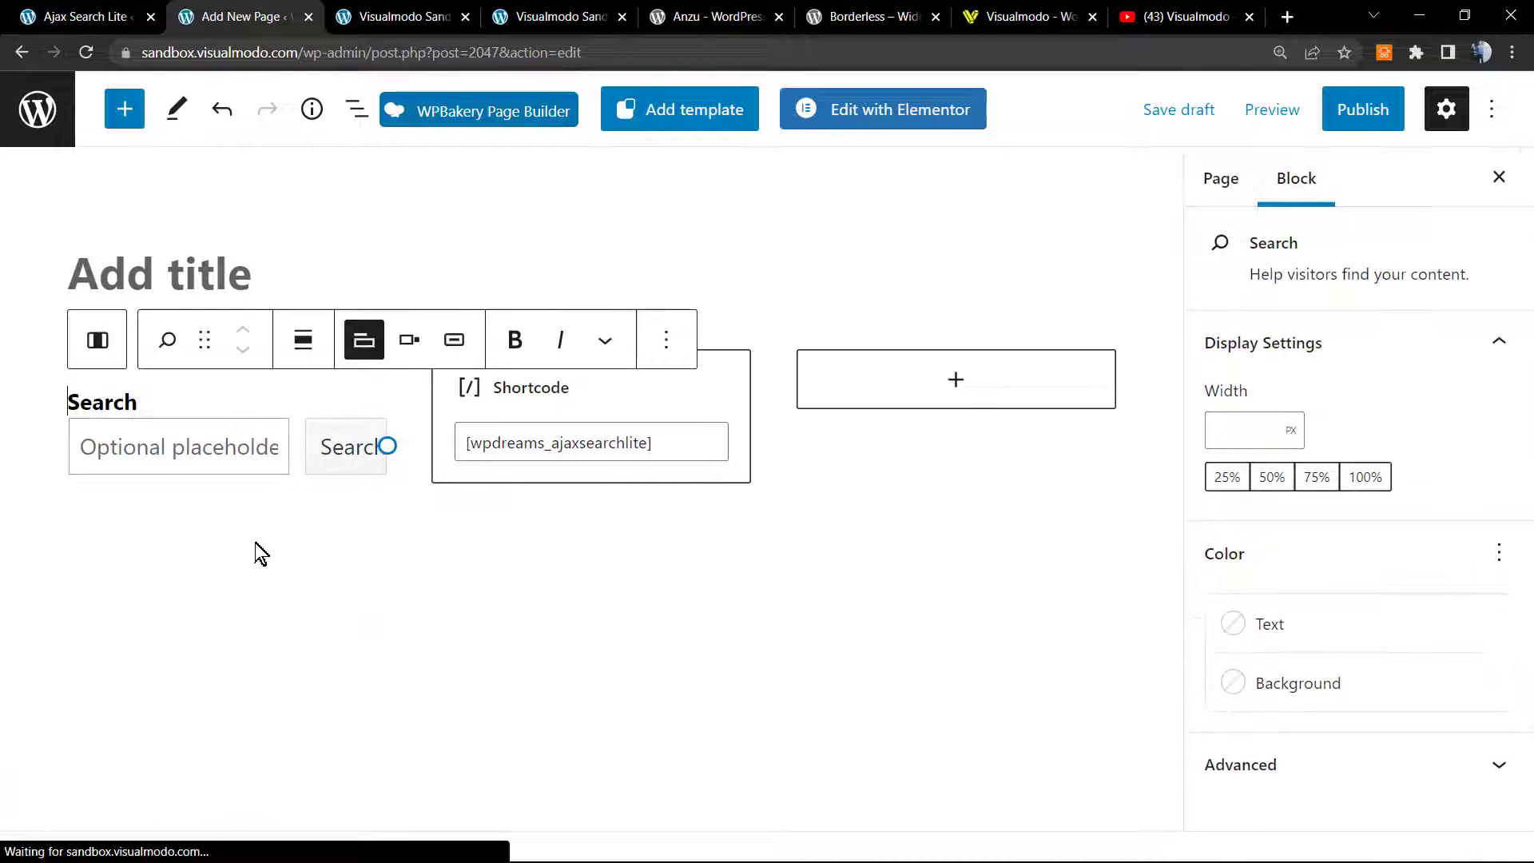
click(956, 382)
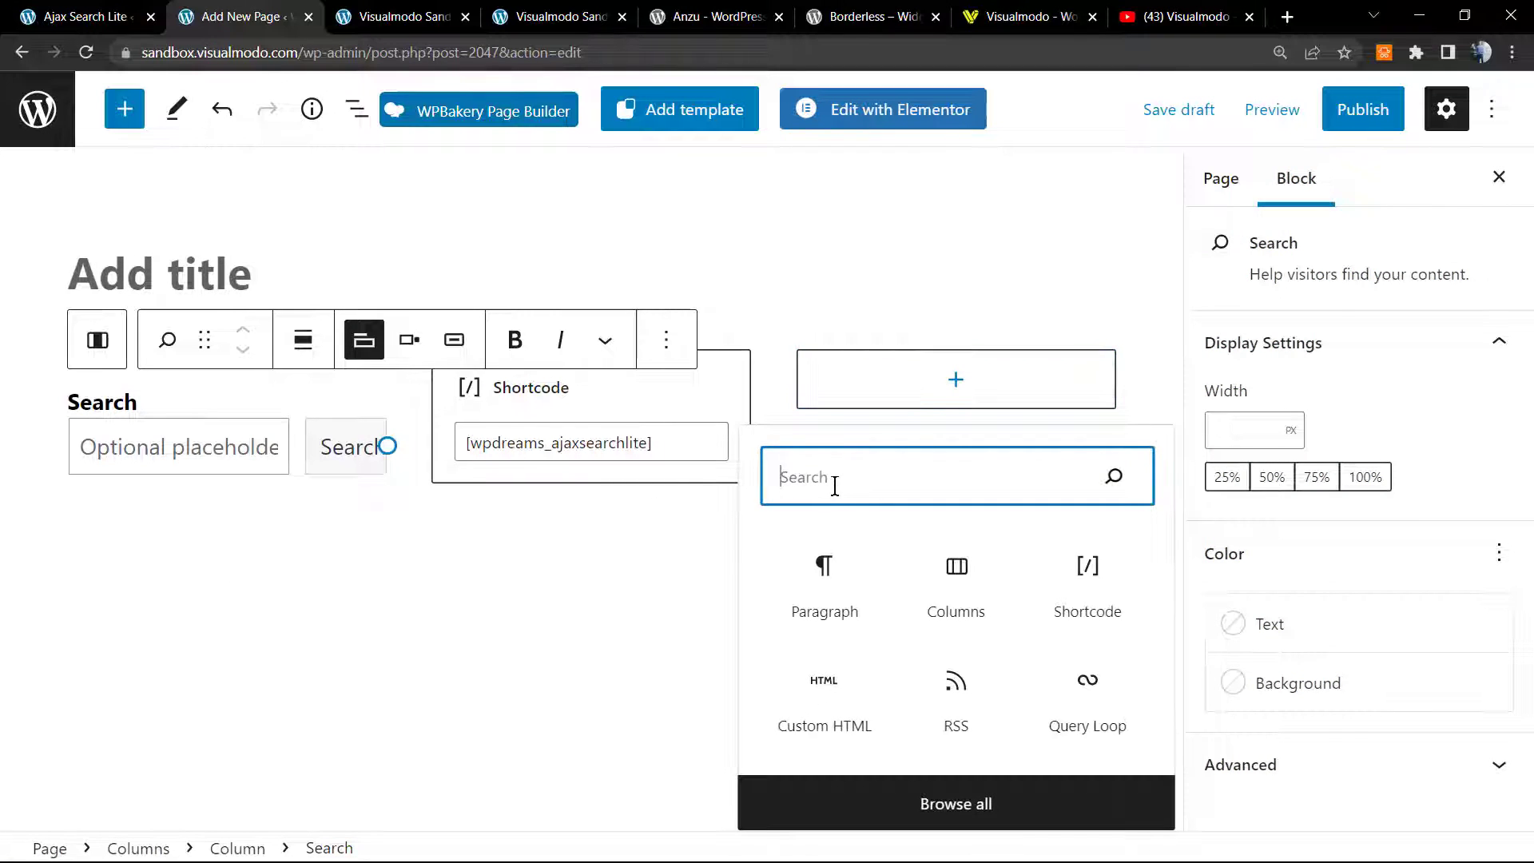
text(sear)
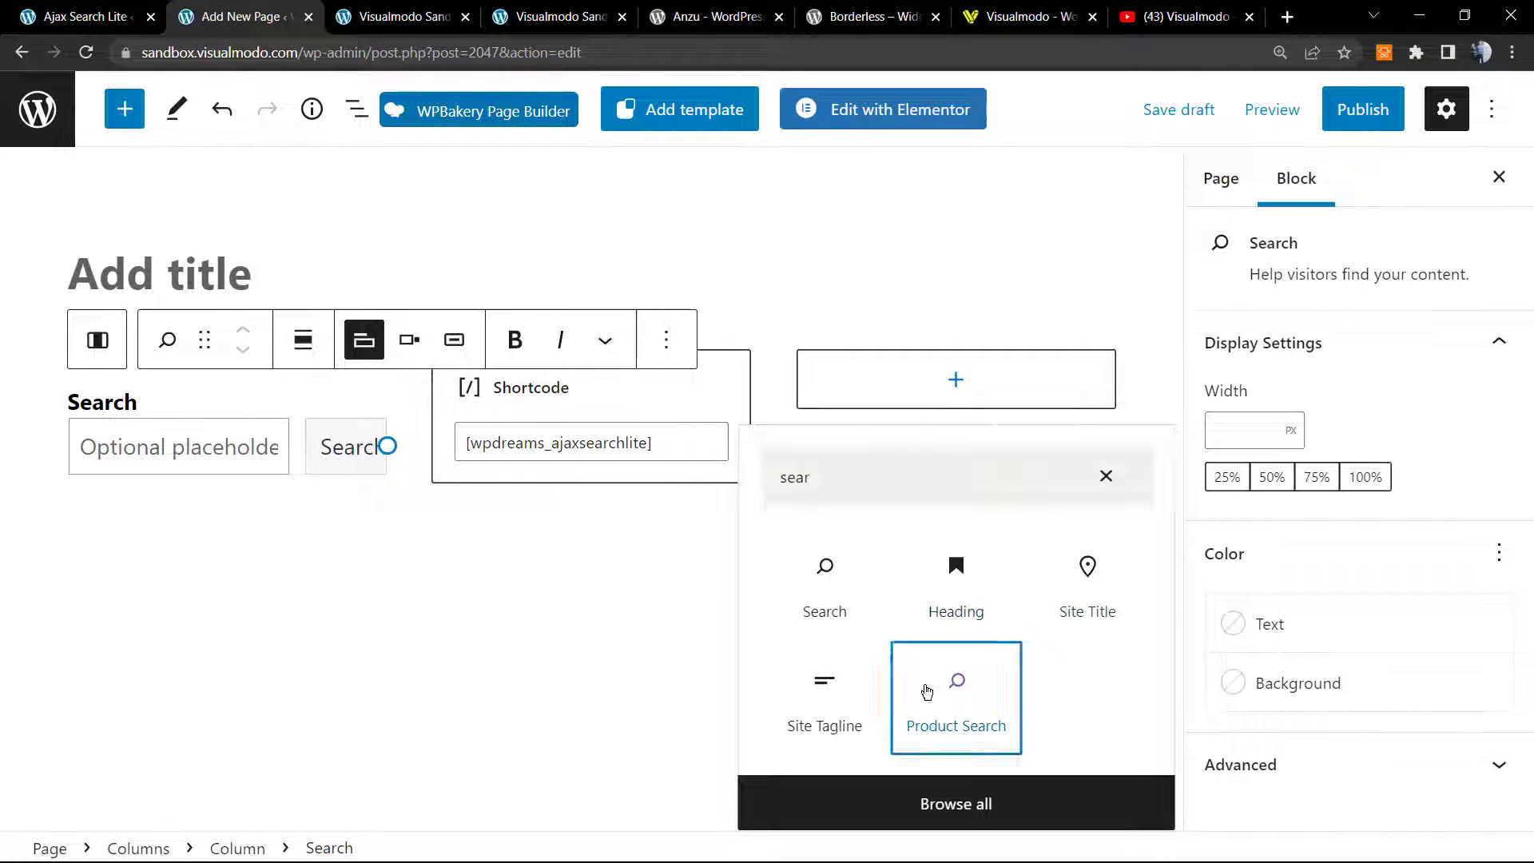
click(962, 677)
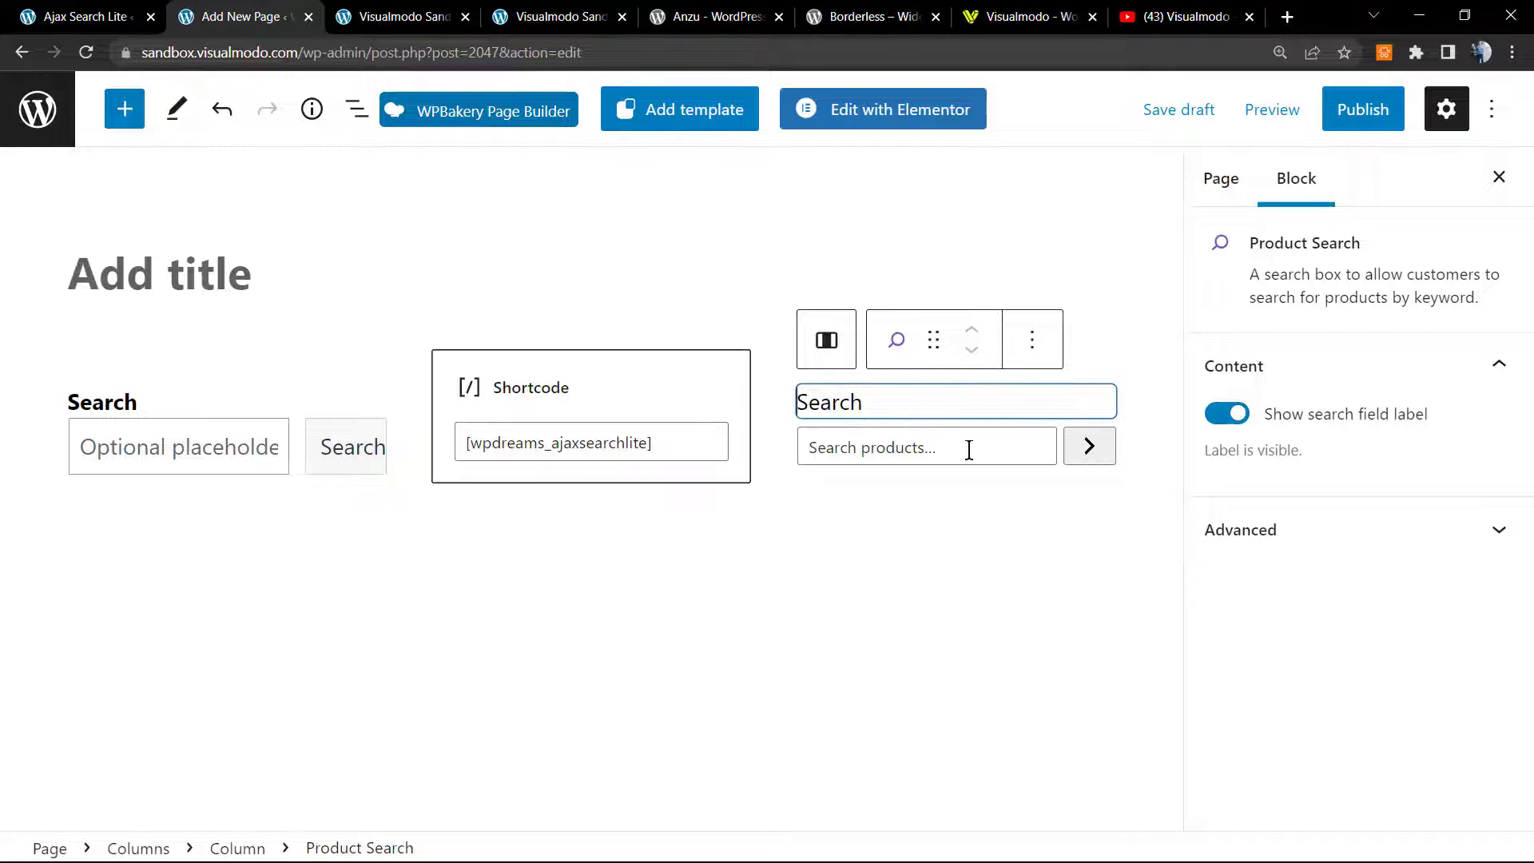
Step: Preview the page in a new tab, try sample text in all three search bars, including "edge" in the middle one, and return to the editor
click(1270, 109)
click(1147, 337)
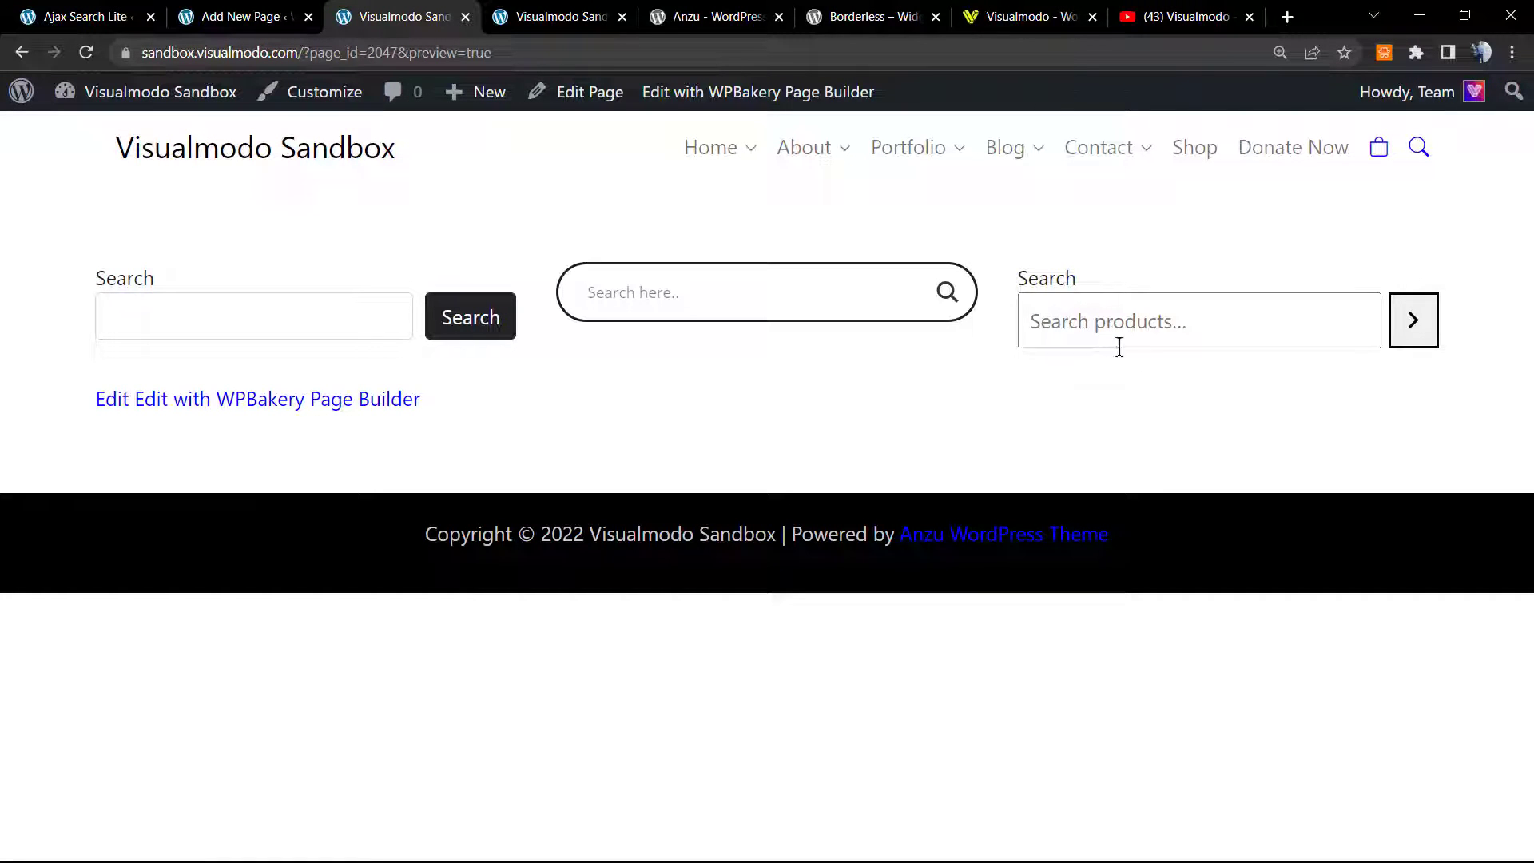
click(214, 324)
text(ededed)
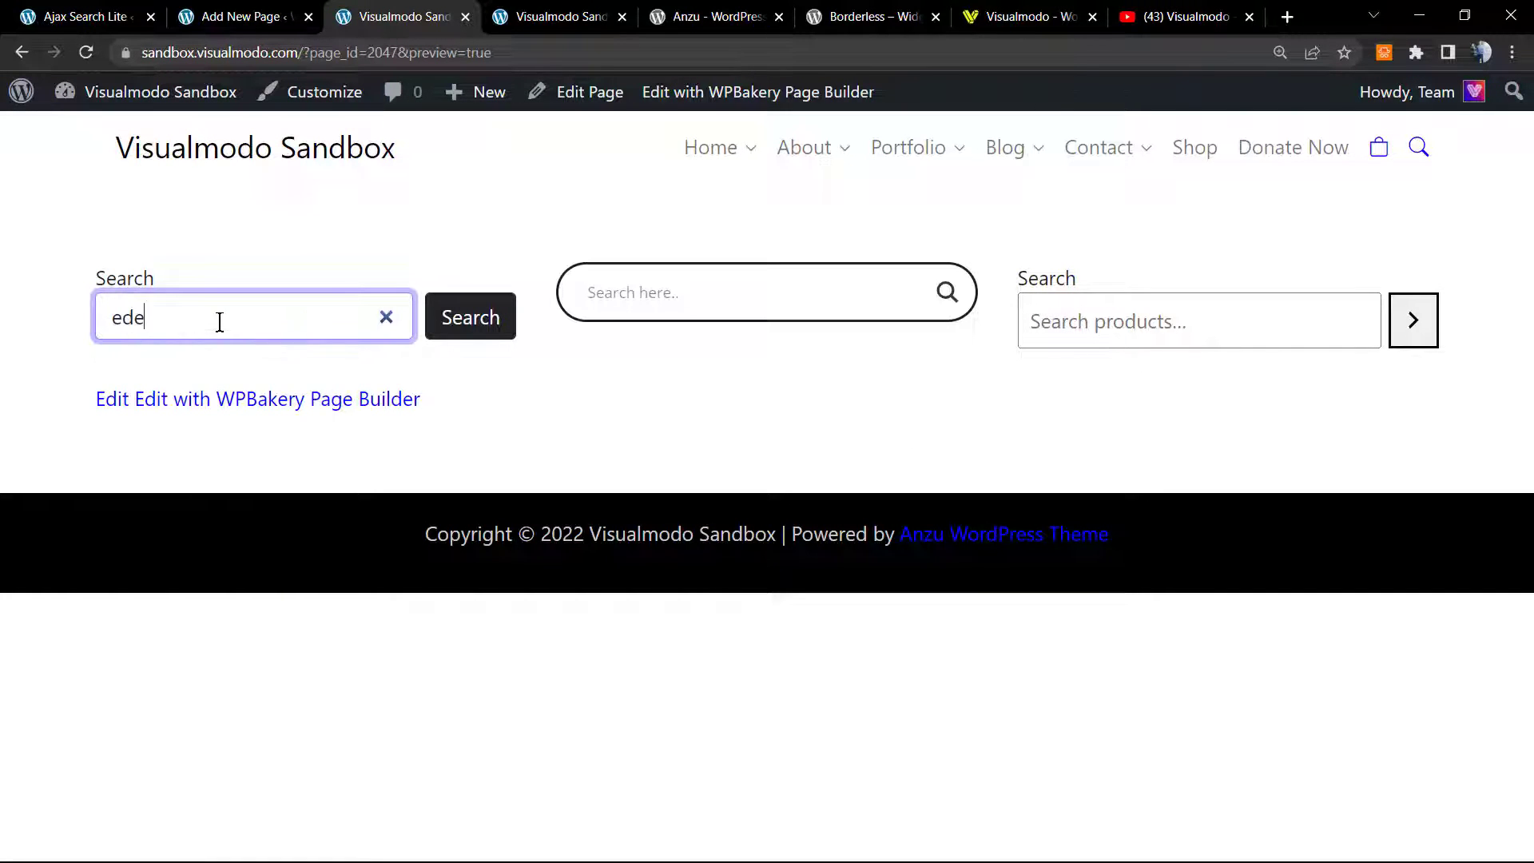
click(709, 290)
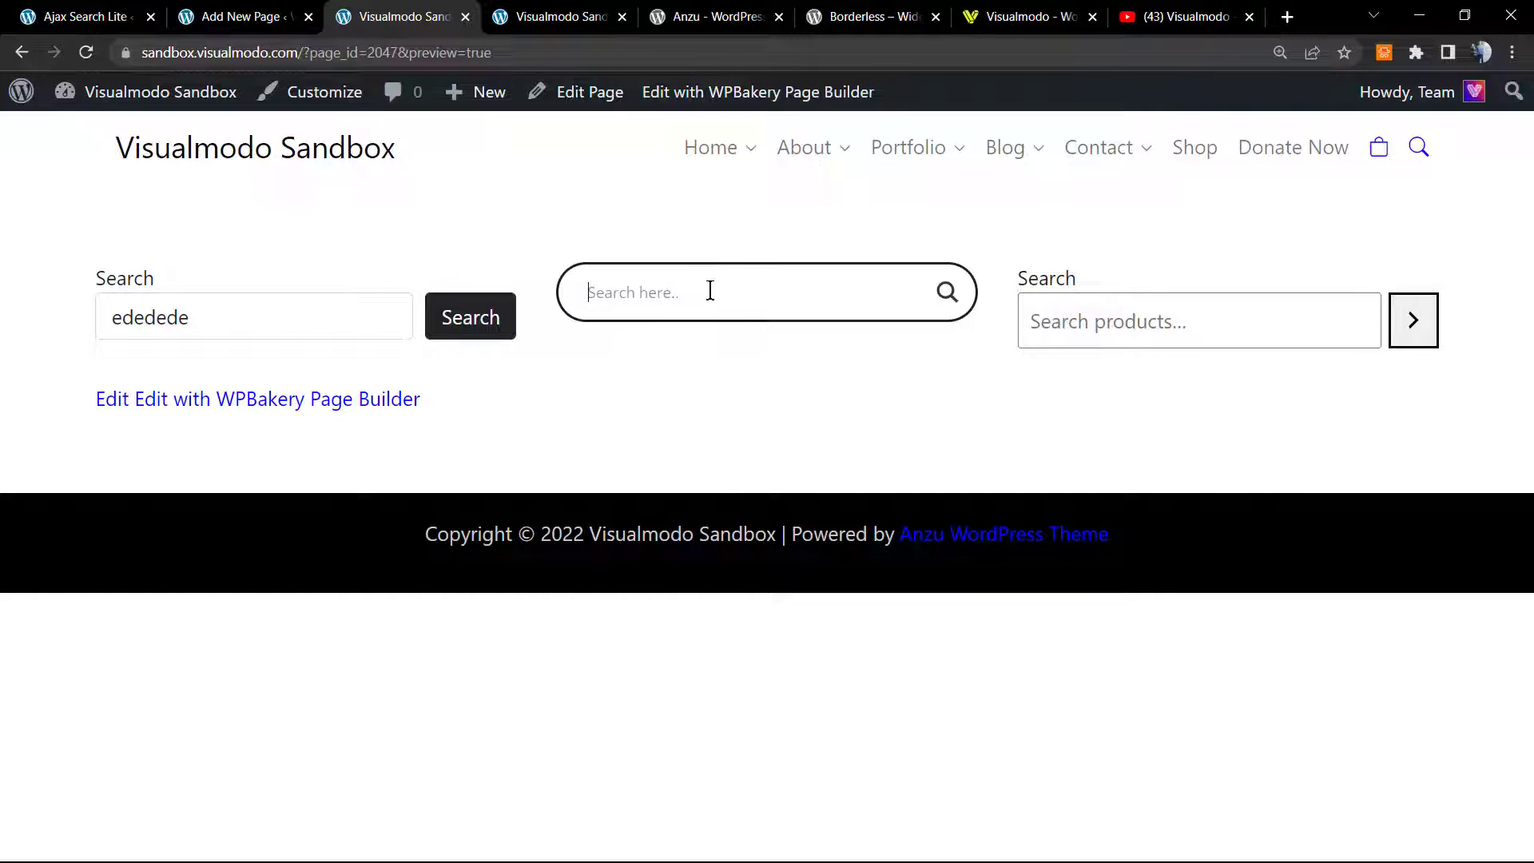
text(edg)
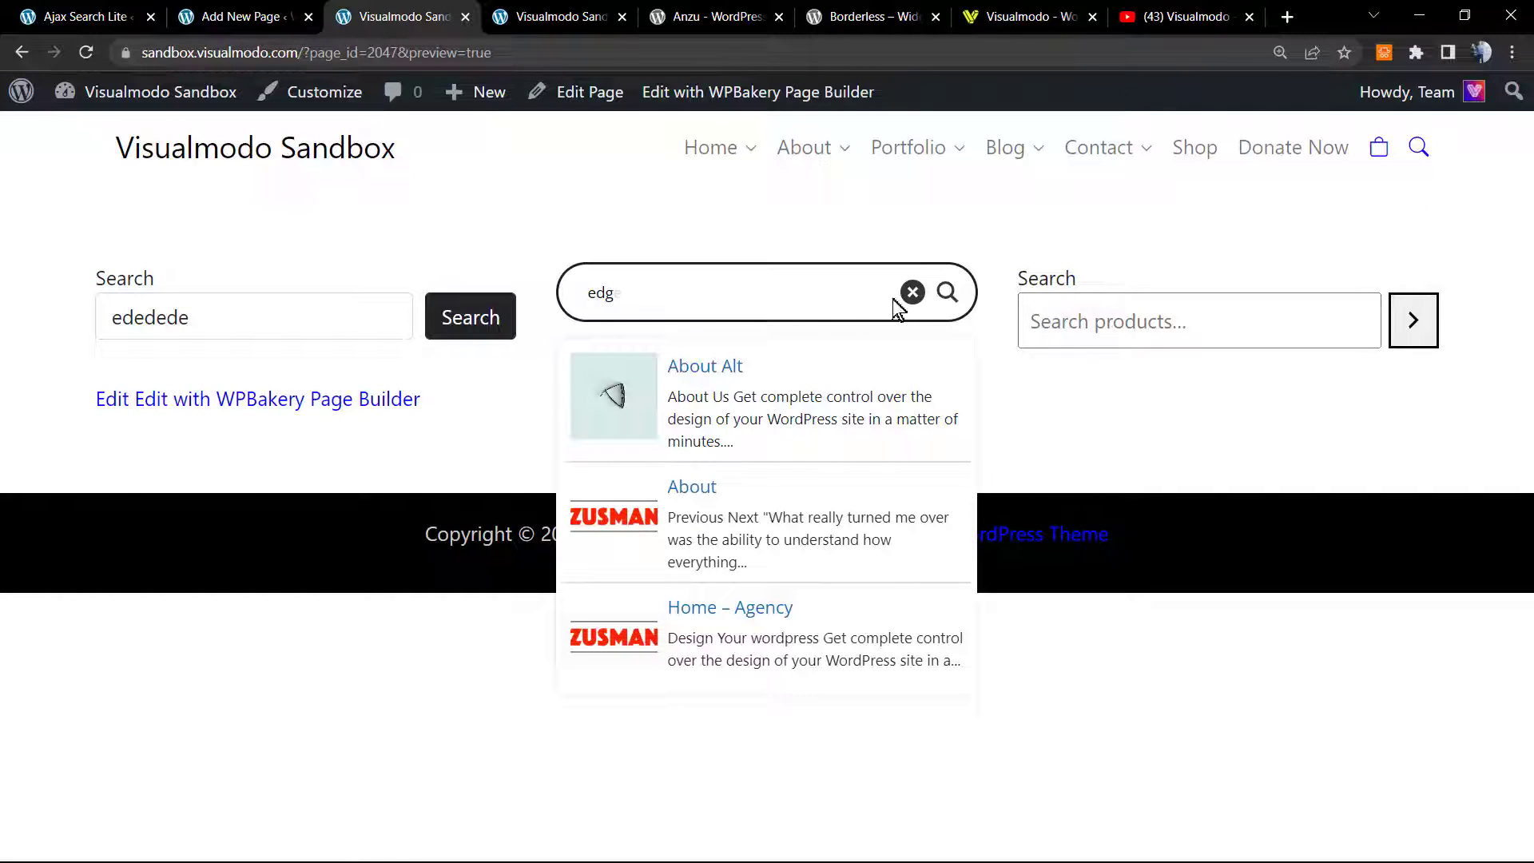
click(1134, 321)
text(ed45er)
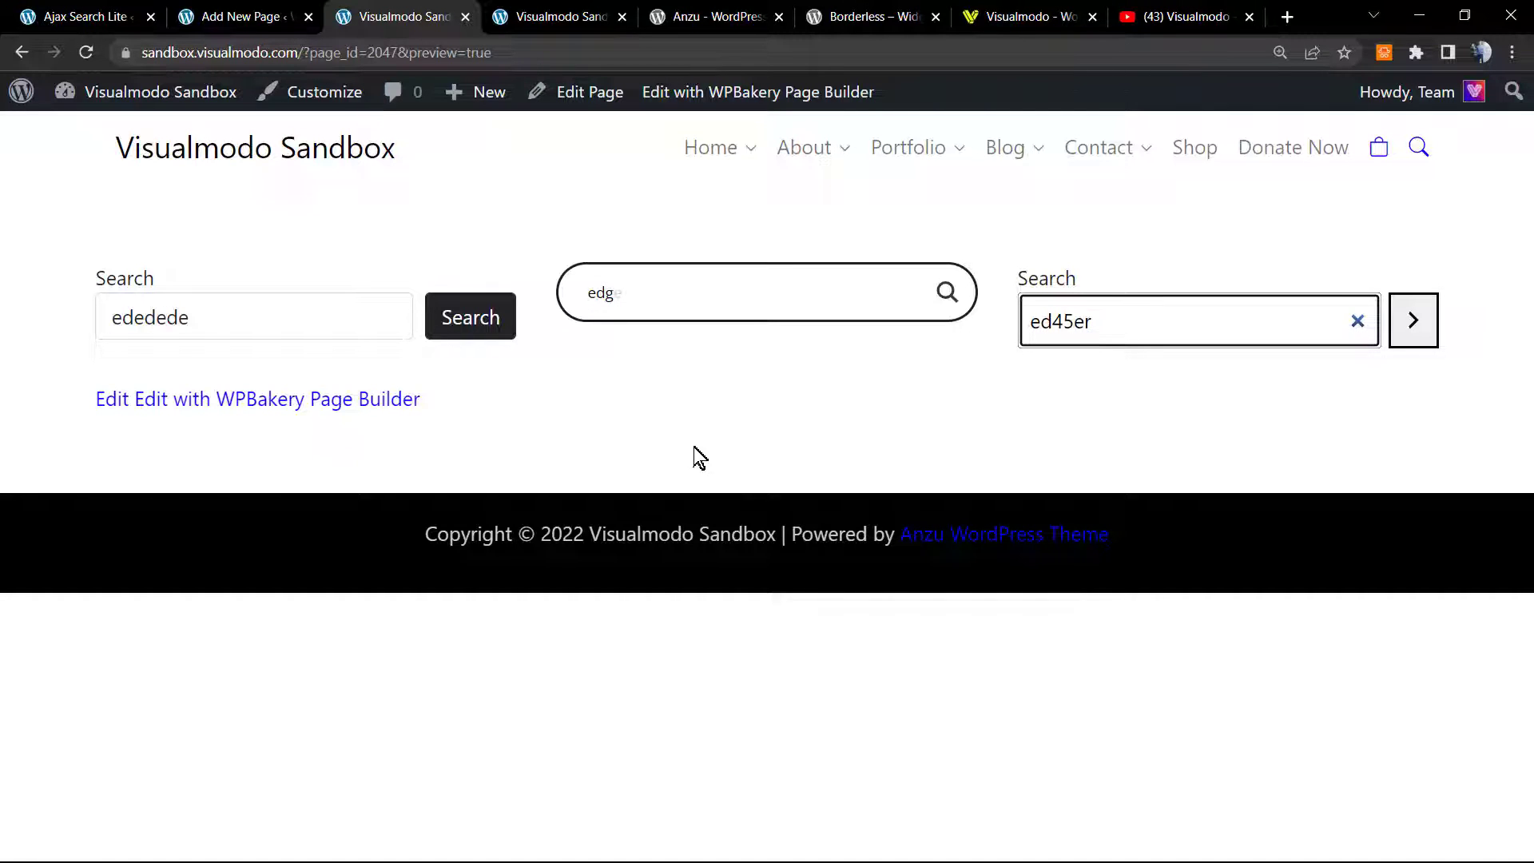
double_click(649, 295)
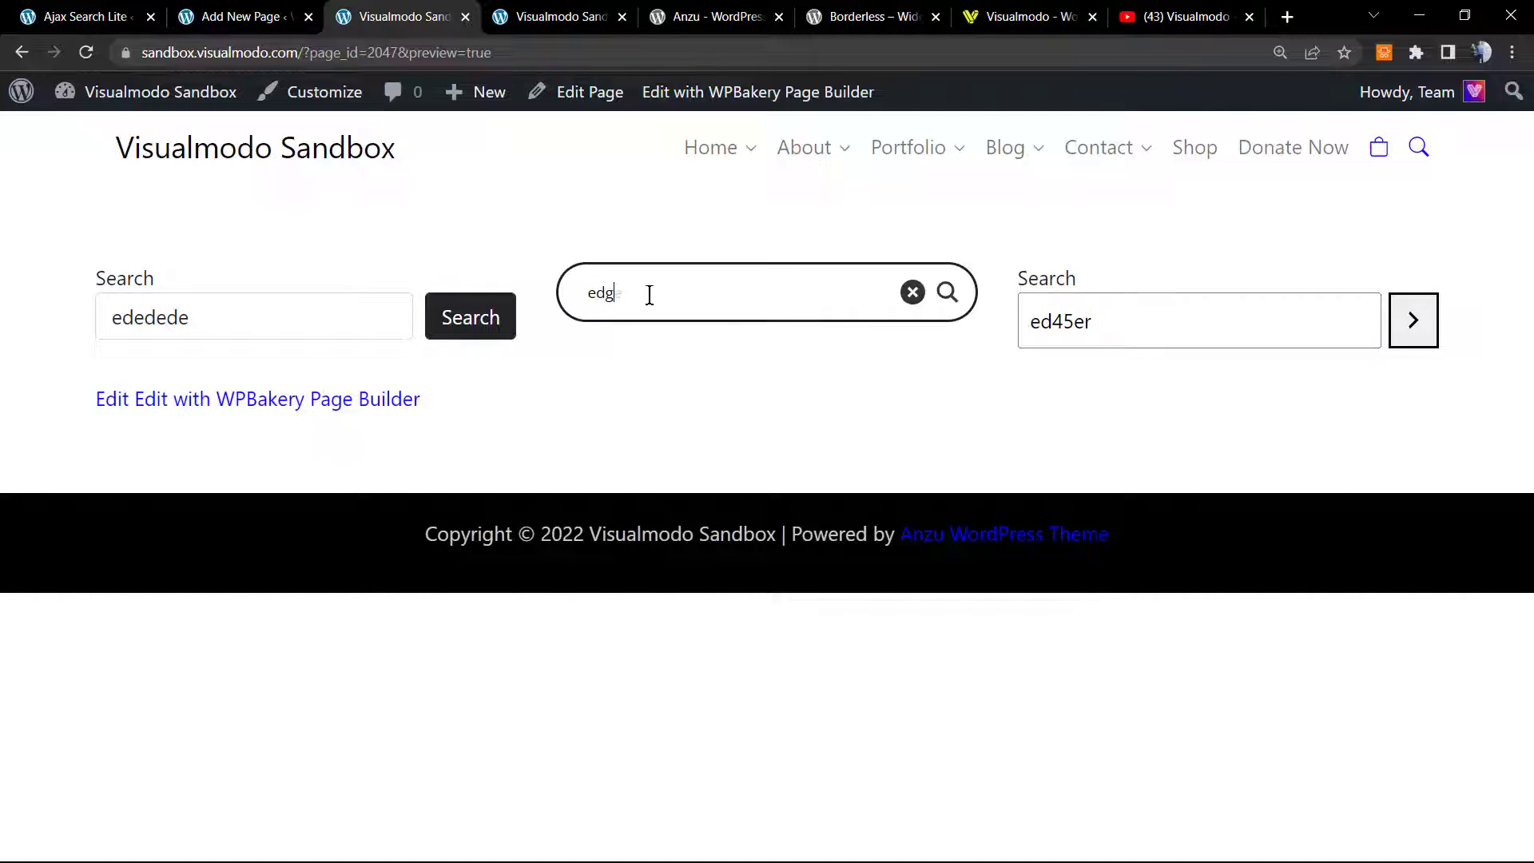
click(317, 10)
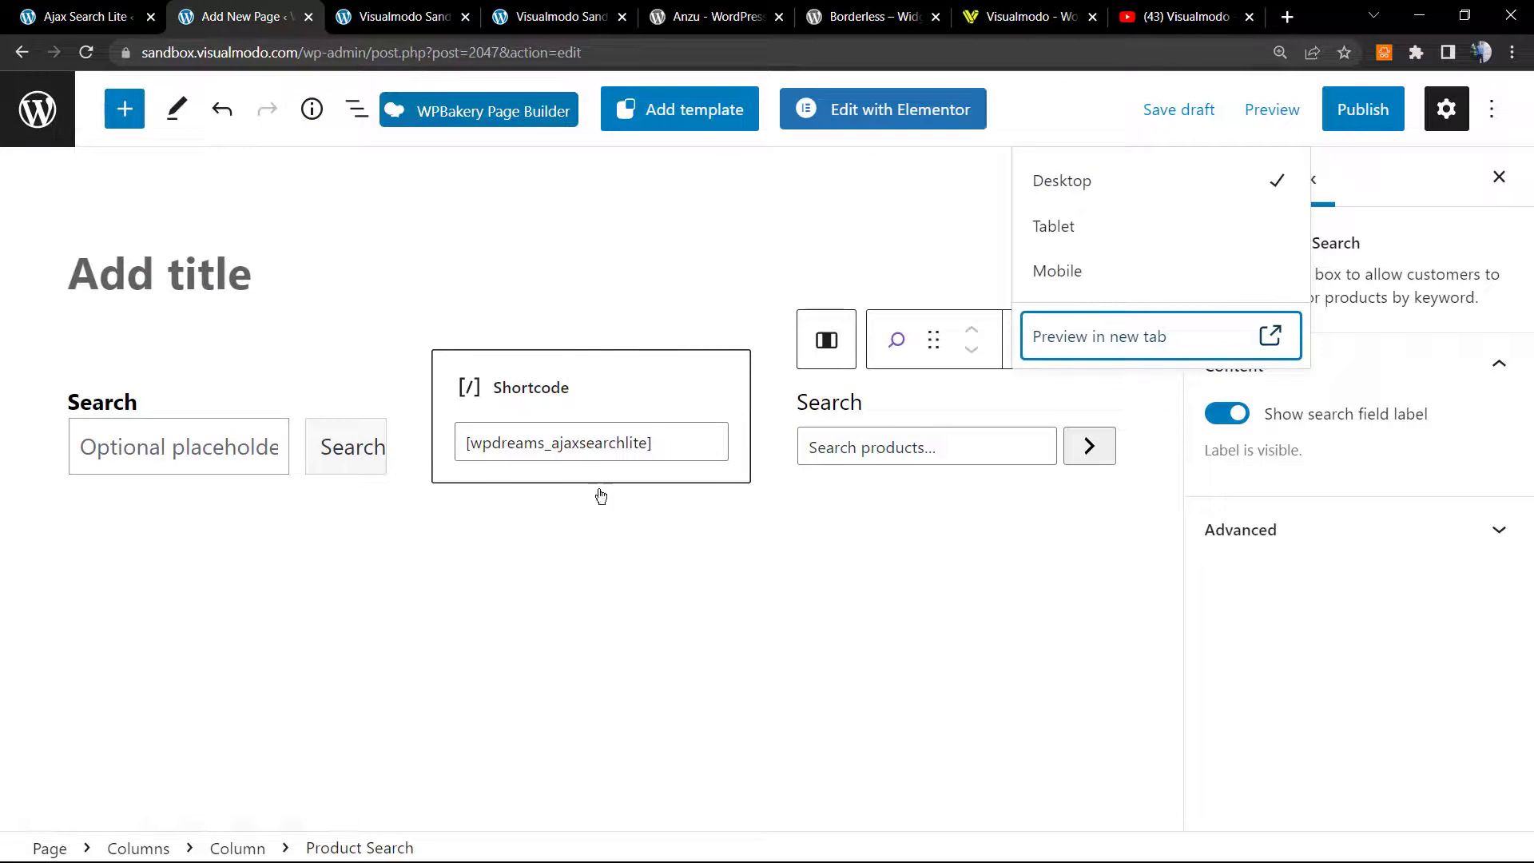
Step: Switch the page to the WPBakery Page Builder backend editor and delete the existing row containing the shortcode
click(441, 112)
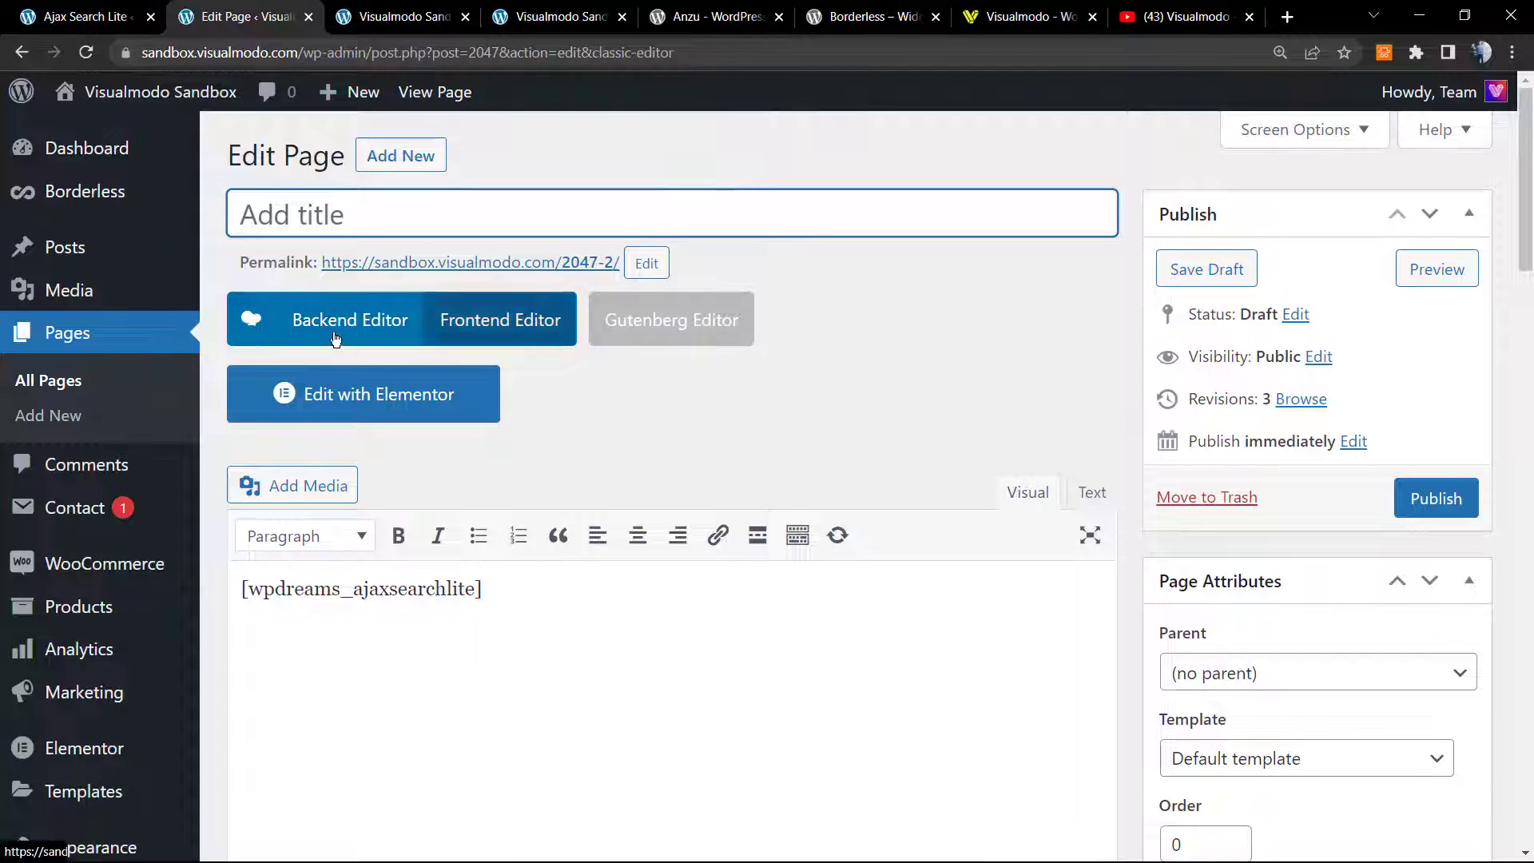
click(367, 319)
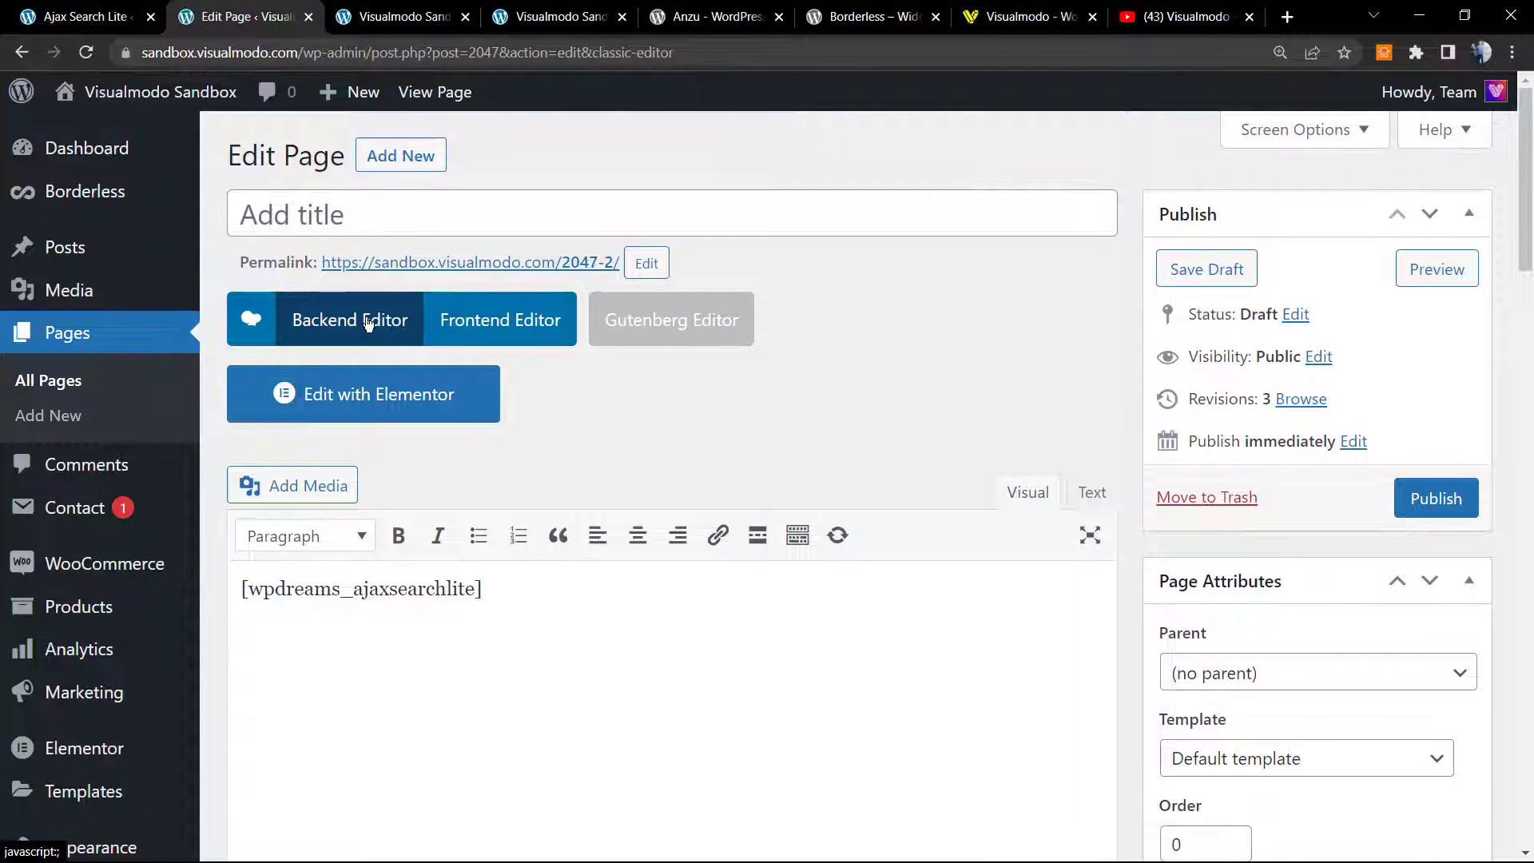
scroll(566, 508, down, 3)
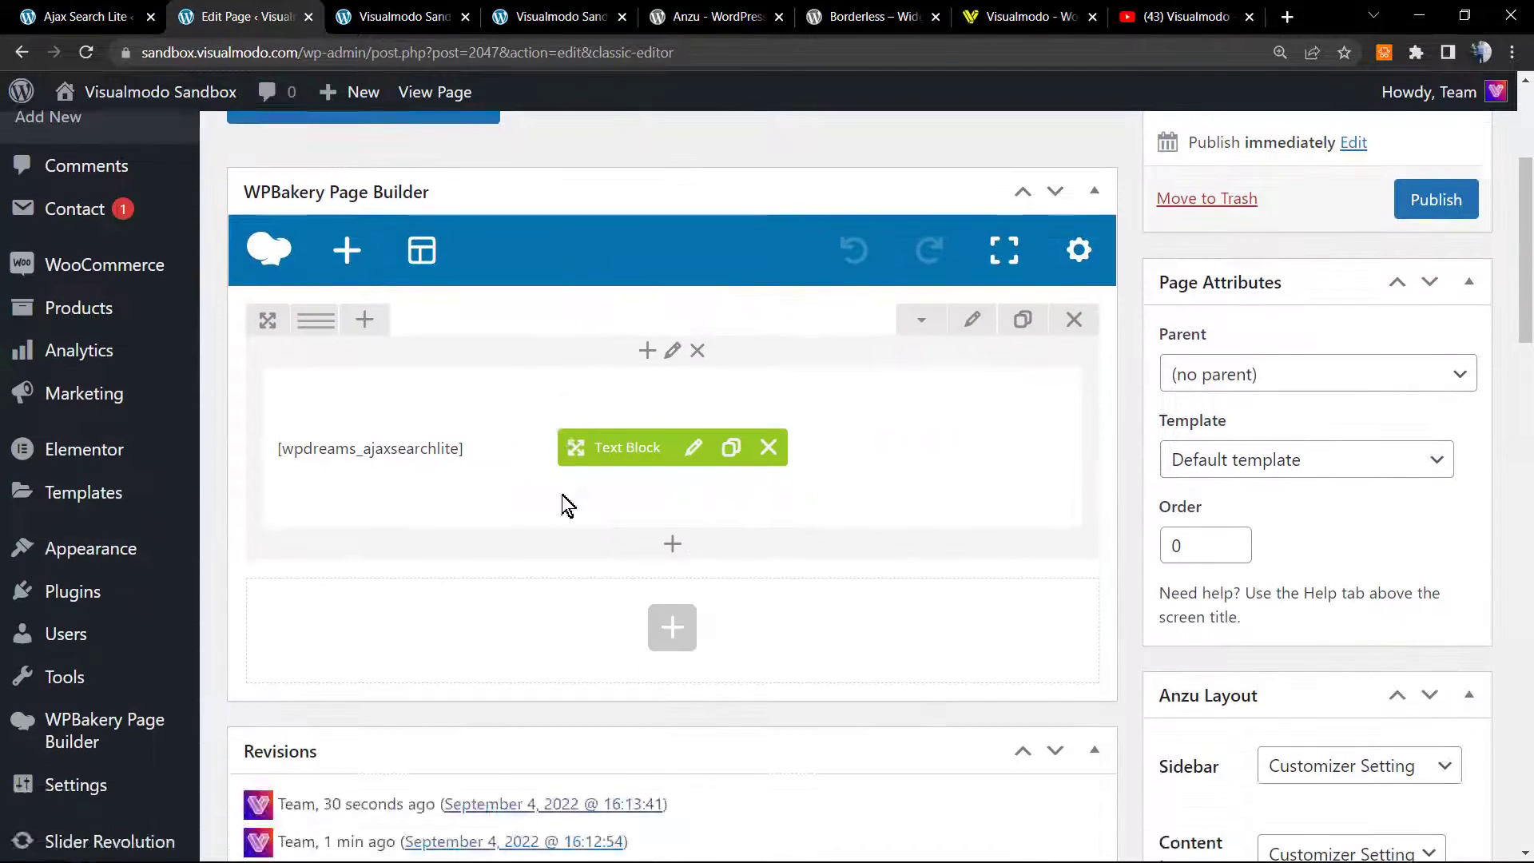
scroll(905, 458, up, 2)
click(1074, 518)
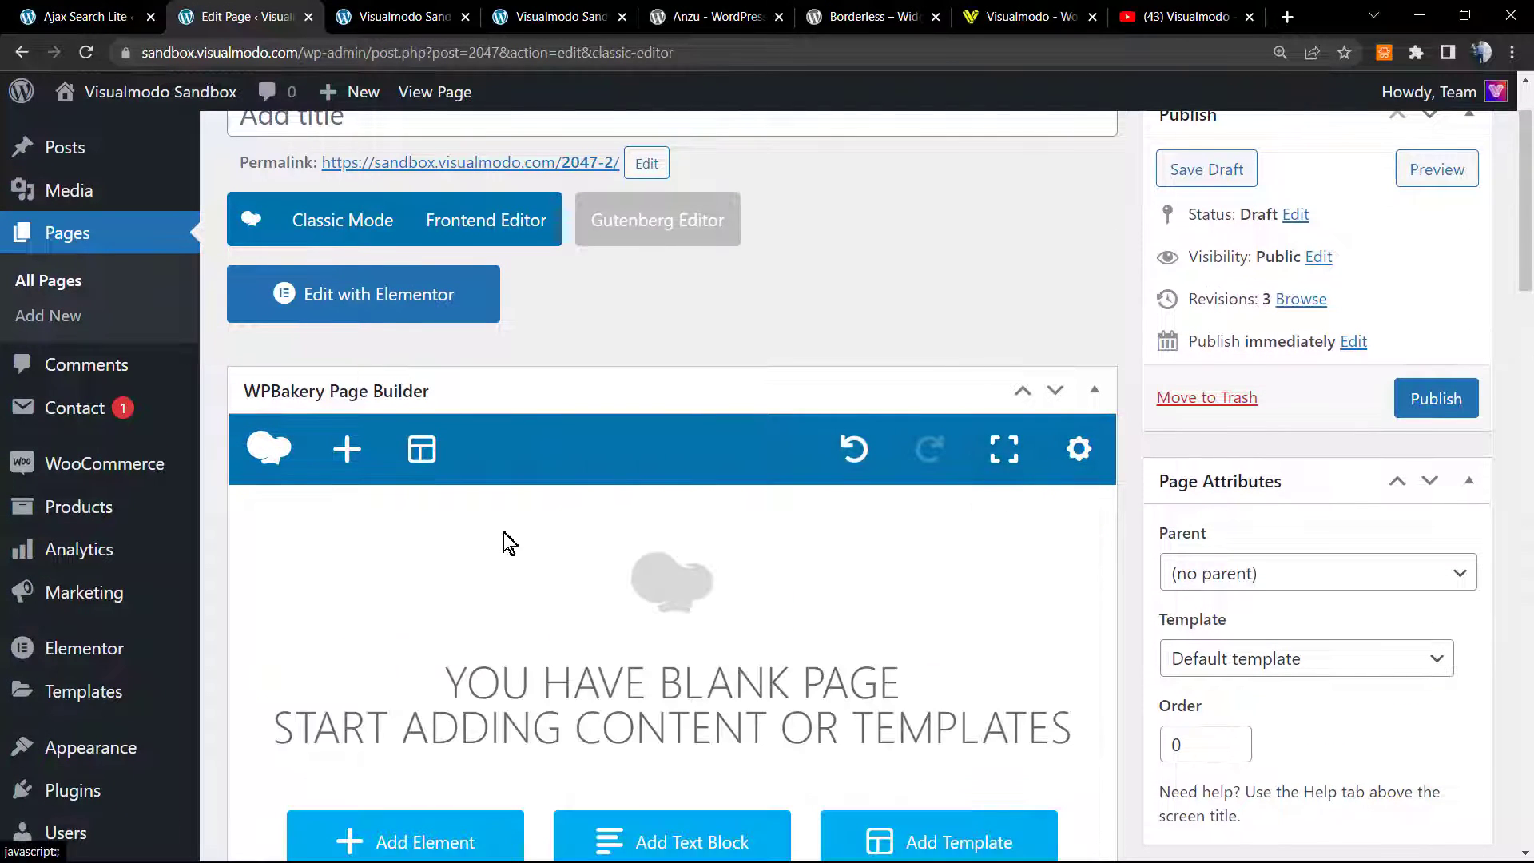
Step: Add a Text Block element to the blank WPBakery page, finding it with the search term "text"
scroll(488, 575, down, 2)
click(415, 647)
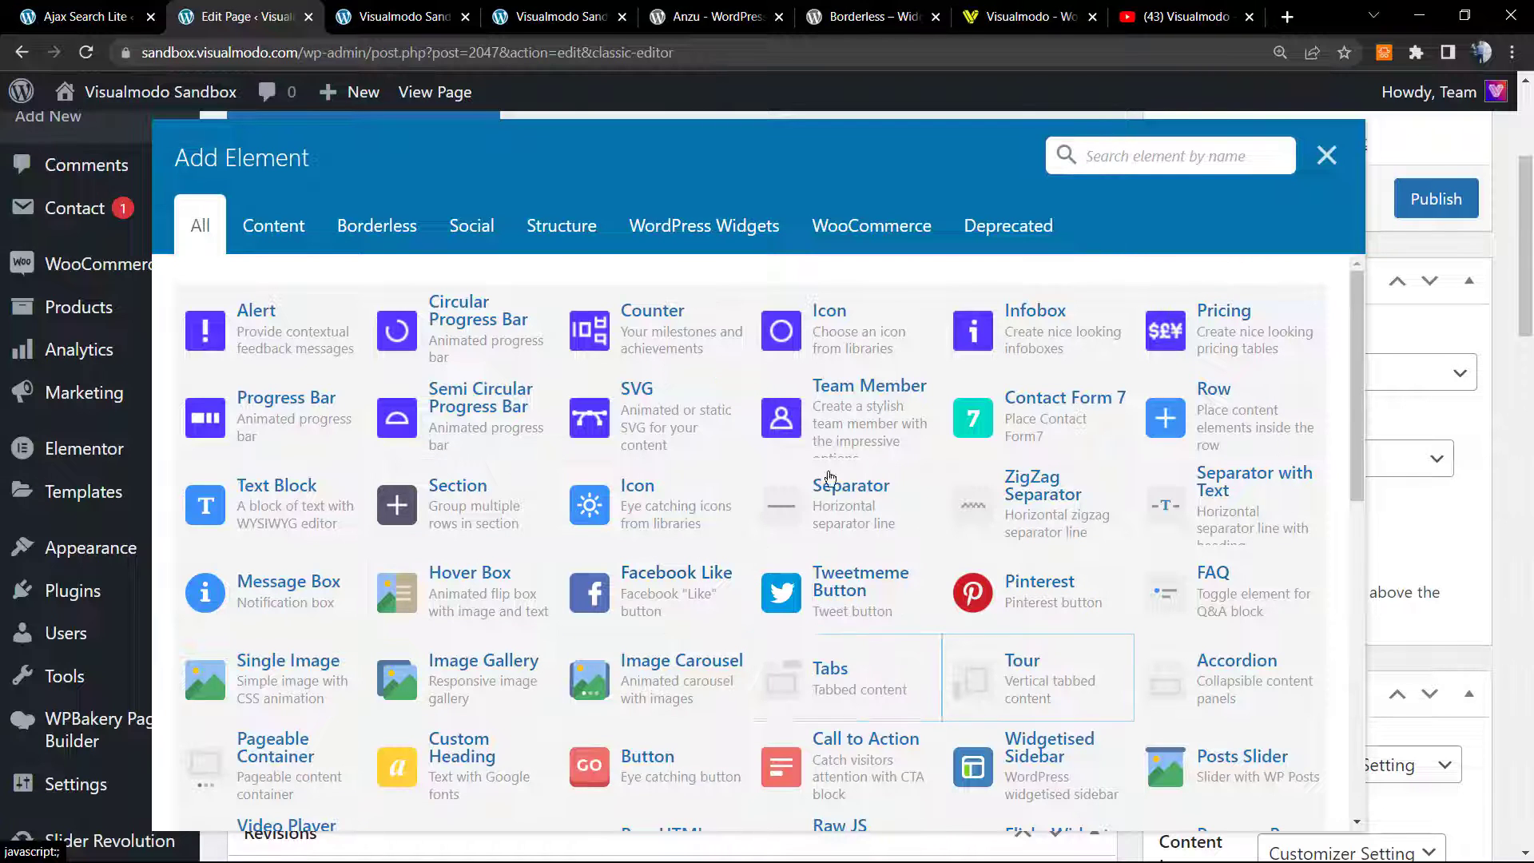
click(1192, 152)
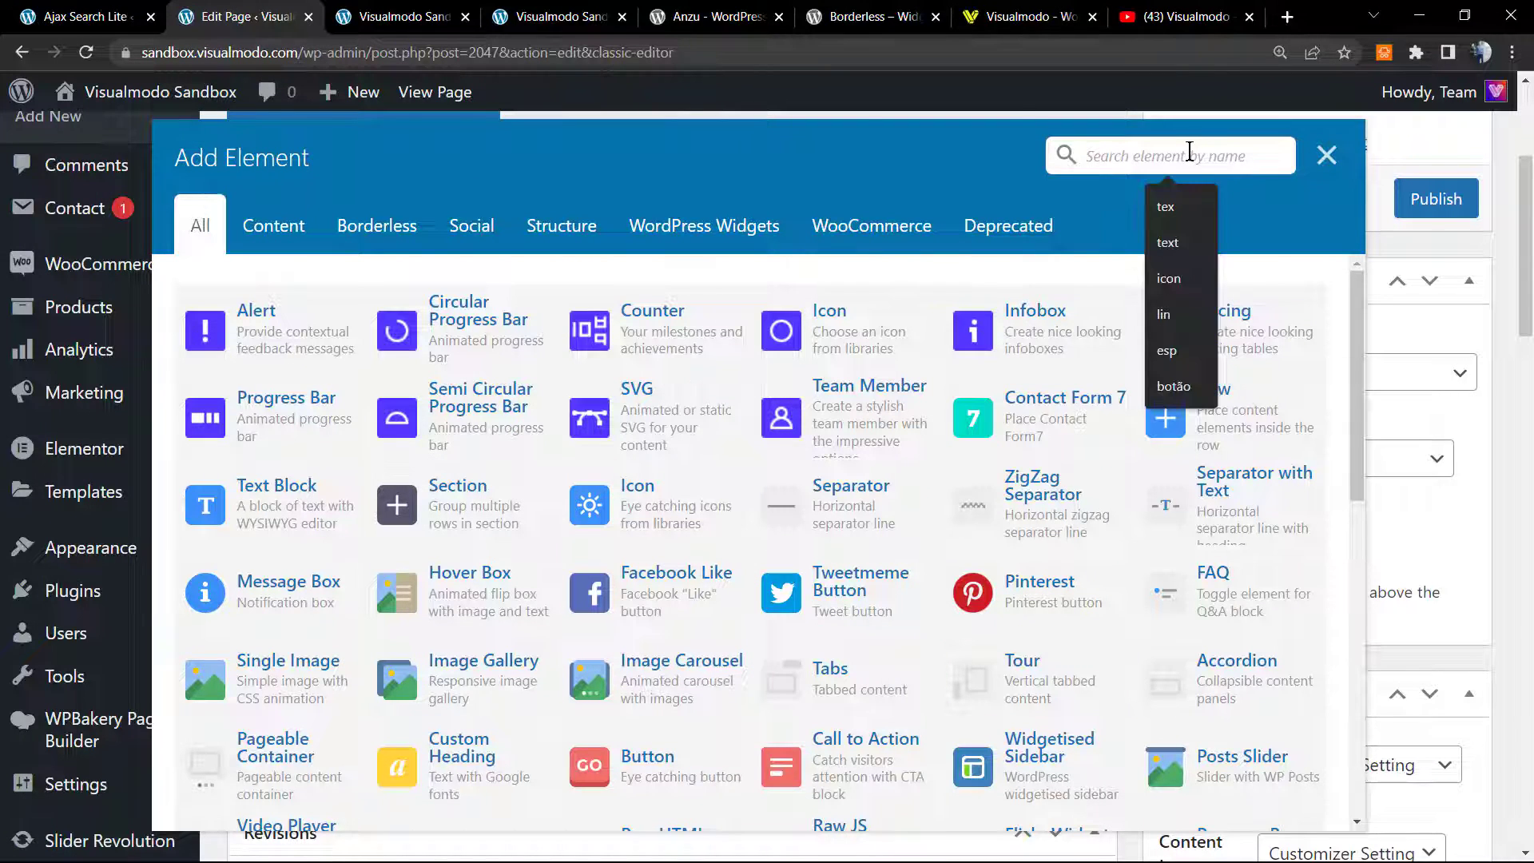
text(text)
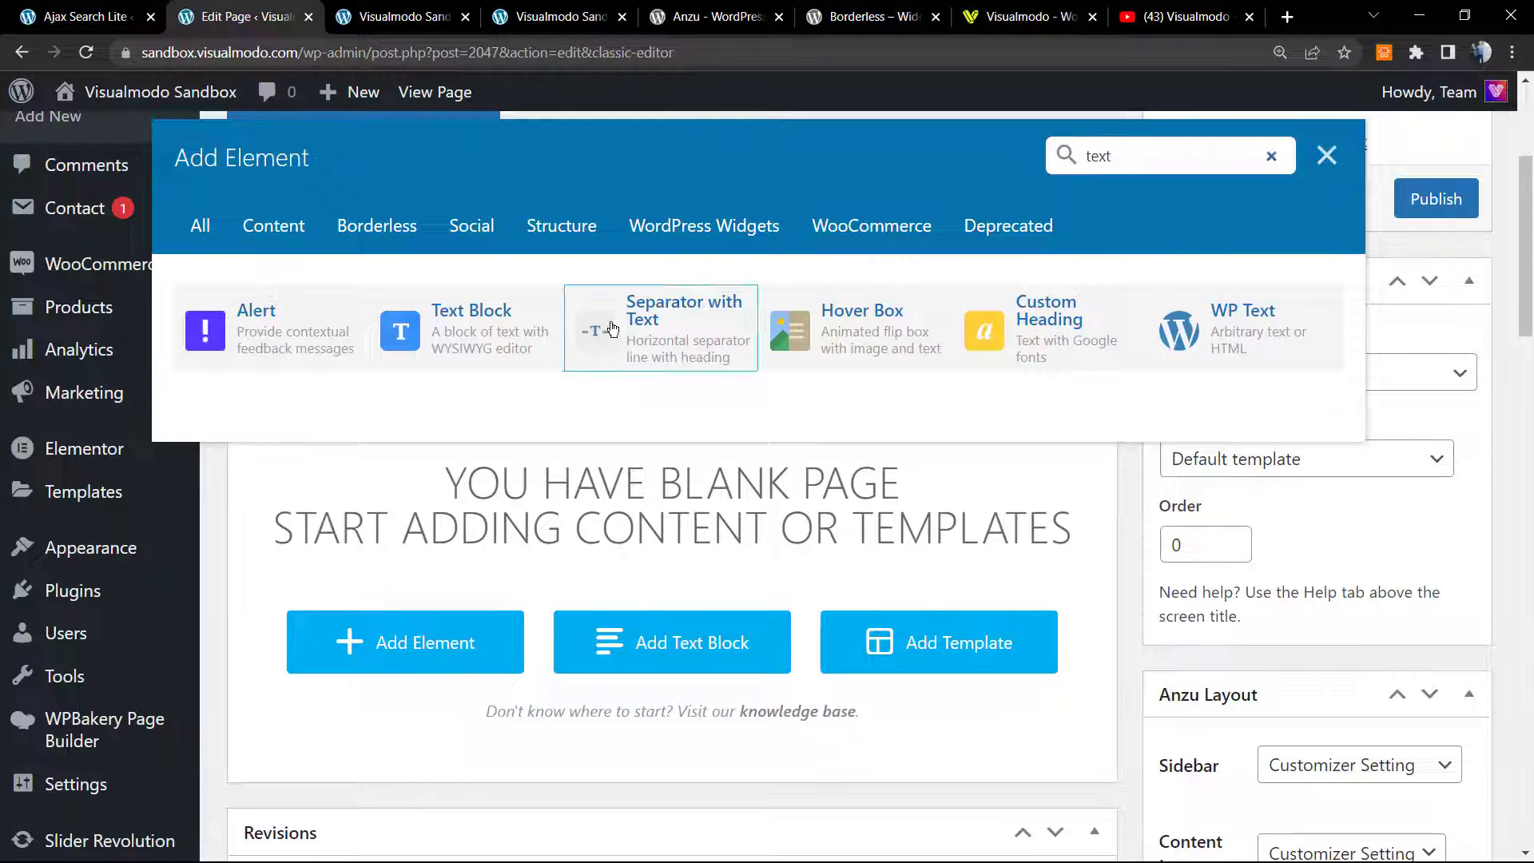
click(506, 339)
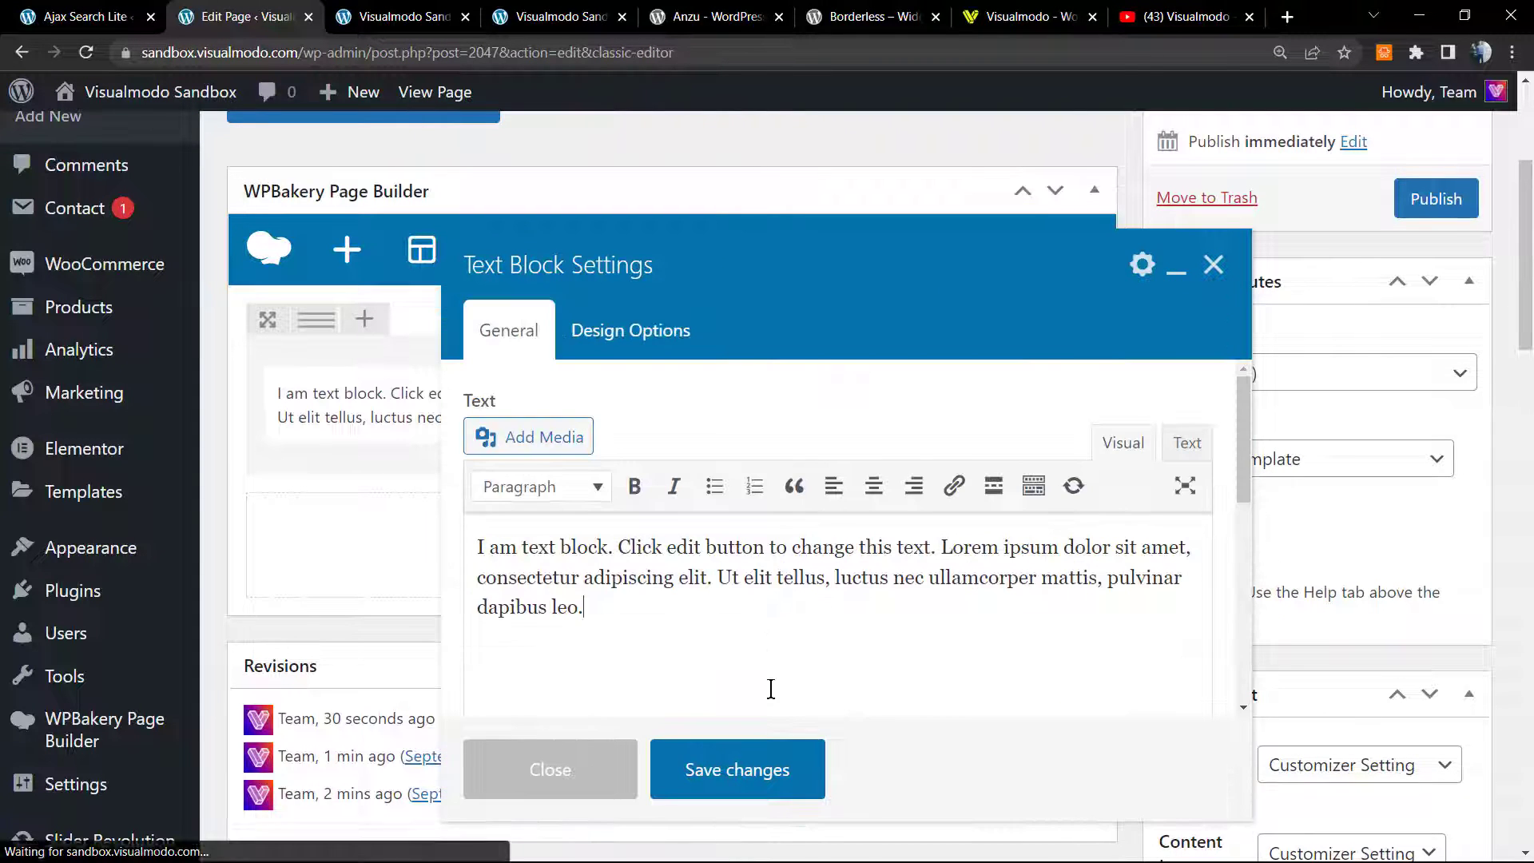
Step: Add the line "Search Here" above the text block's placeholder text, formatted as a centered Heading 2
click(466, 542)
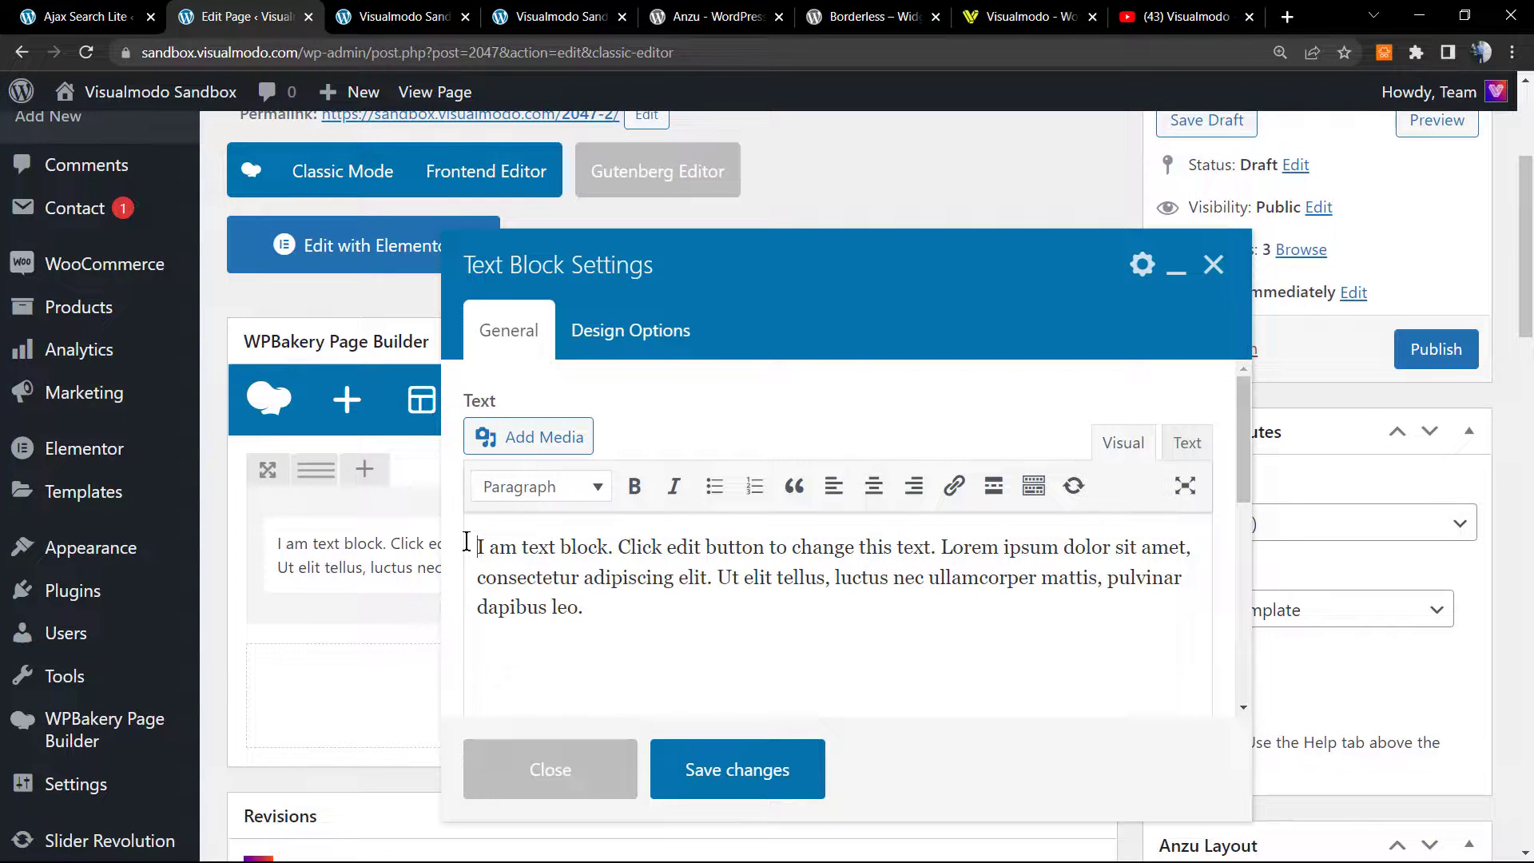
key(Return)
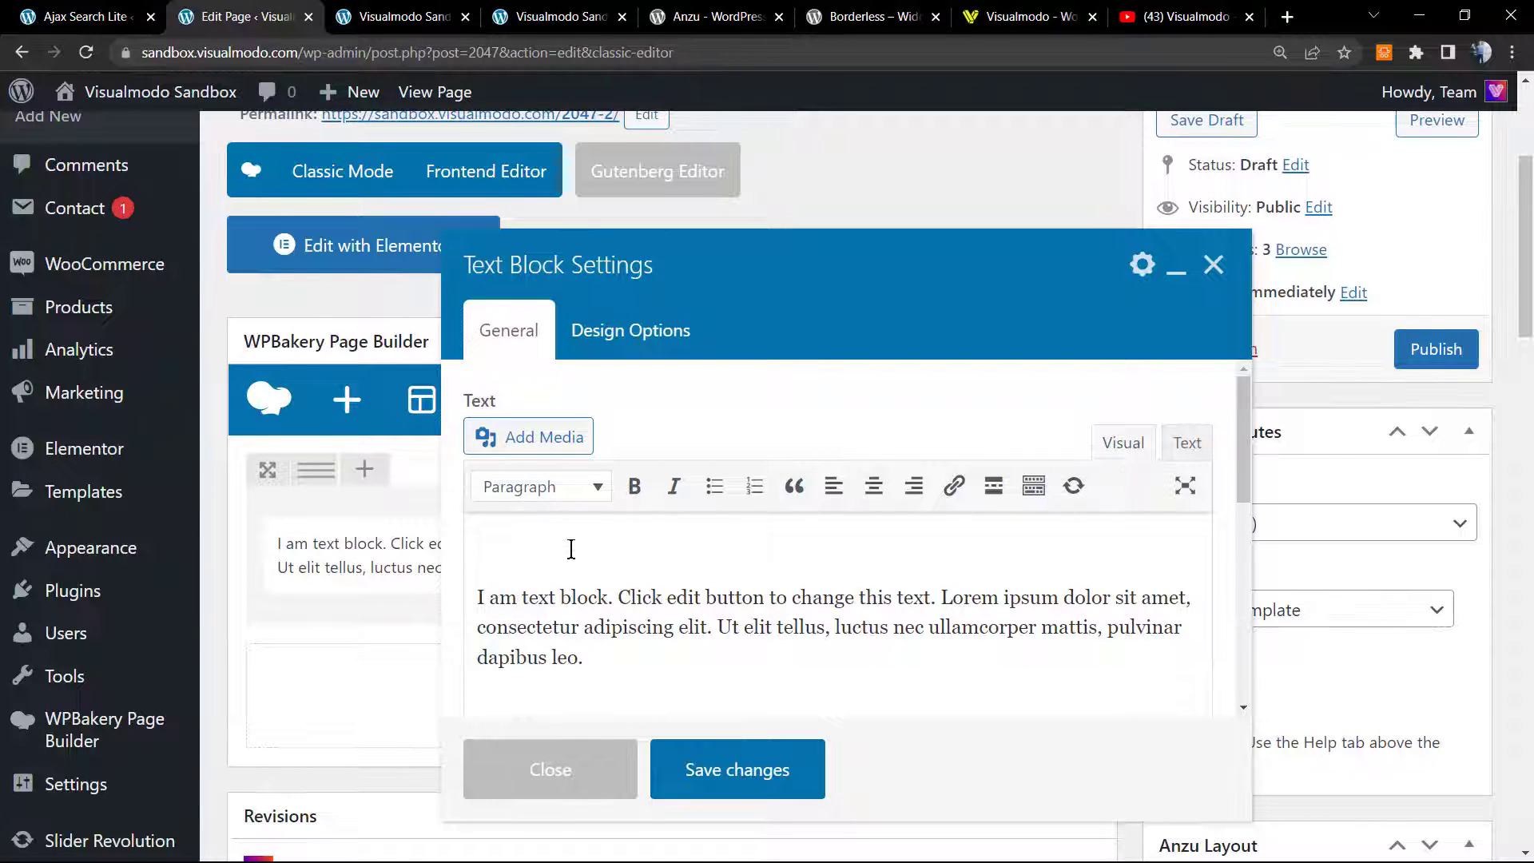
text(Search Here)
drag(585, 548, 557, 525)
click(543, 489)
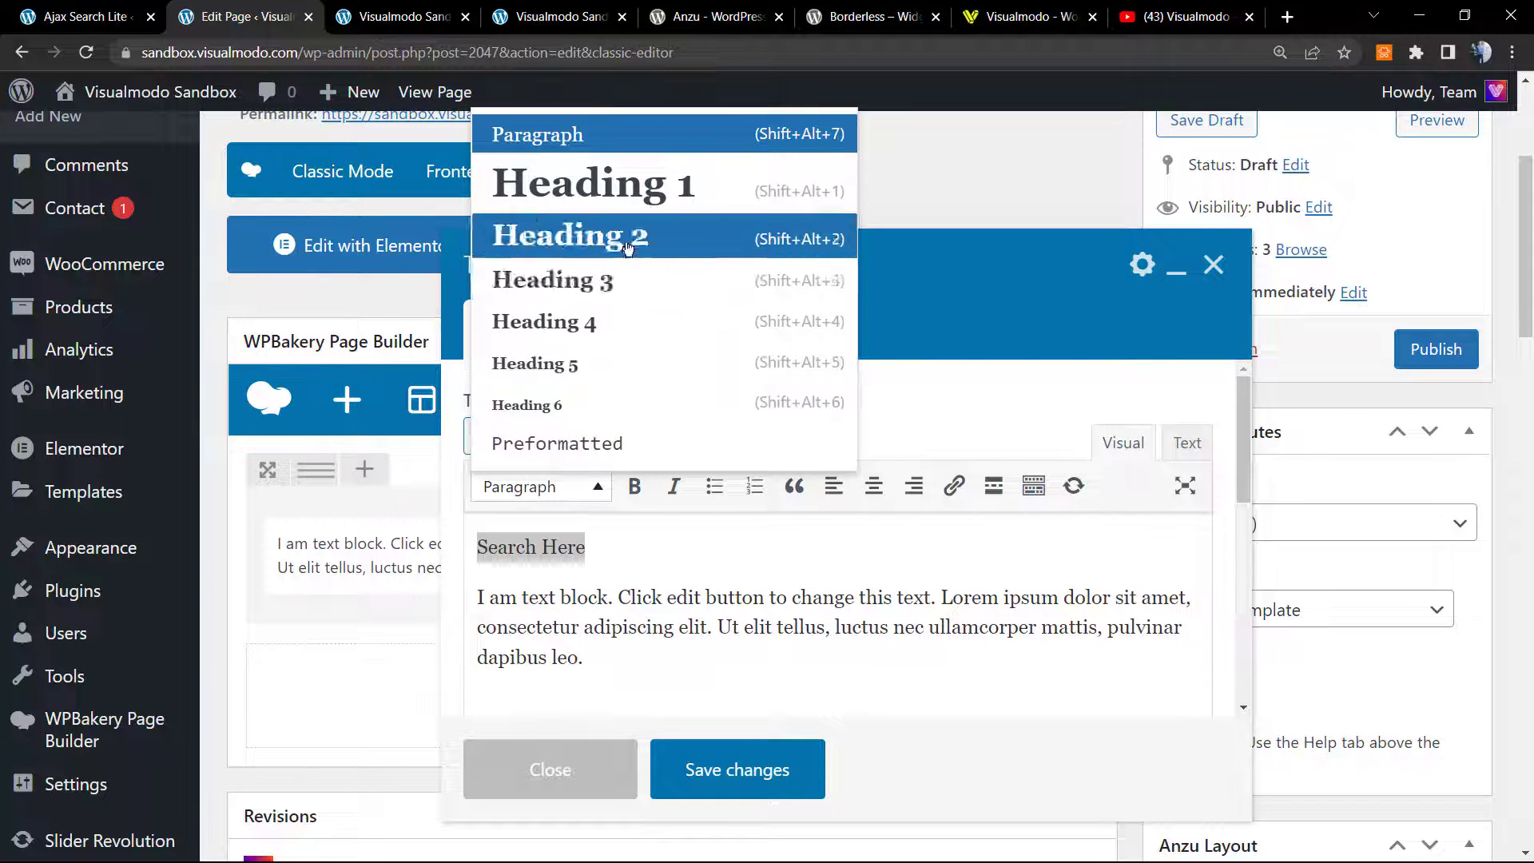
click(567, 233)
click(874, 486)
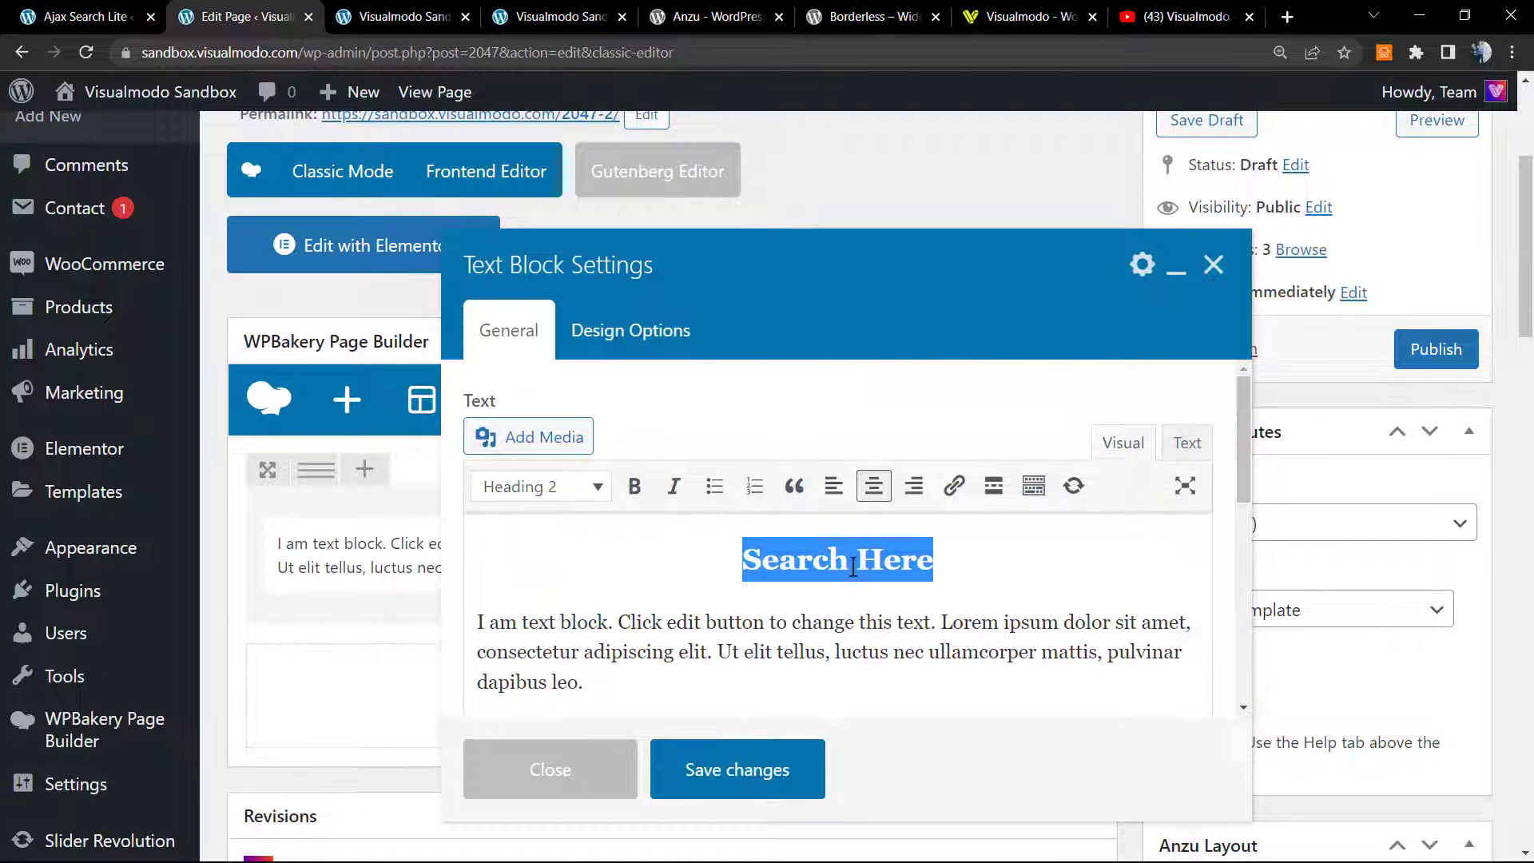
Step: Replace the placeholder paragraph below the heading with [wpdreams_ajaxsearchlite] and save the text block's settings
triple_click(789, 631)
key(BackSpace)
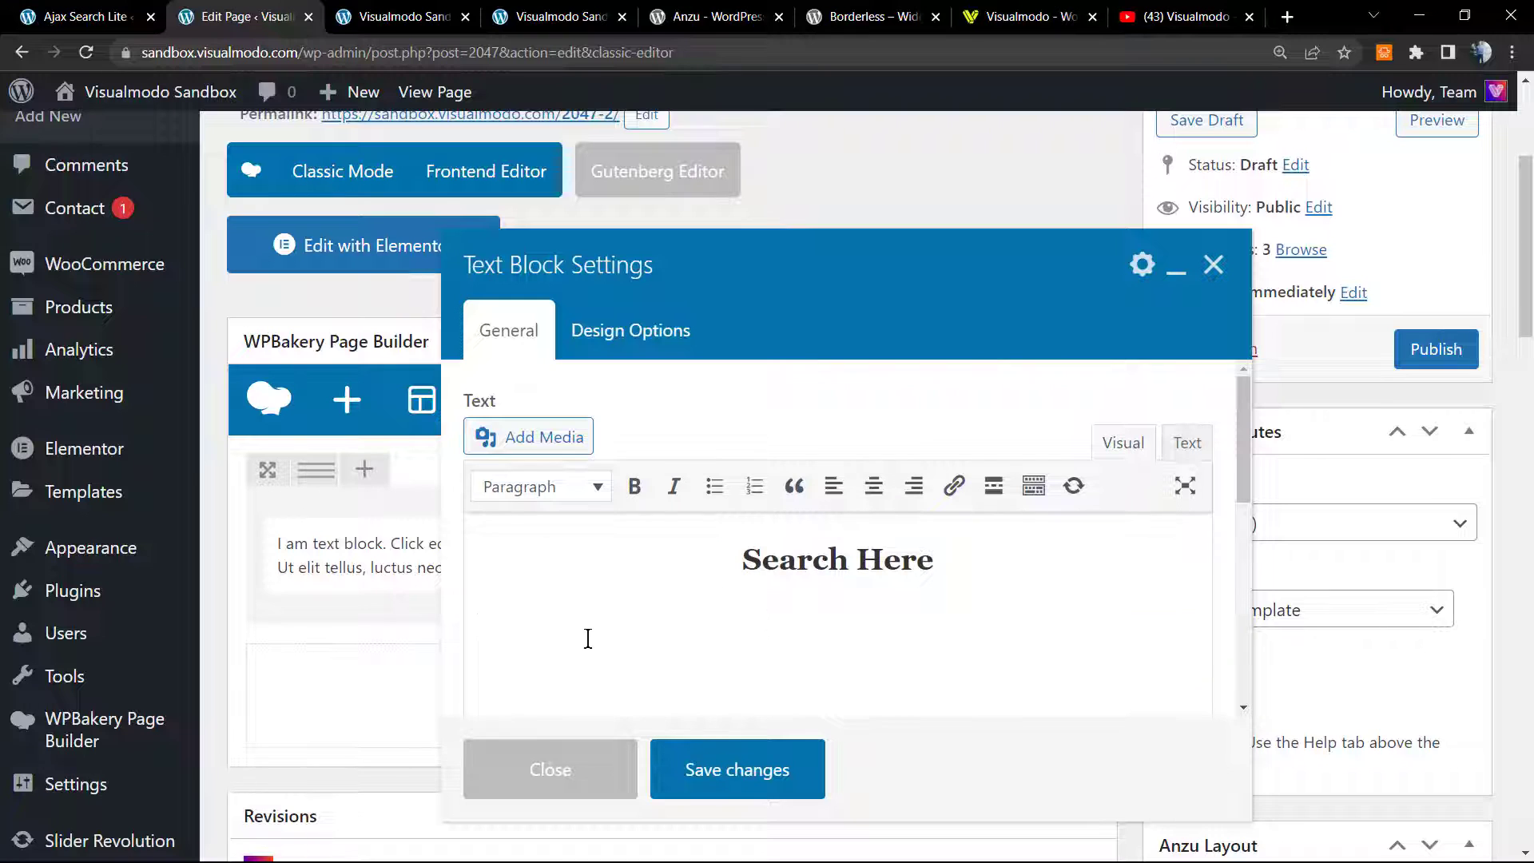
text([wpdreams_ajaxsearchlite])
triple_click(567, 619)
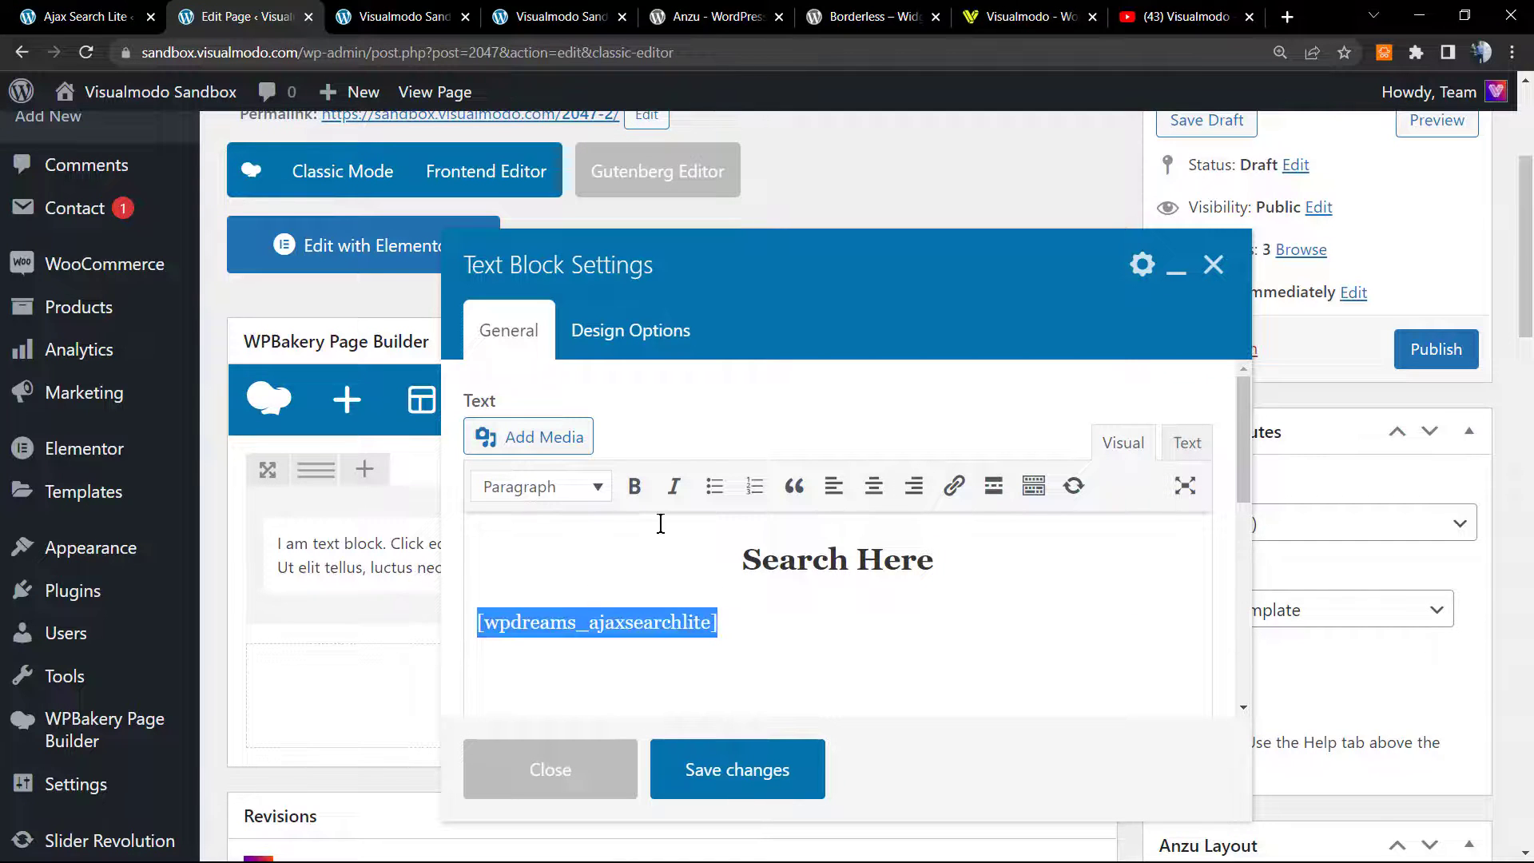
click(729, 770)
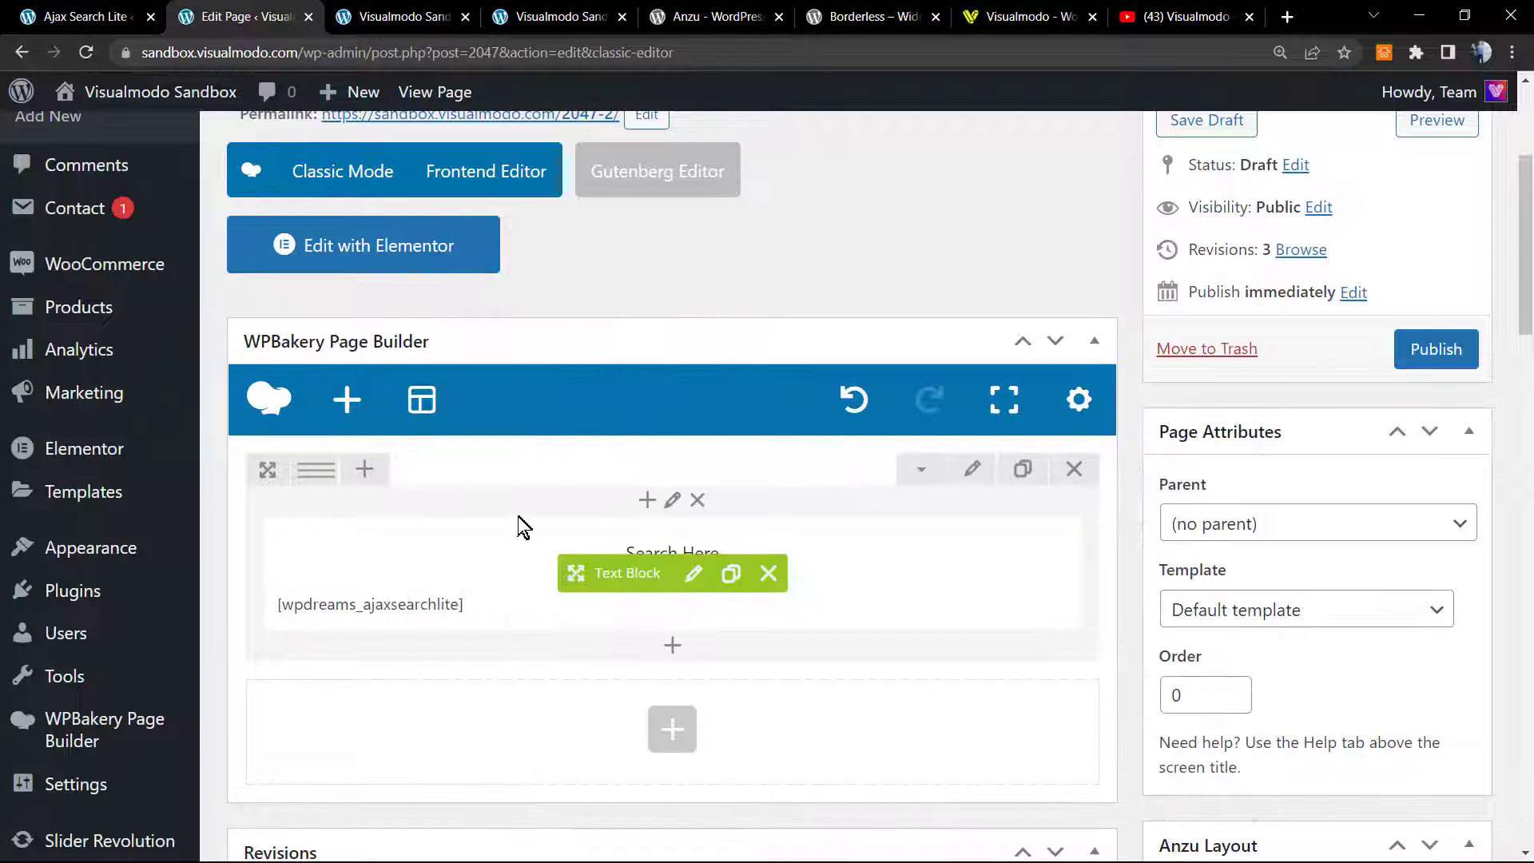
Step: Split the row into 1/4 + 1/2 + 1/4 columns and move the text block into the middle column
mouse_move(299, 473)
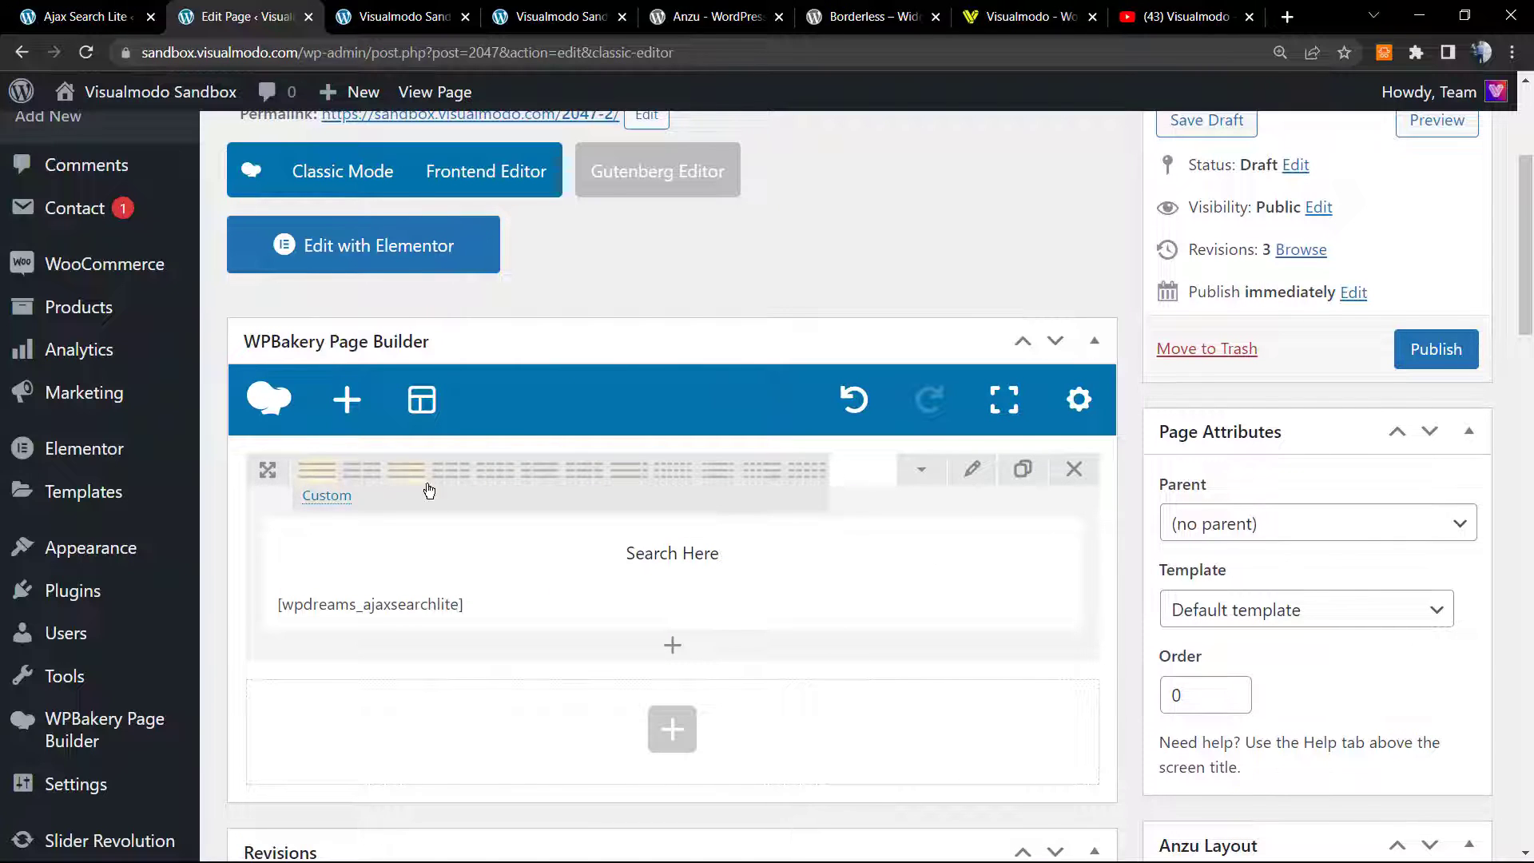
click(545, 474)
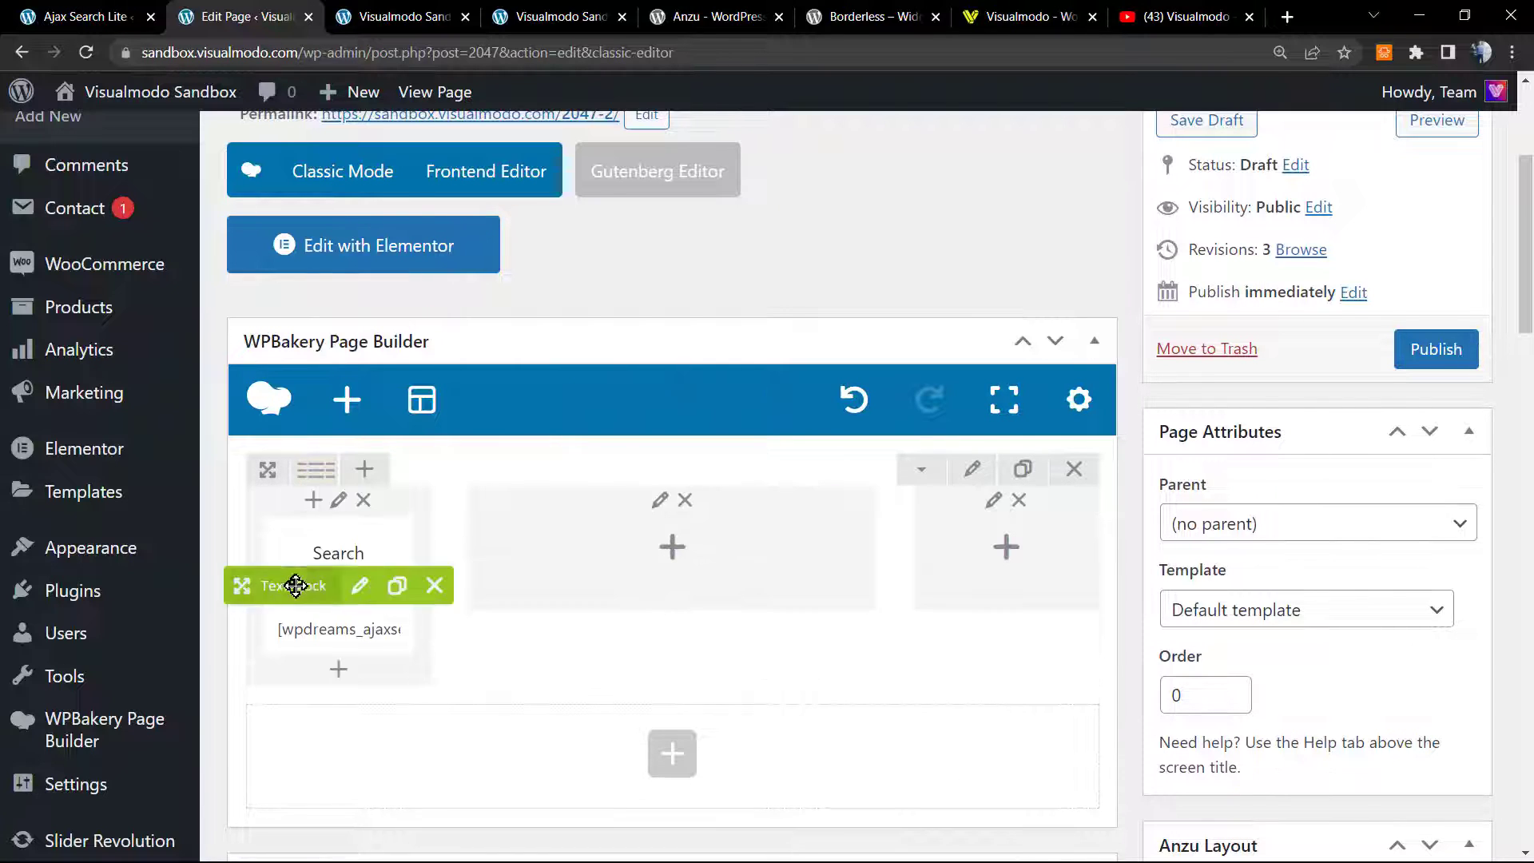
drag(292, 582, 660, 540)
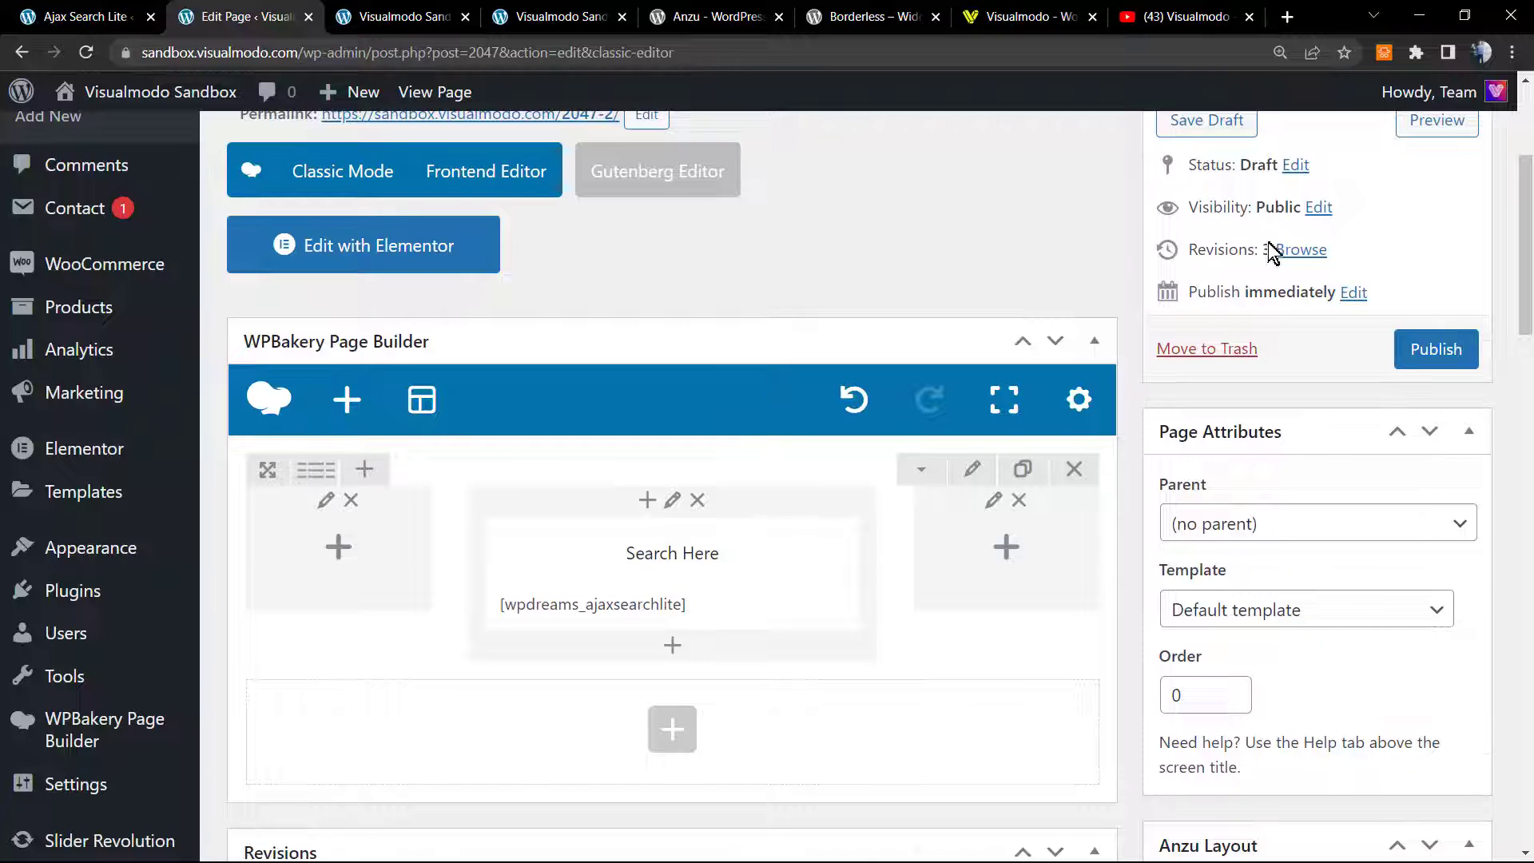
Step: Preview the page to examine the heading and search bar in the middle column, and return to the page editor
scroll(1267, 249, up, 4)
click(1431, 417)
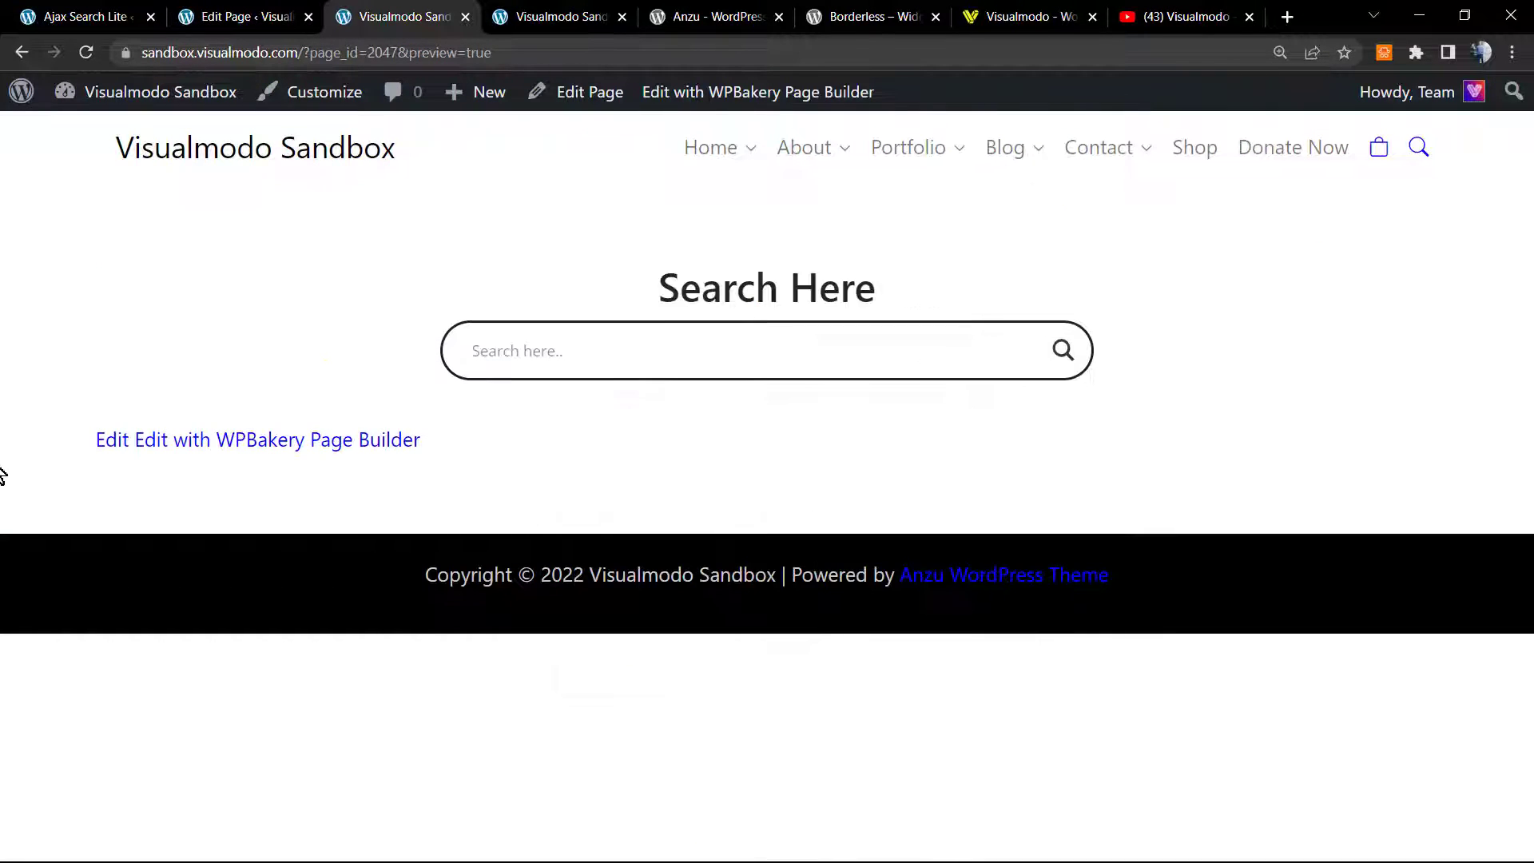
mouse_move(653, 288)
mouse_down()
mouse_move(910, 287)
mouse_move(680, 290)
mouse_up()
click(692, 298)
click(299, 11)
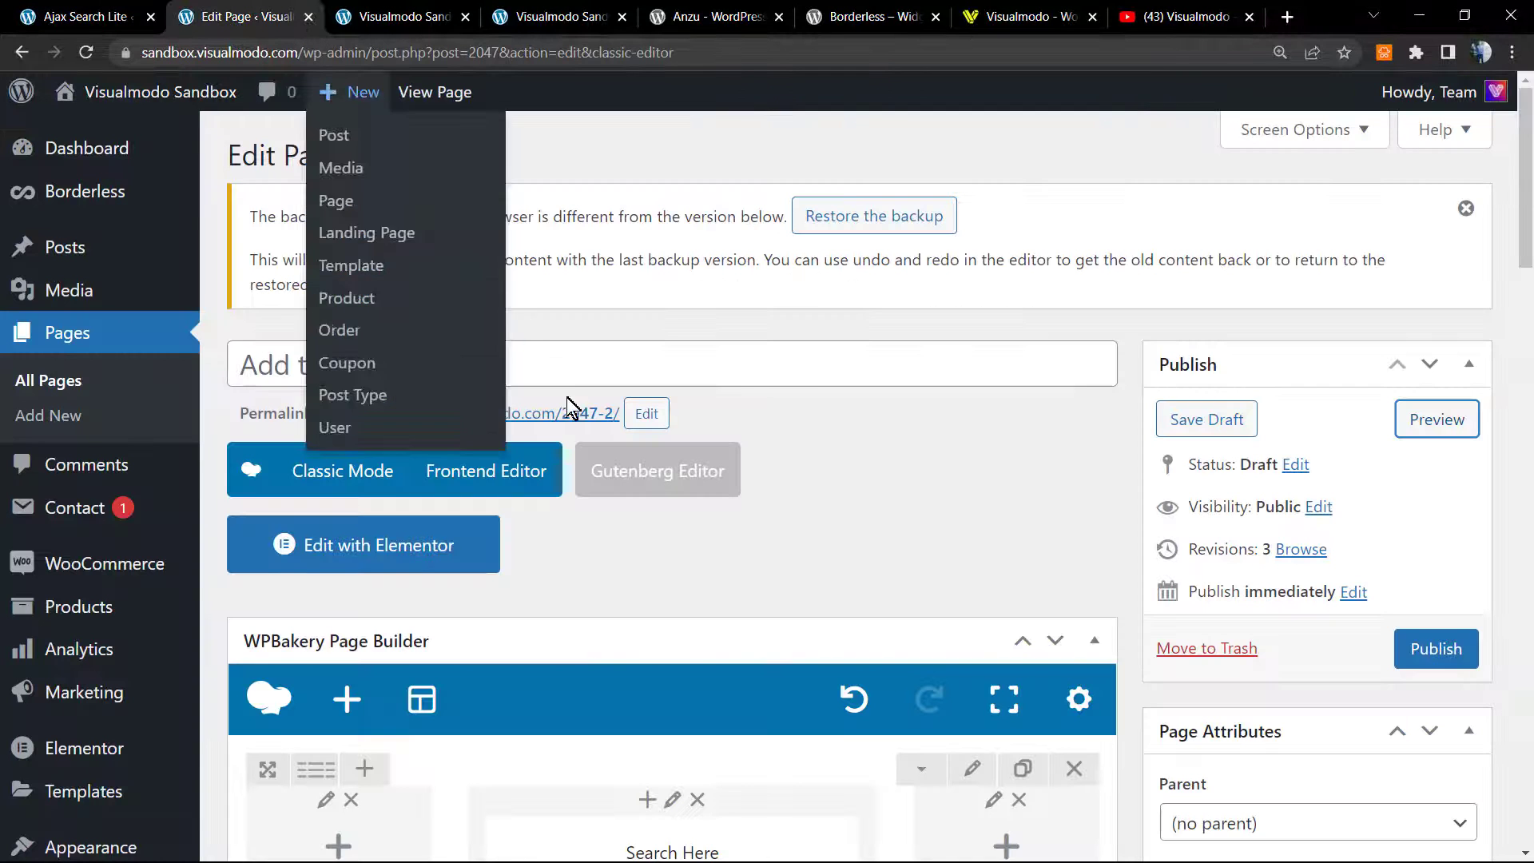
Step: Return to the Ajax Search Lite settings and review the search shortcode and the Sources & Basics options
click(62, 14)
scroll(591, 607, down, 2)
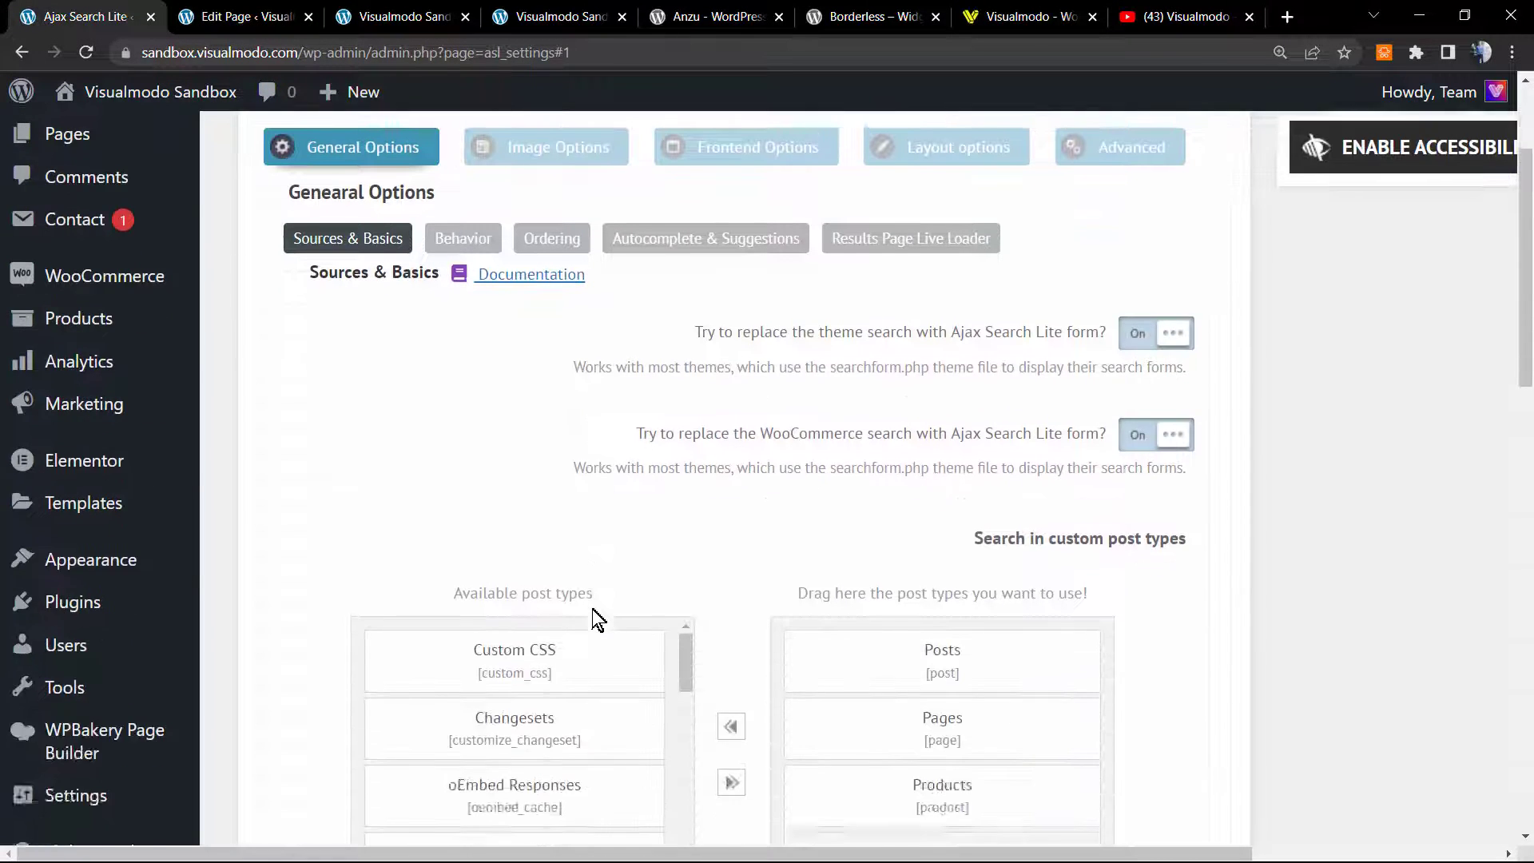
scroll(594, 609, up, 1)
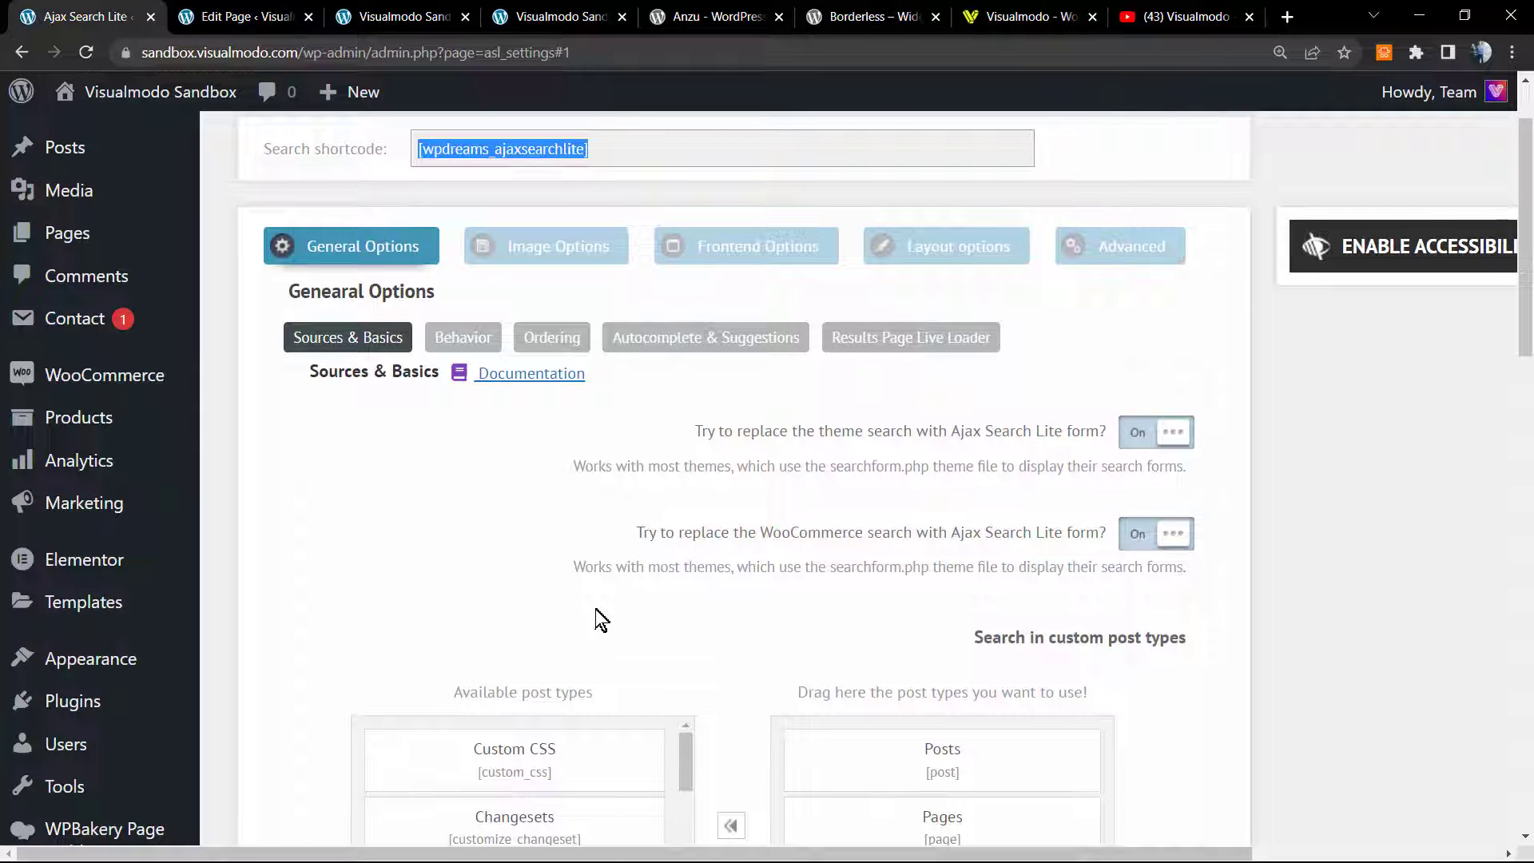
scroll(603, 565, up, 1)
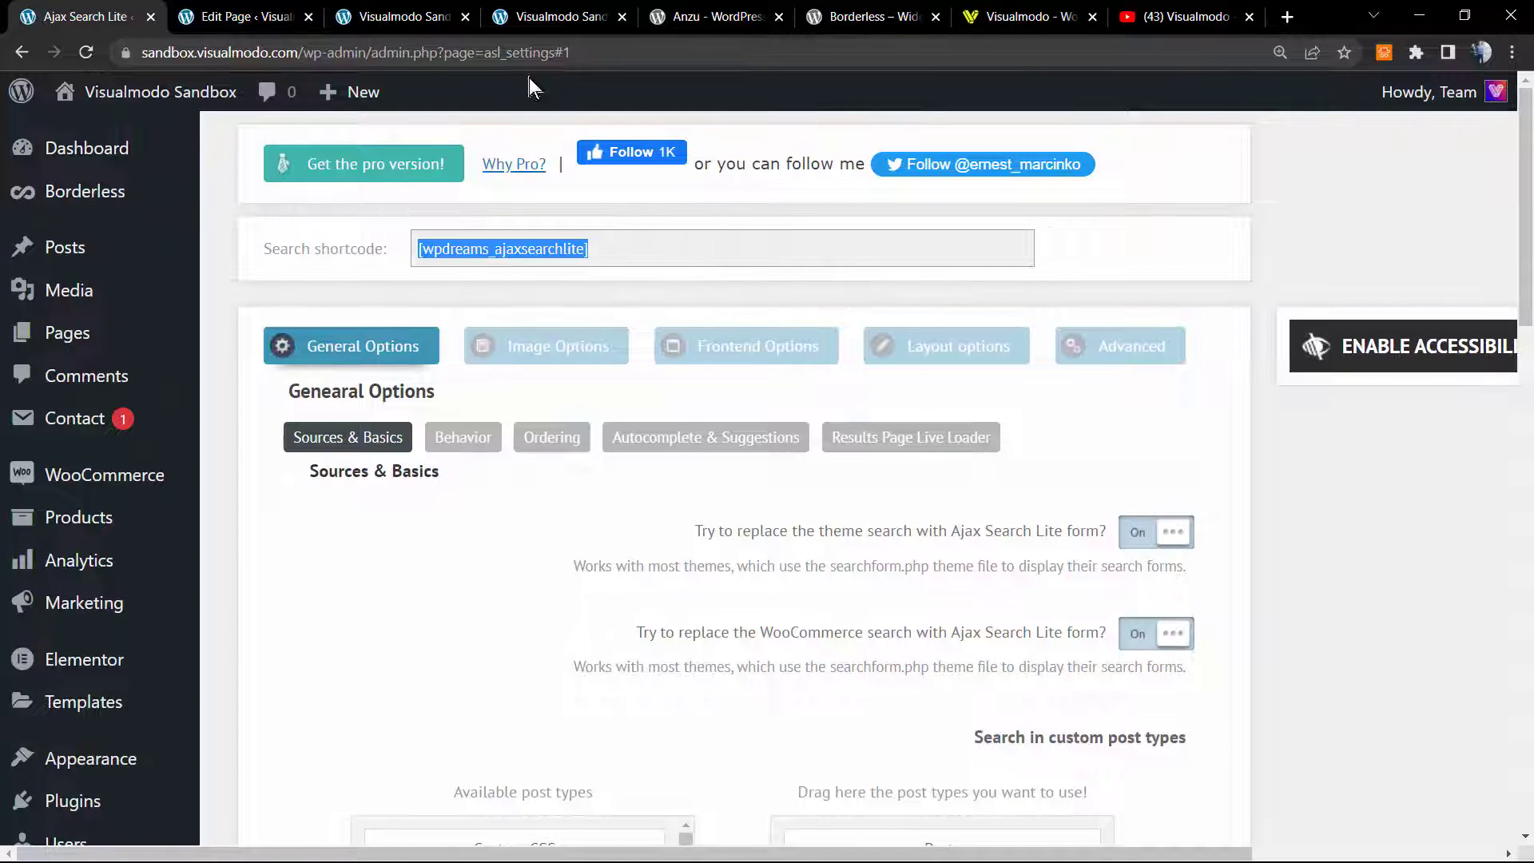
Step: Switch to the sandbox home page preview and look through its slider and feature sections
click(424, 14)
click(597, 5)
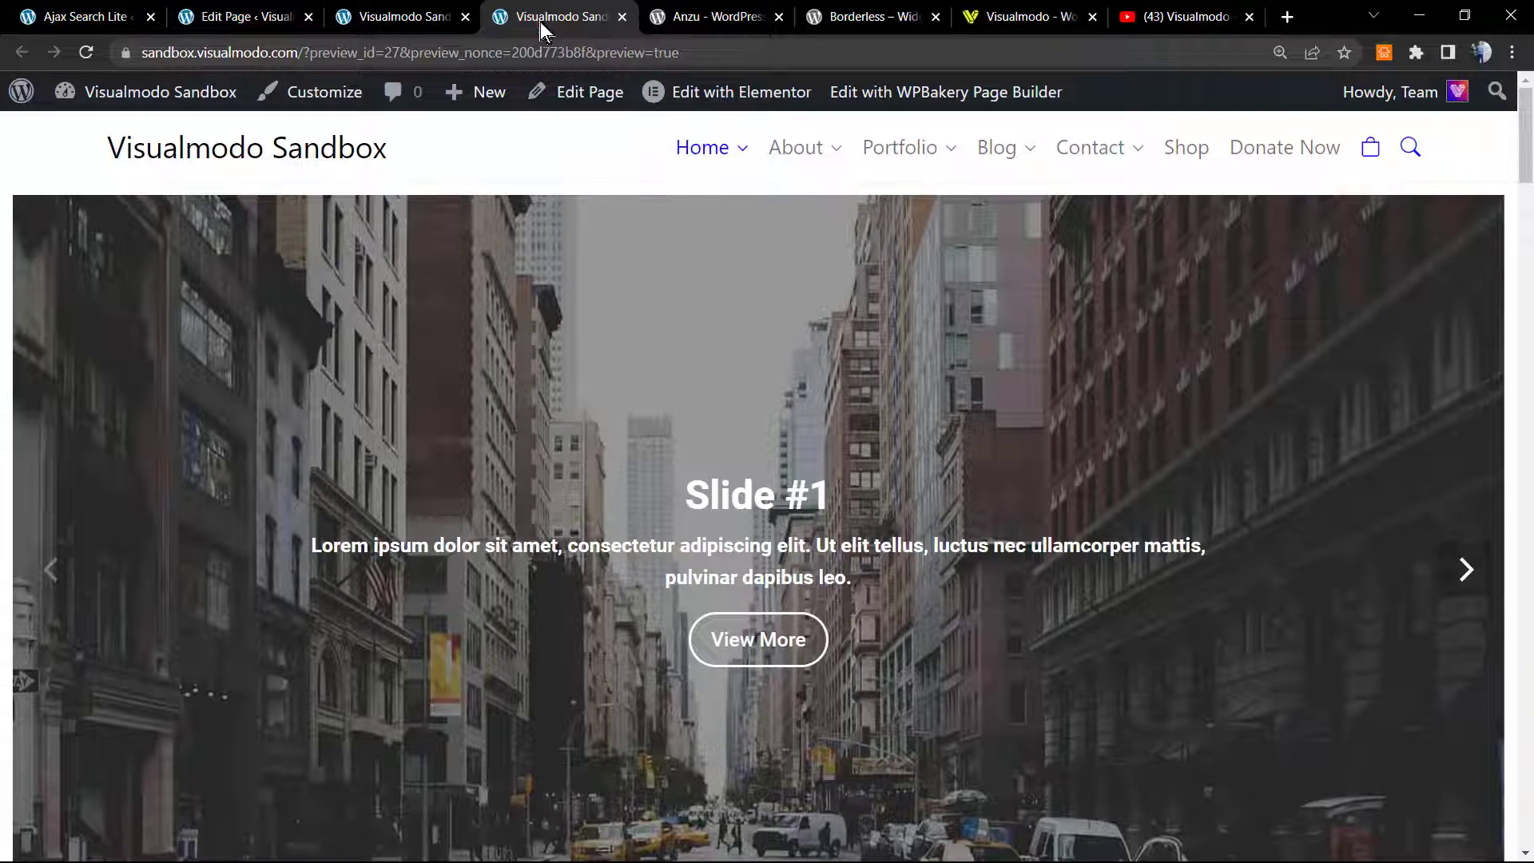
scroll(453, 416, down, 15)
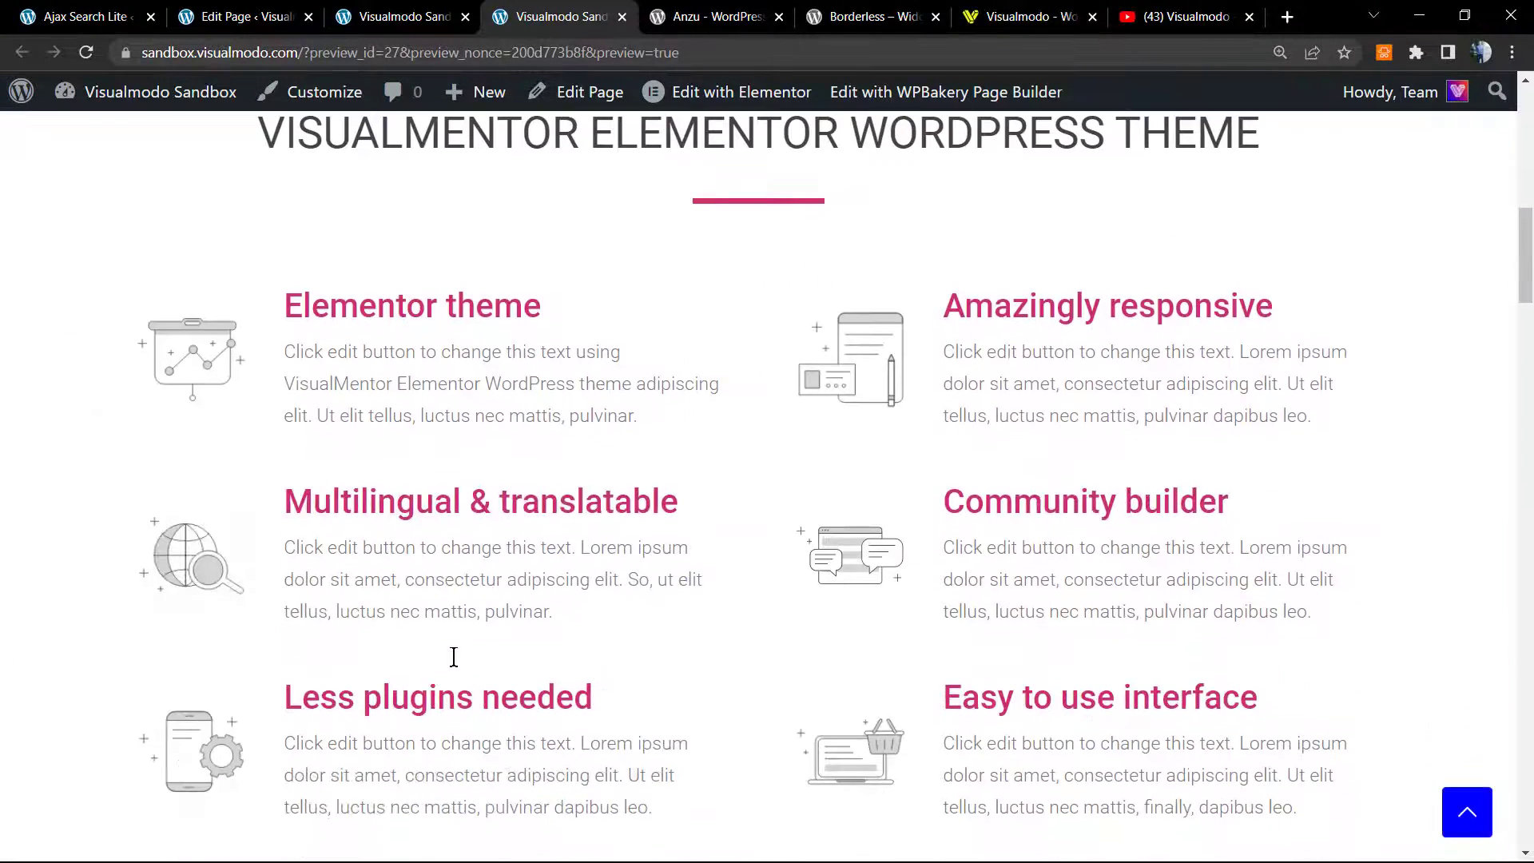
Step: Switch to the Anzu theme page on WordPress.org and examine its title, description and ratings
click(717, 16)
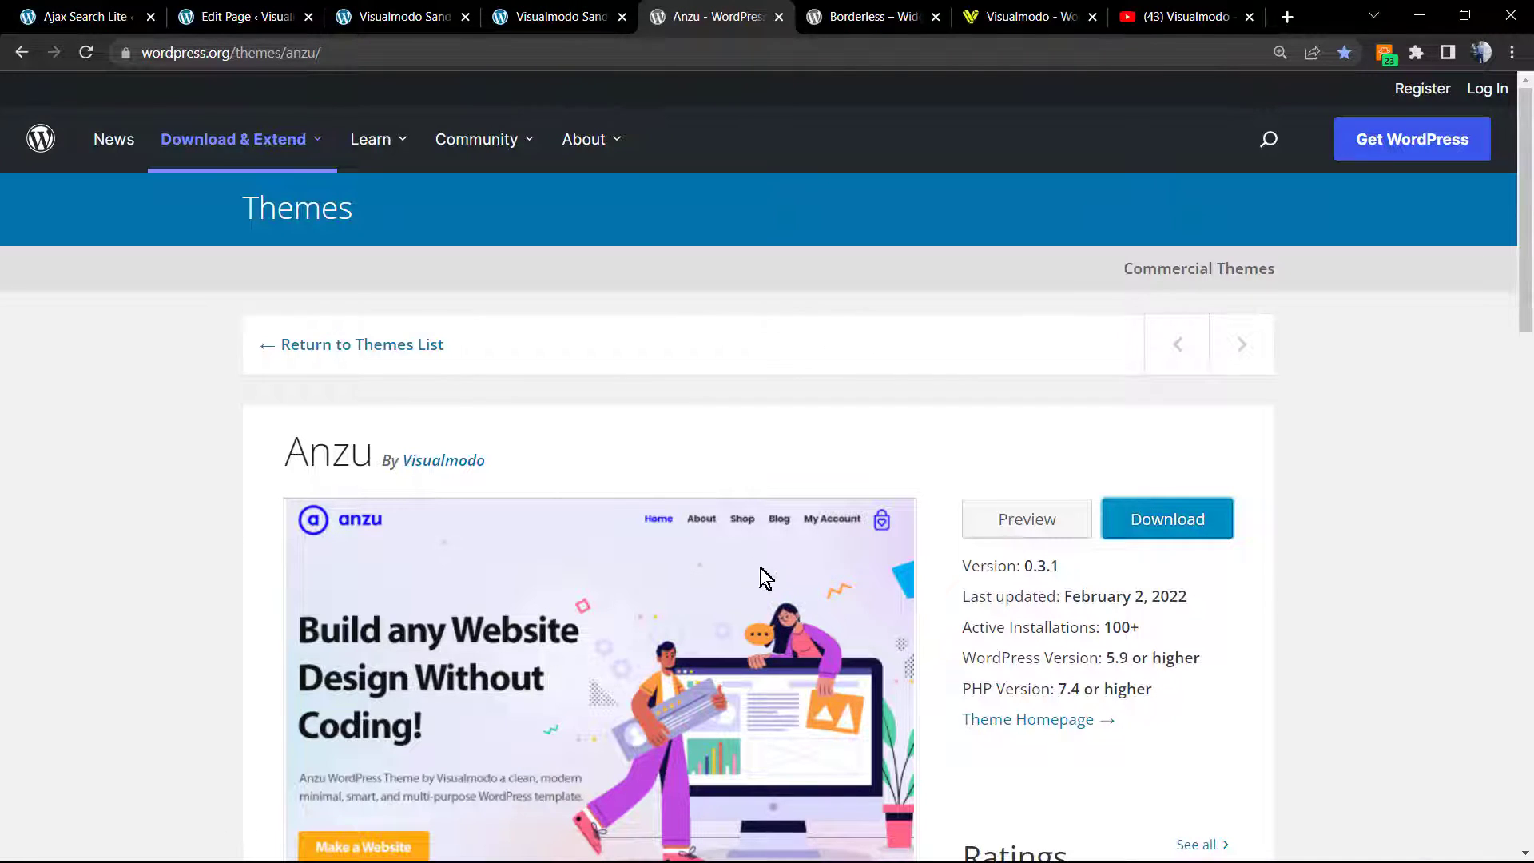
scroll(764, 601, down, 1)
scroll(764, 600, up, 1)
triple_click(313, 470)
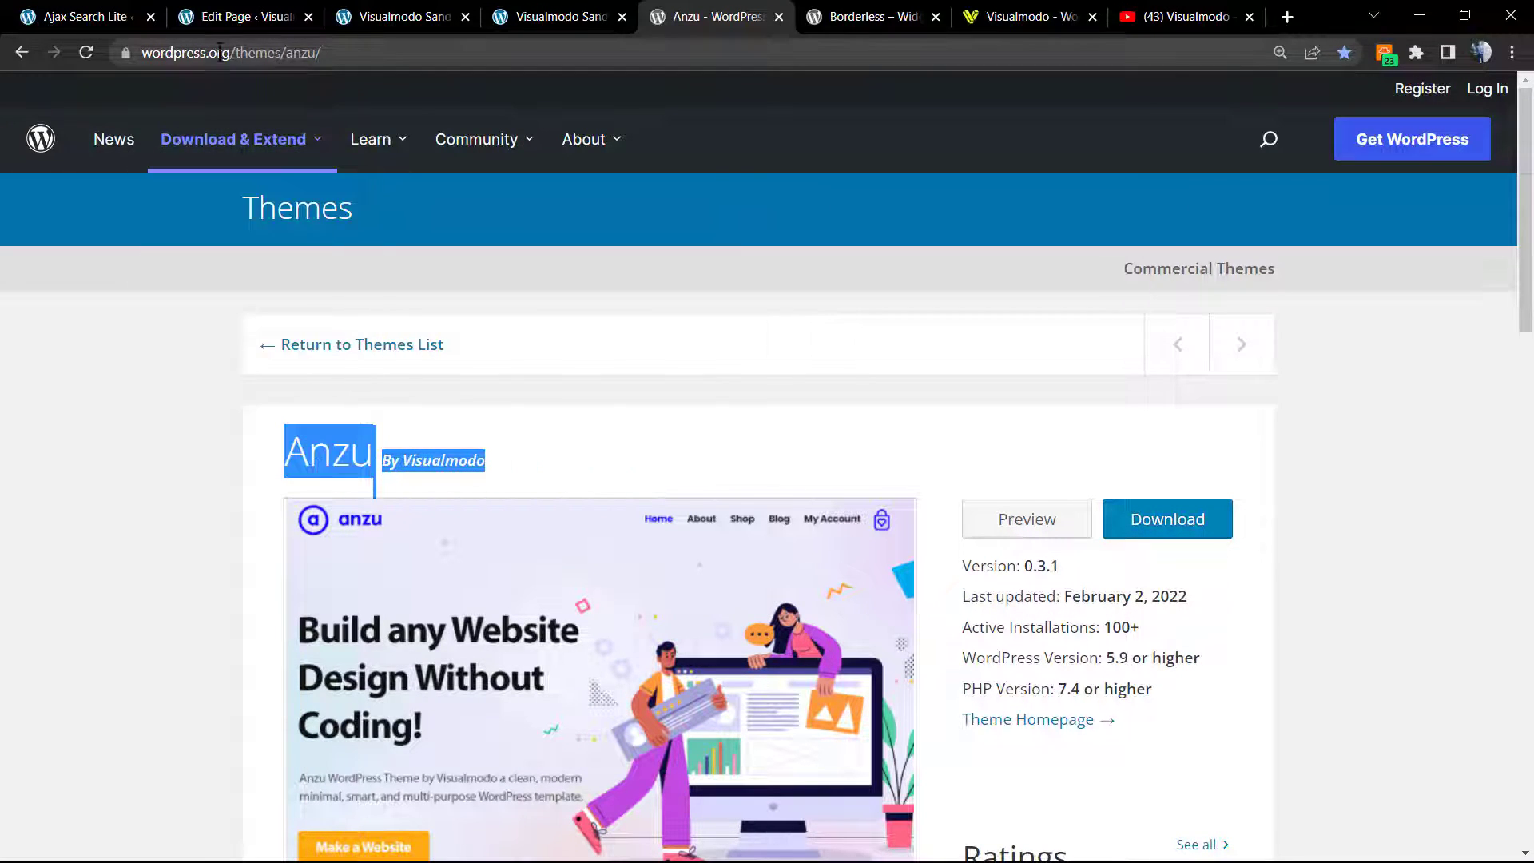
scroll(946, 483, down, 5)
scroll(938, 479, up, 5)
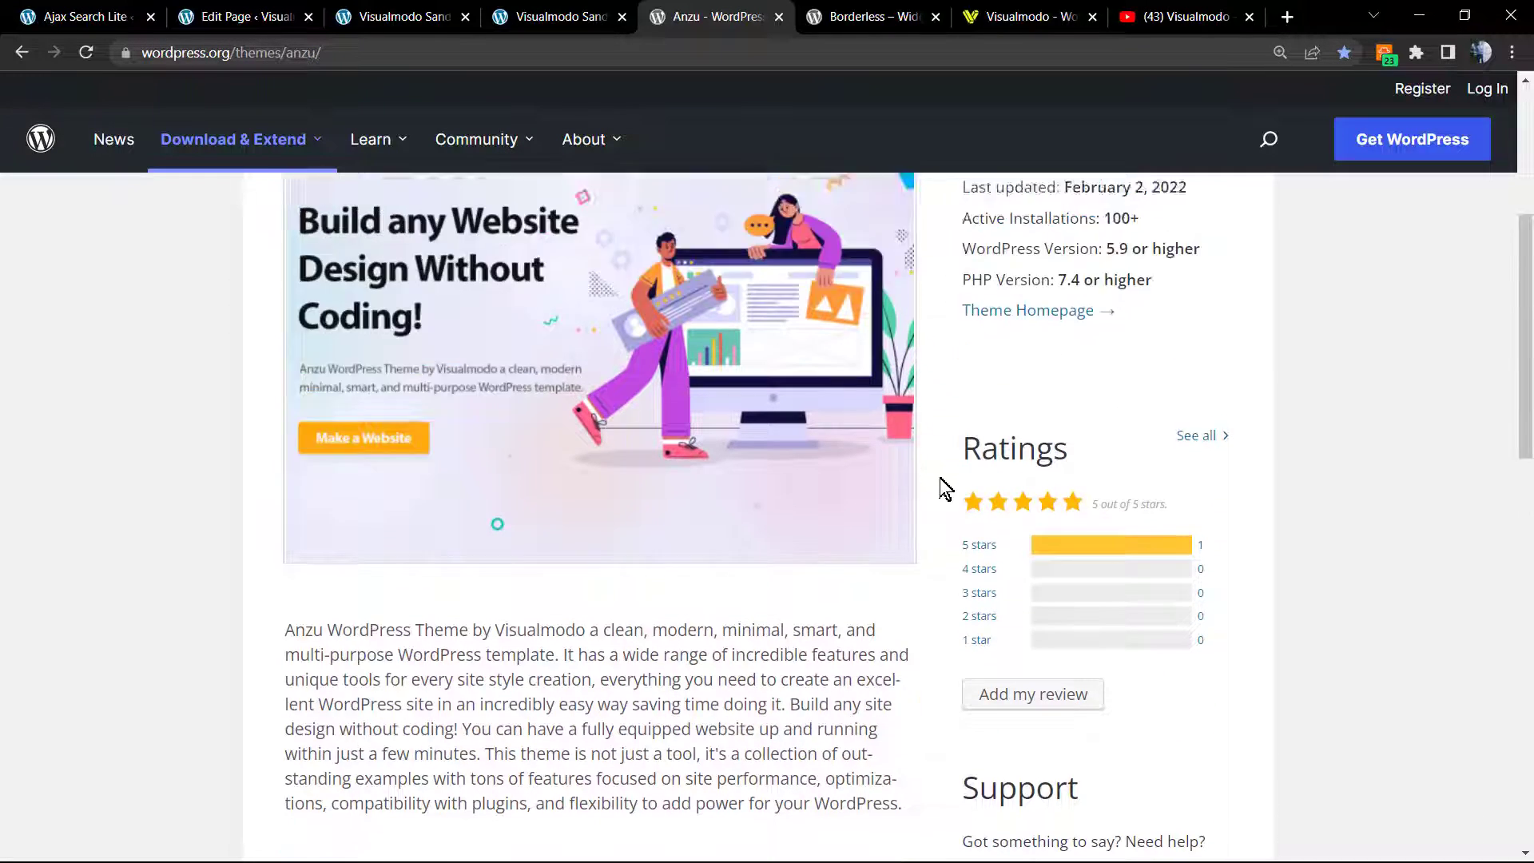
Step: Switch to the Borderless plugin page on WordPress.org and highlight the plugin's name in the title
click(847, 16)
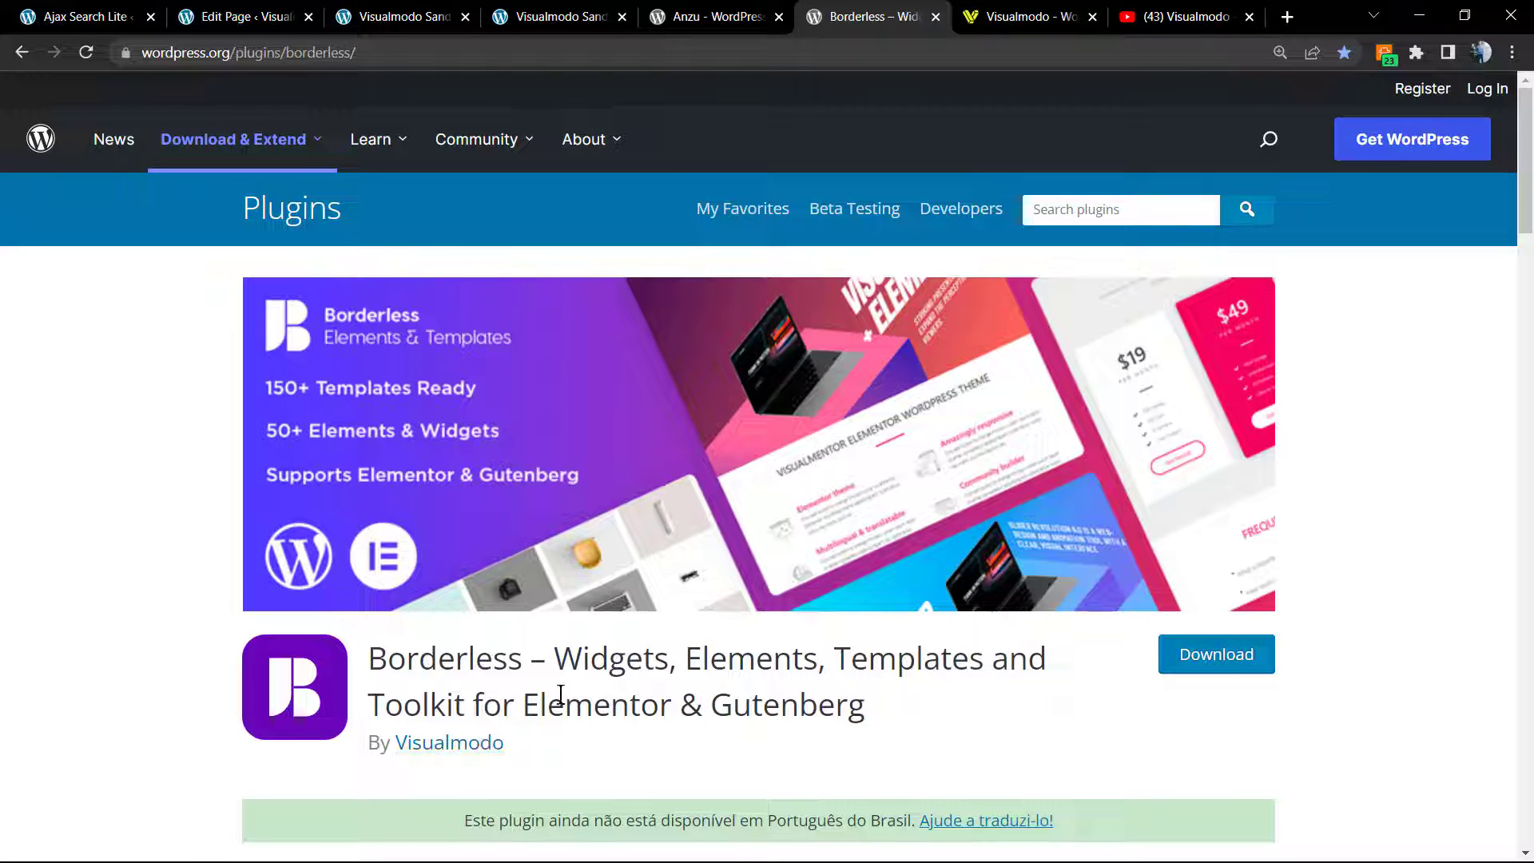
scroll(562, 691, down, 1)
scroll(562, 692, up, 1)
double_click(436, 658)
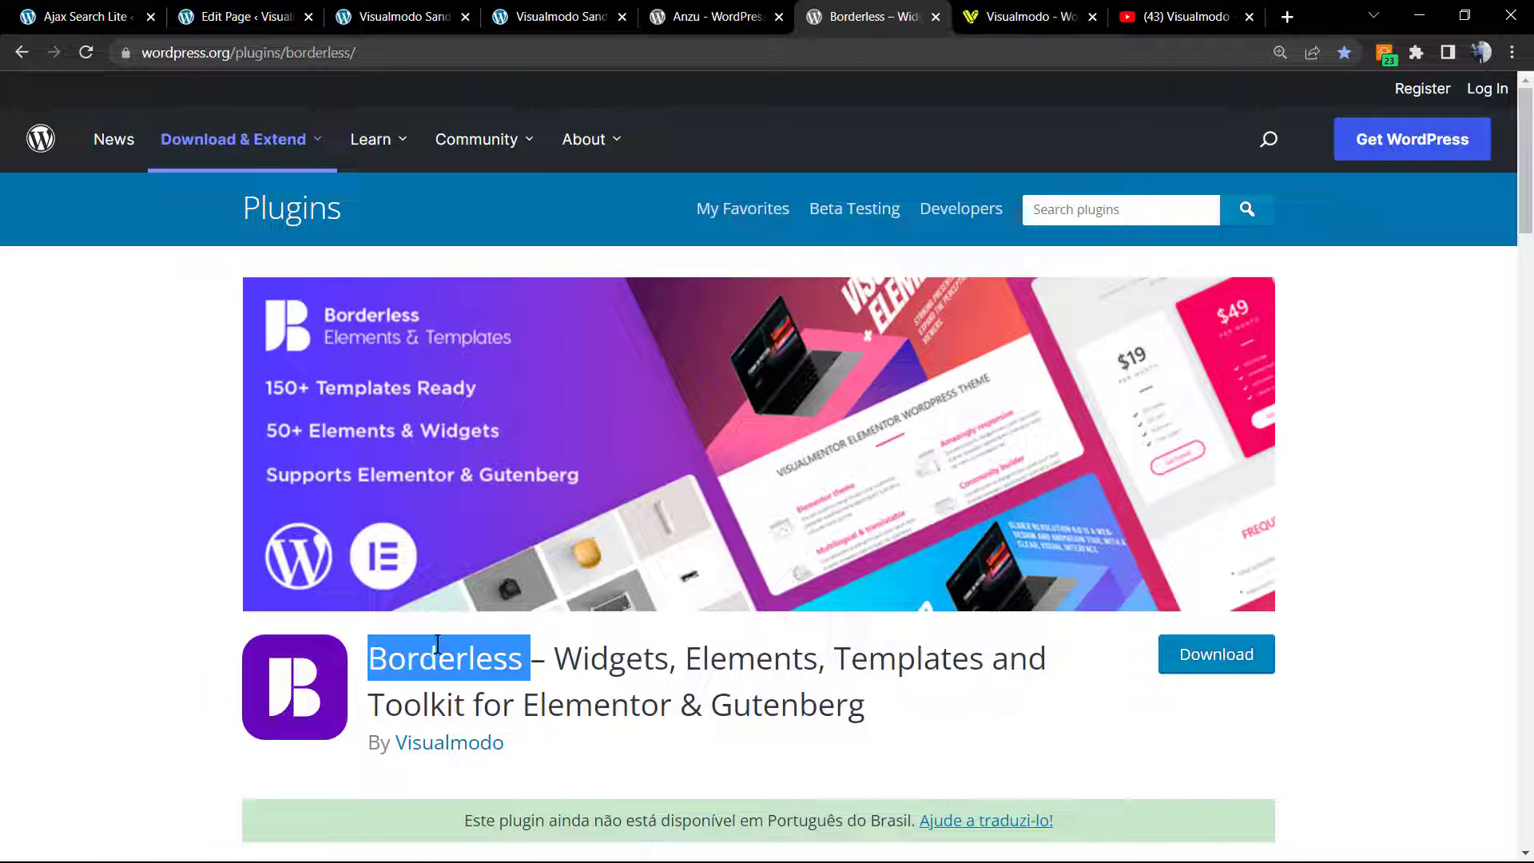
Step: Open the Templates Library on the Visualmodo website and browse the Anzu starter templates
click(1048, 14)
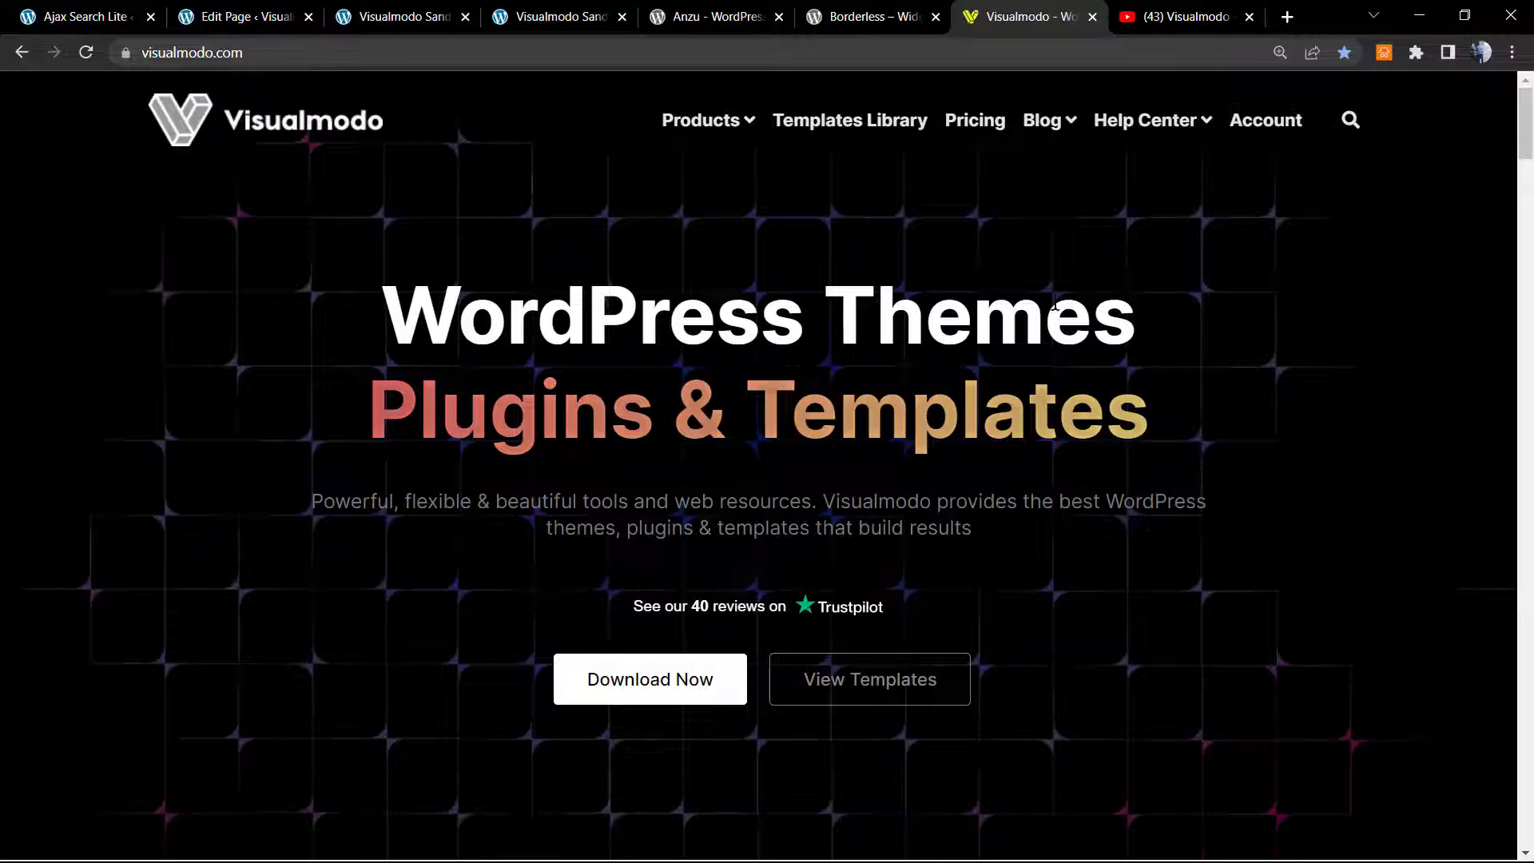
click(824, 120)
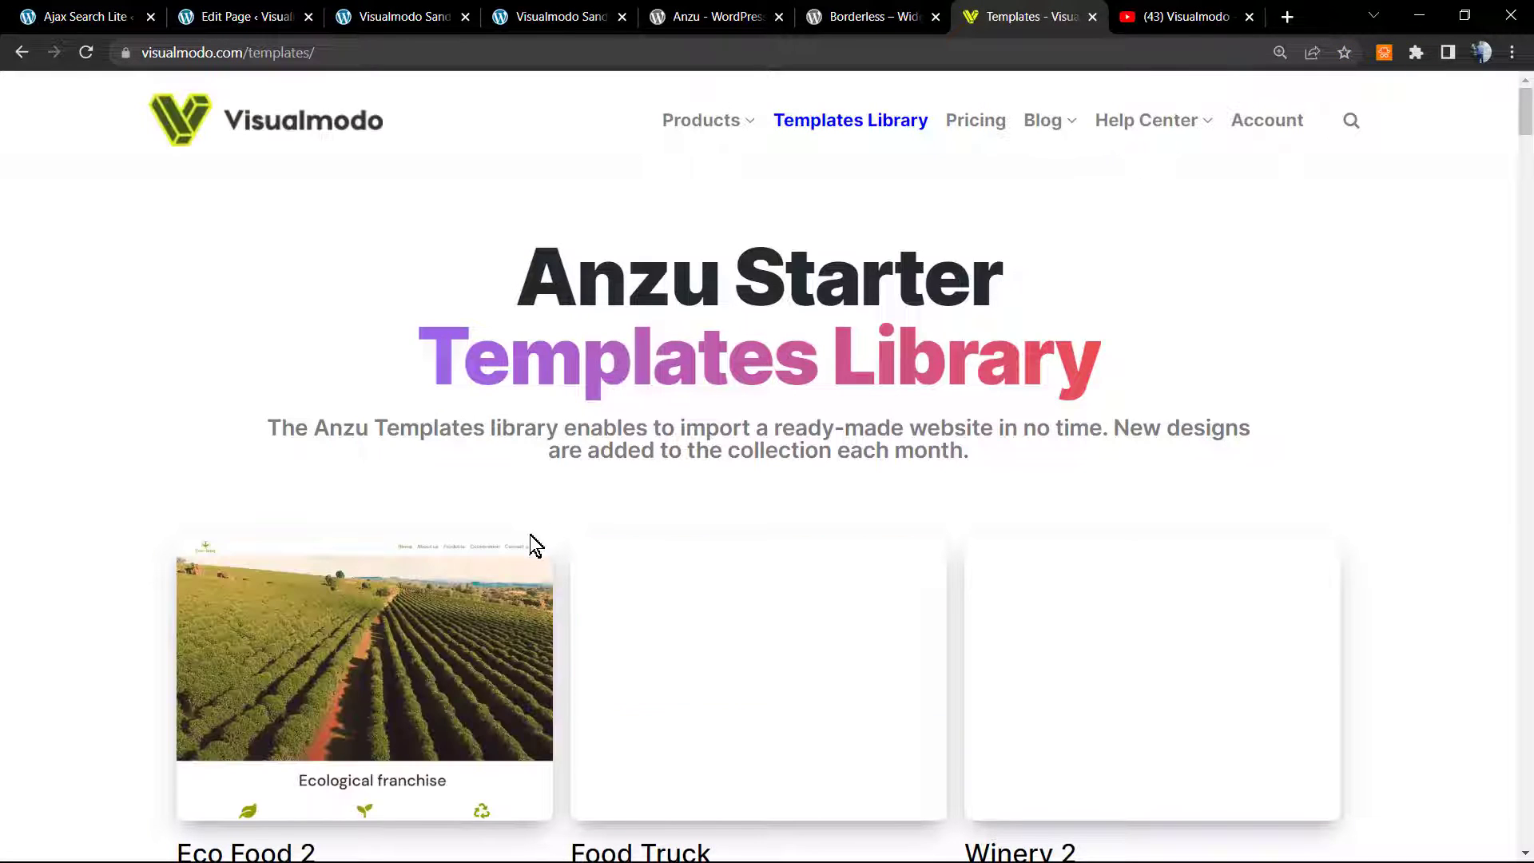
scroll(533, 546, down, 6)
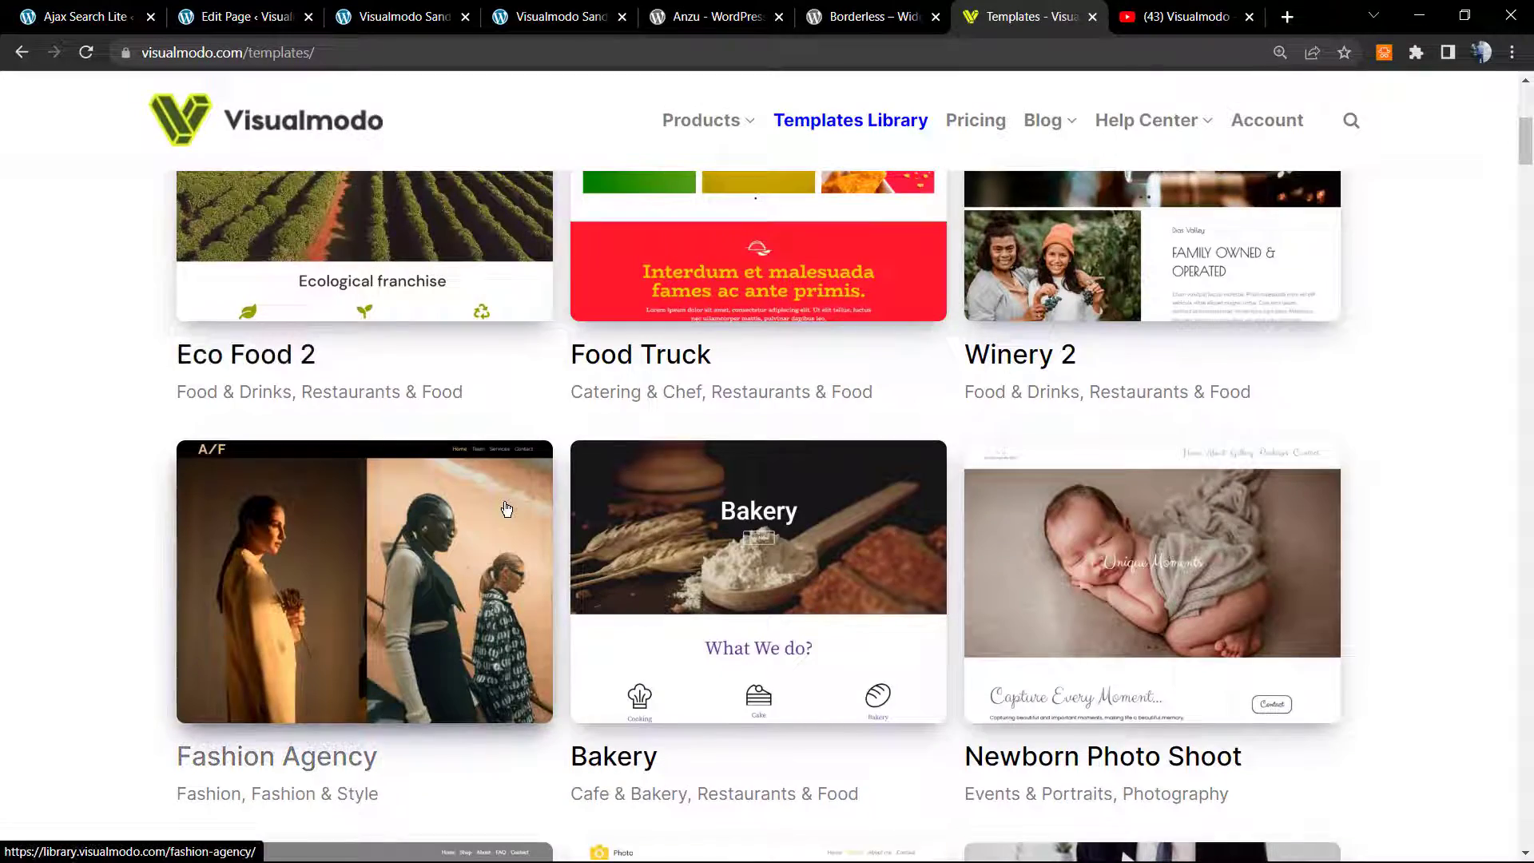
scroll(507, 508, down, 12)
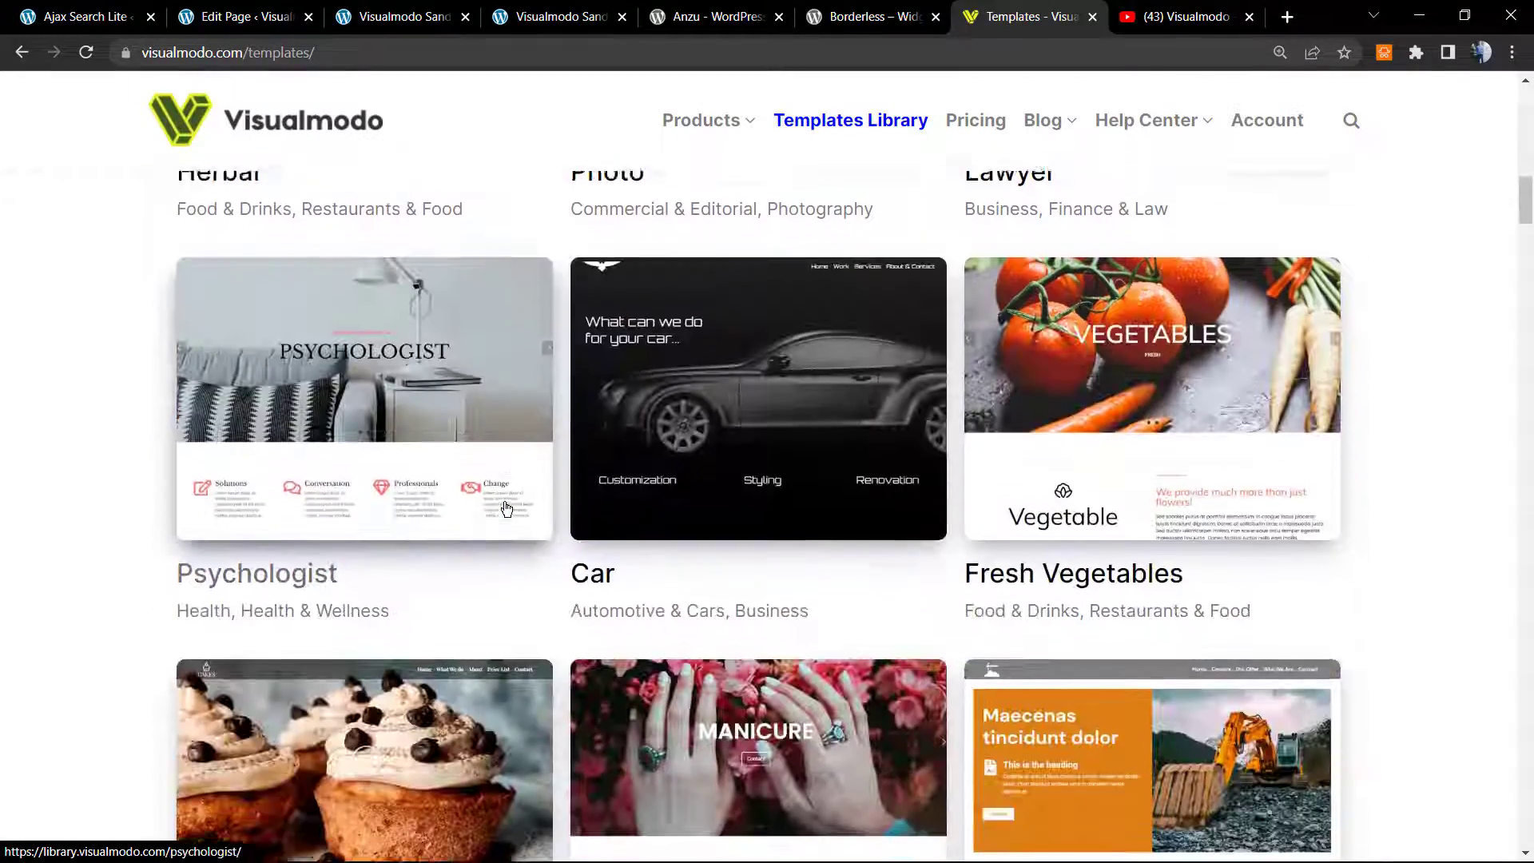
scroll(506, 508, down, 7)
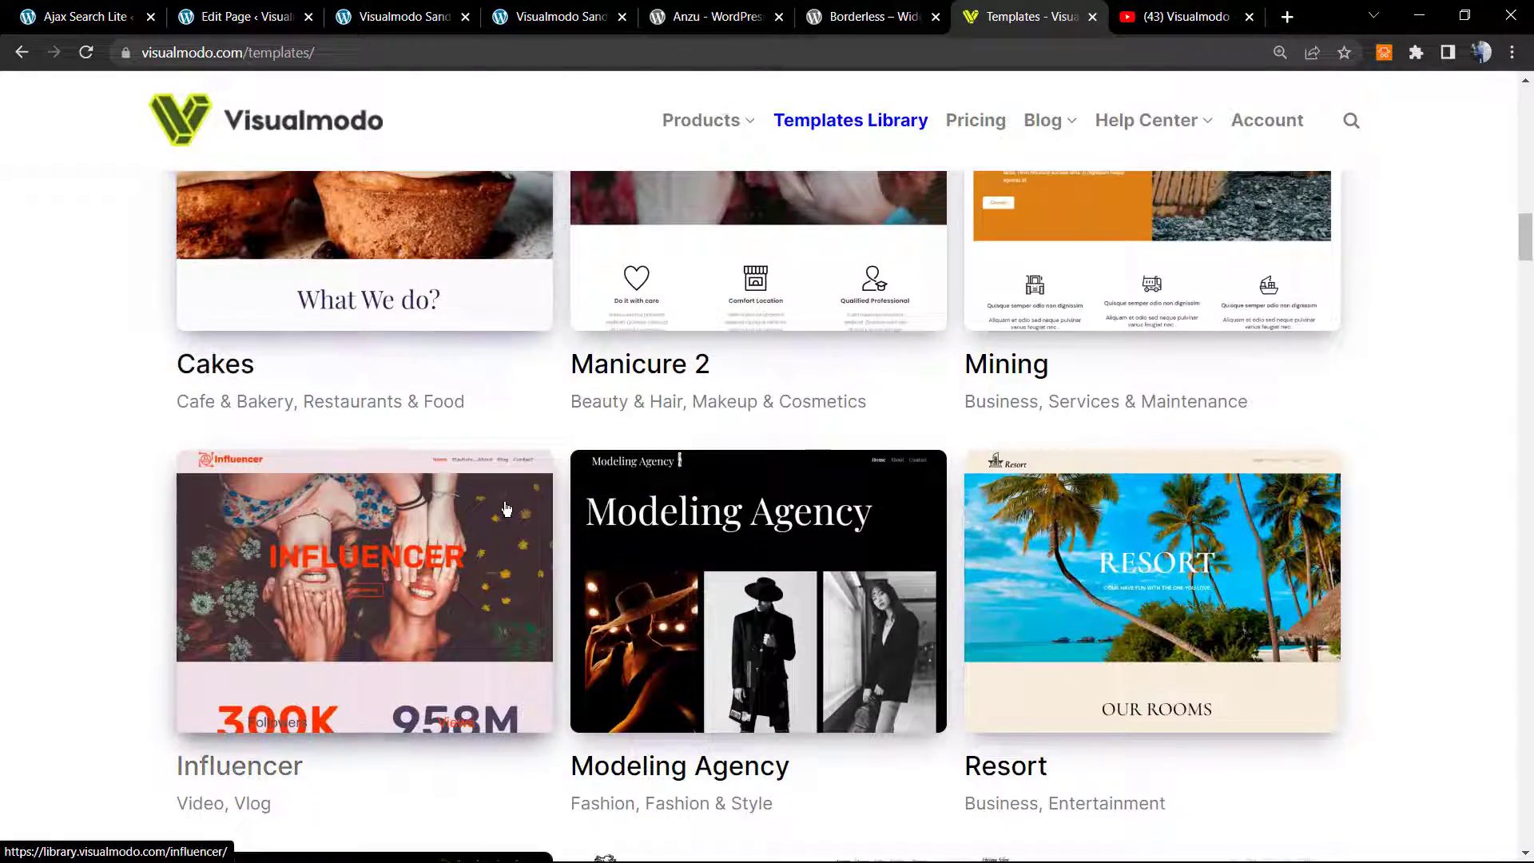
scroll(506, 508, down, 11)
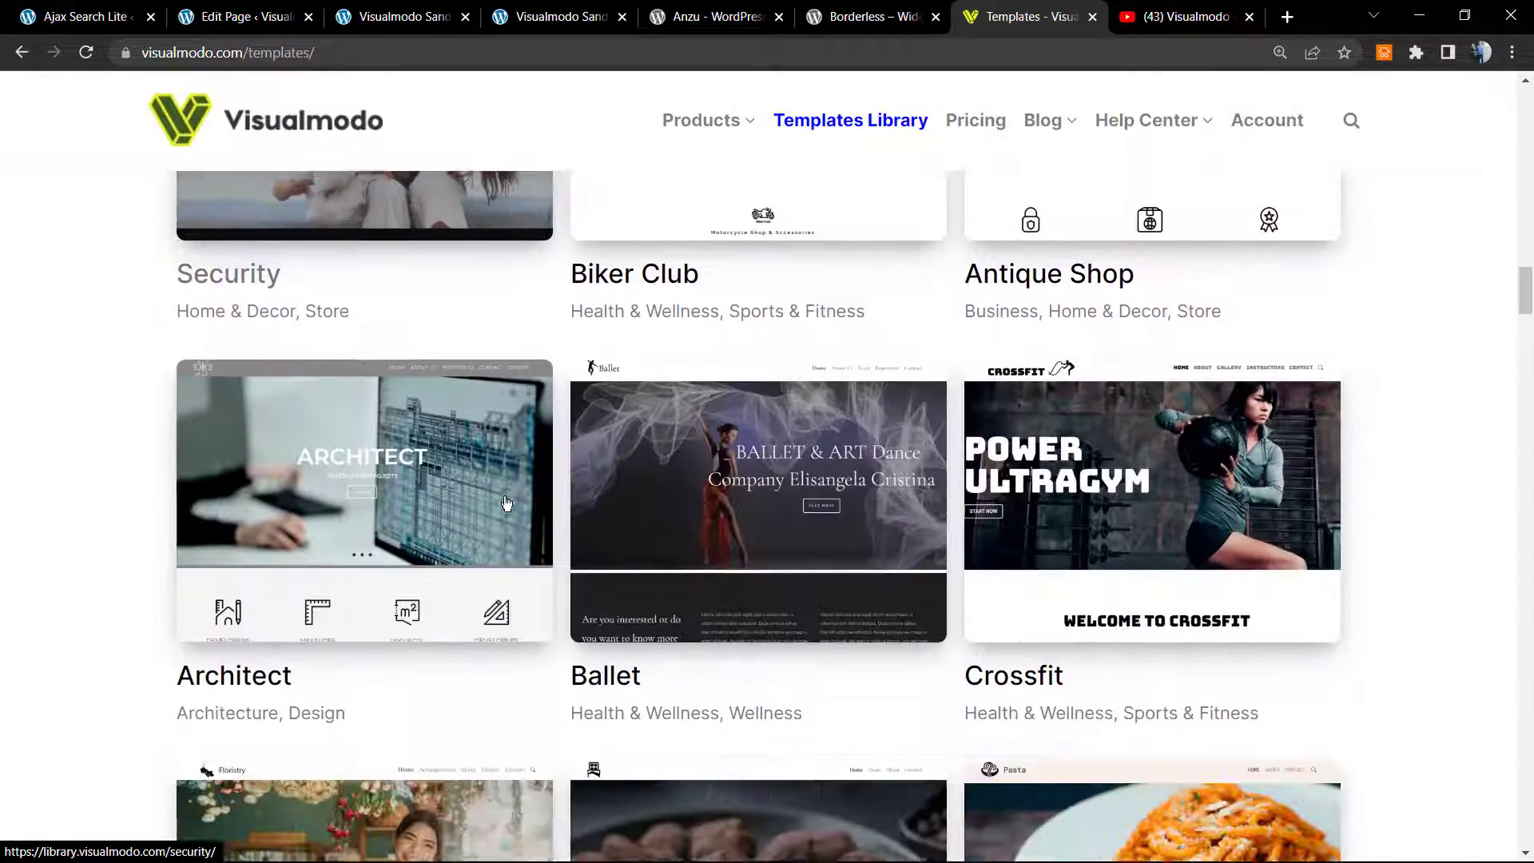